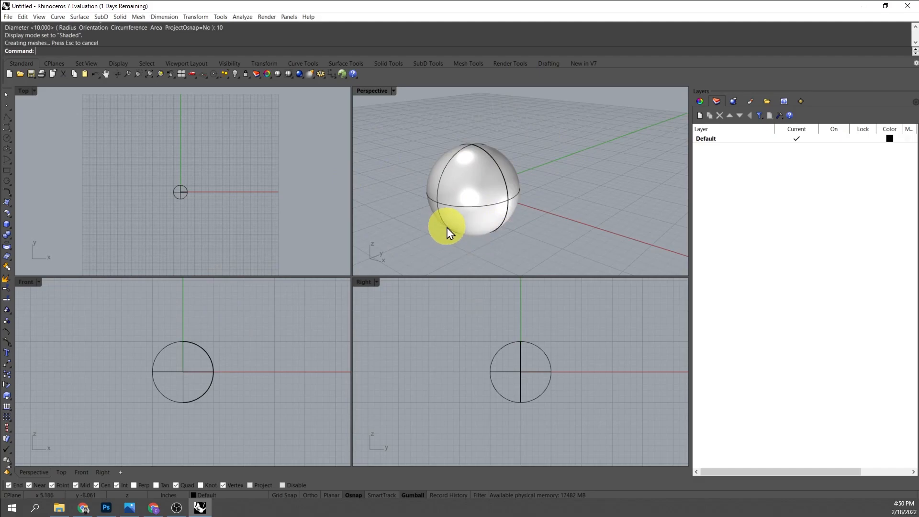
- Contour the sphere from its lowest quadrant point vertically upward, with a spacing of 0.500 inches between contours
{"action": "right_click_drag", "start_coordinate": [506, 216], "coordinate": [456, 198]}
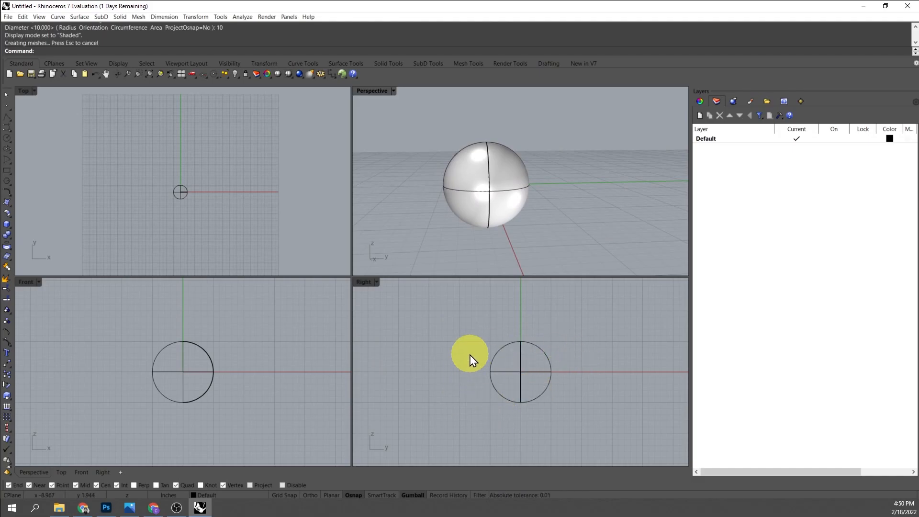
{"action": "left_click_drag", "start_coordinate": [594, 420], "coordinate": [540, 376]}
{"action": "left_click_drag", "start_coordinate": [469, 330], "coordinate": [468, 329]}
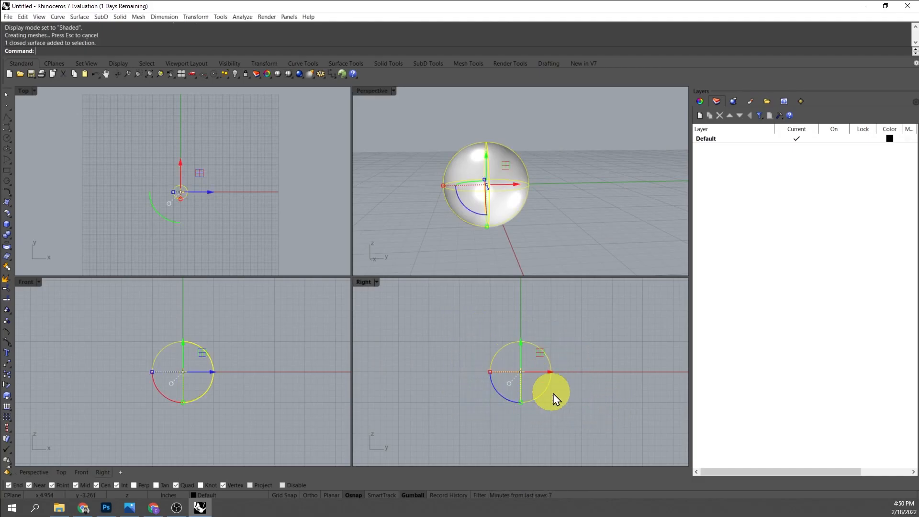
{"action": "scroll", "coordinate": [557, 395], "scroll_direction": "up", "scroll_amount": 2}
{"action": "type", "text": "C"}
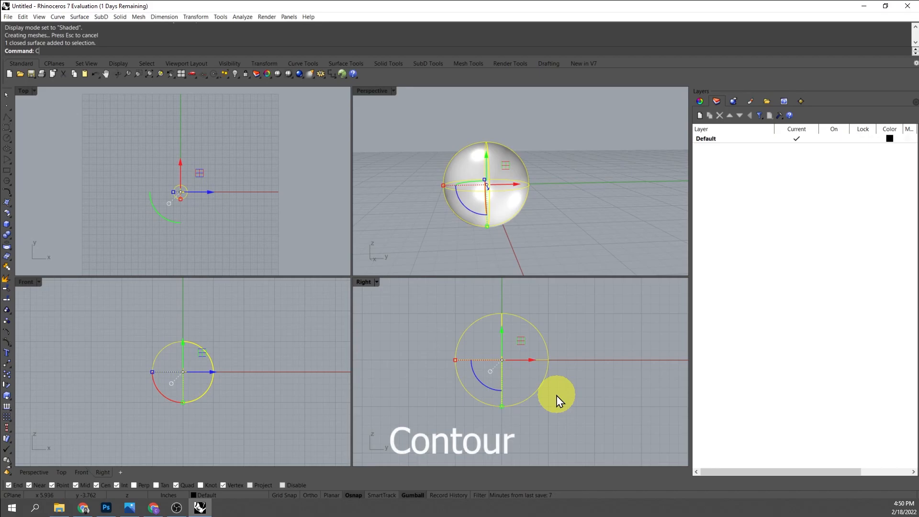
{"action": "type", "text": "o"}
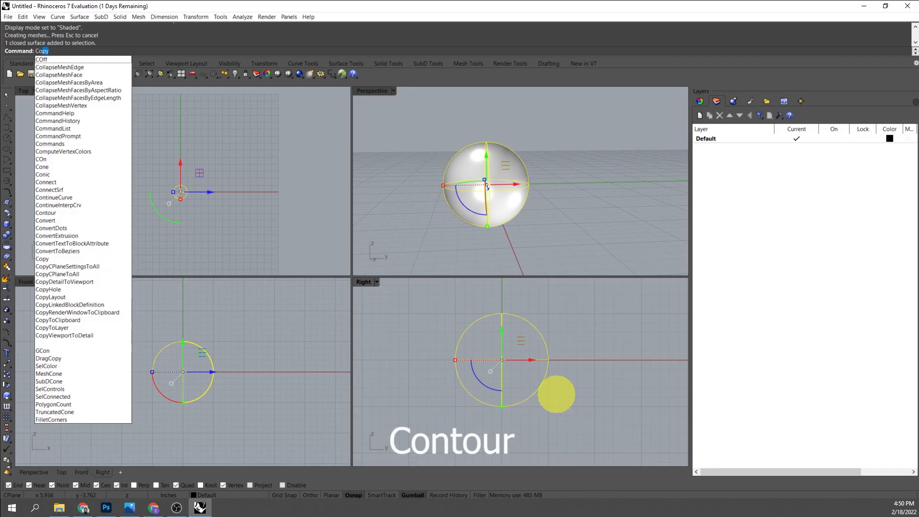
{"action": "type", "text": "nto"}
{"action": "key", "text": "Return"}
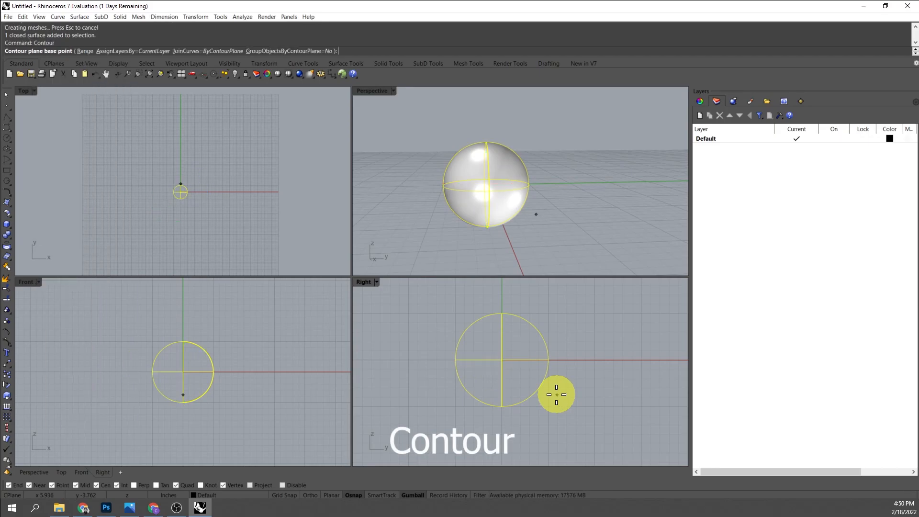
{"action": "left_click", "coordinate": [501, 408]}
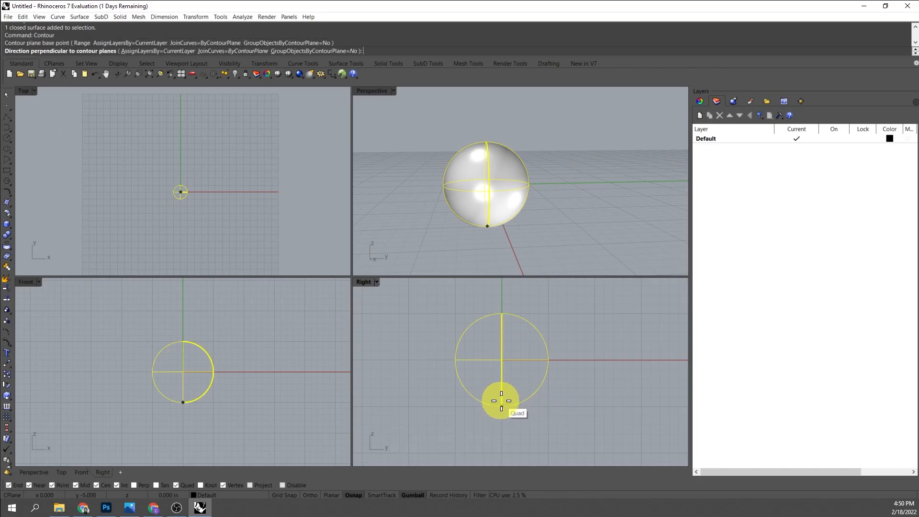
{"action": "left_click", "coordinate": [501, 295]}
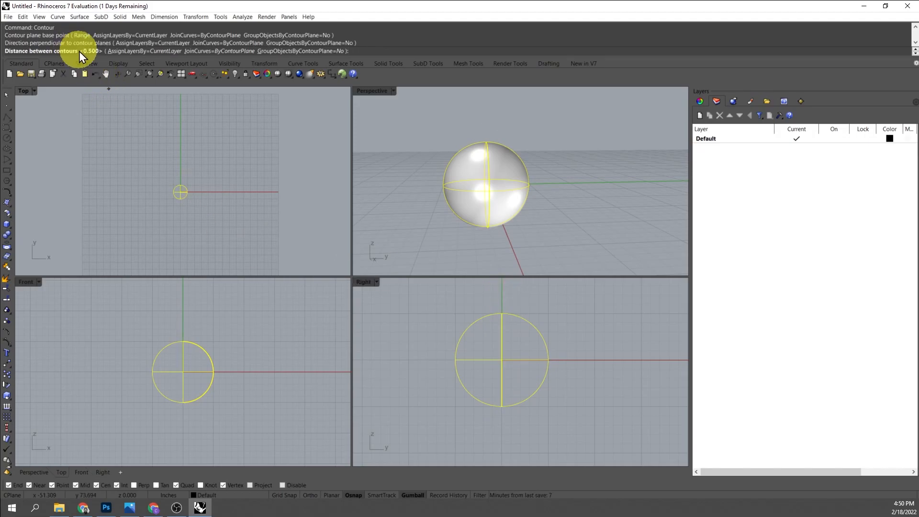
{"action": "key", "text": "Return"}
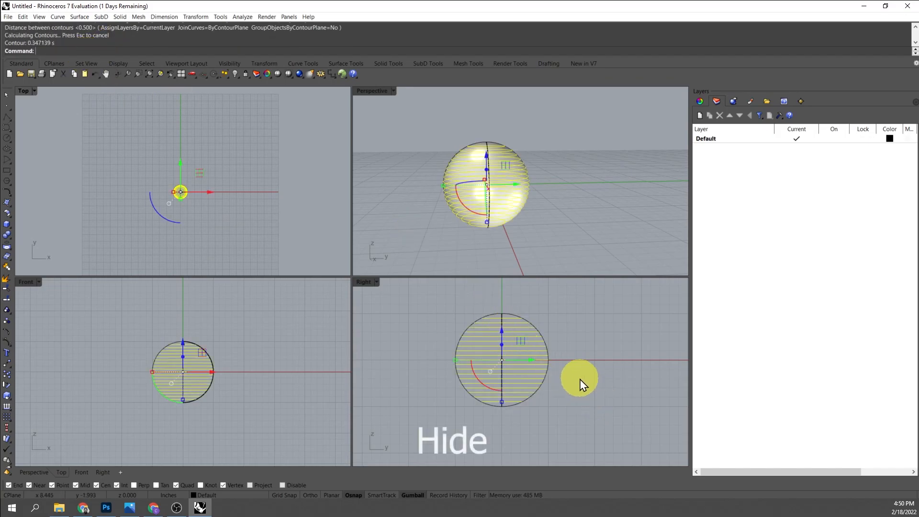
{"action": "key", "text": "Return"}
{"action": "key", "text": "Escape"}
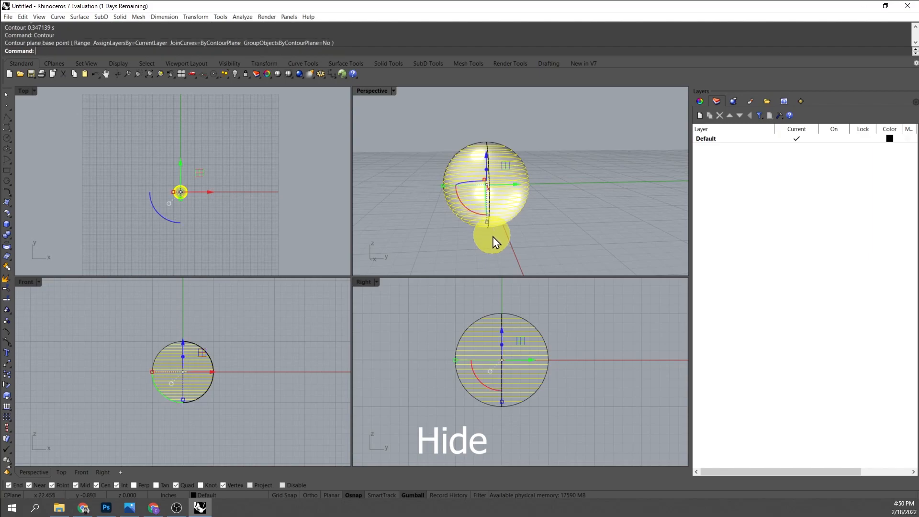
- Hide the original sphere so that only the contour curves are left in view
{"action": "key", "text": "Escape"}
{"action": "scroll", "coordinate": [474, 122], "scroll_direction": "up", "scroll_amount": 4}
{"action": "right_click_drag", "start_coordinate": [474, 123], "coordinate": [498, 160]}
{"action": "scroll", "coordinate": [496, 157], "scroll_direction": "up", "scroll_amount": 2}
{"action": "left_click", "coordinate": [495, 154]}
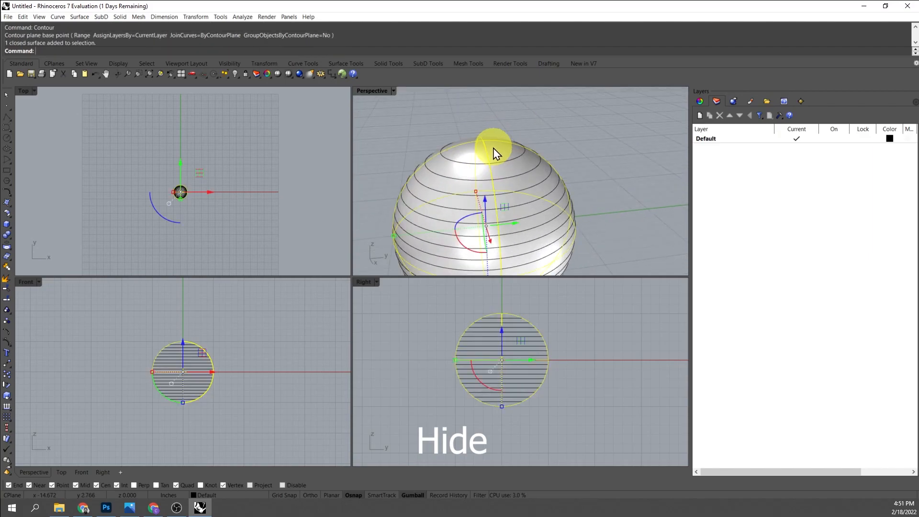
{"action": "key", "text": "Return"}
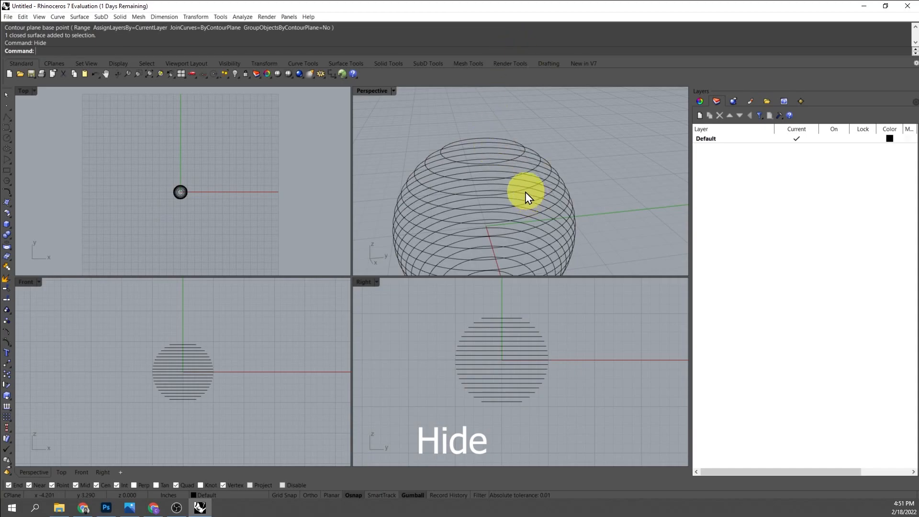
- Run Loft on all the contour curves and accept their seam points as aligned
{"action": "scroll", "coordinate": [527, 193], "scroll_direction": "down", "scroll_amount": 5}
{"action": "right_click_drag", "start_coordinate": [560, 217], "coordinate": [567, 225]}
{"action": "scroll", "coordinate": [568, 226], "scroll_direction": "up", "scroll_amount": 6}
{"action": "right_click_drag", "start_coordinate": [532, 192], "coordinate": [499, 149]}
{"action": "scroll", "coordinate": [477, 134], "scroll_direction": "up", "scroll_amount": 6}
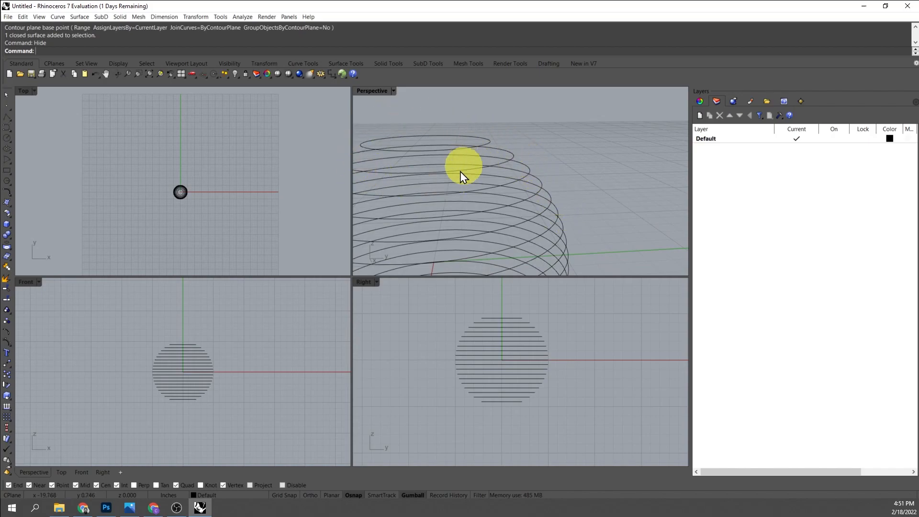
{"action": "scroll", "coordinate": [548, 133], "scroll_direction": "down", "scroll_amount": 7}
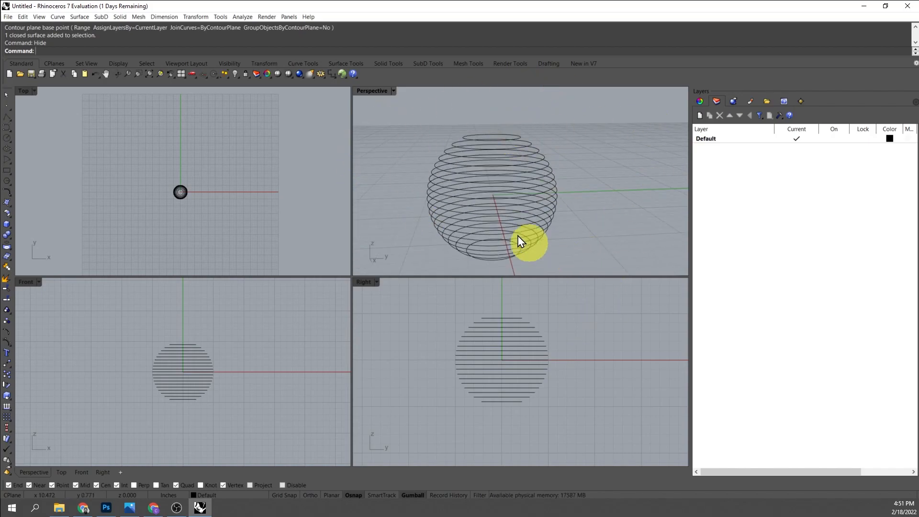
{"action": "left_click_drag", "start_coordinate": [447, 284], "coordinate": [435, 283]}
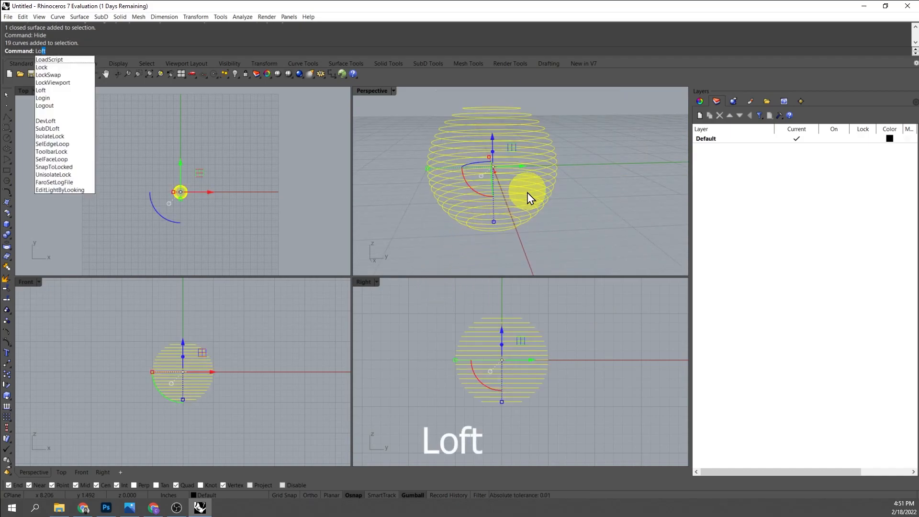
{"action": "key", "text": "Return"}
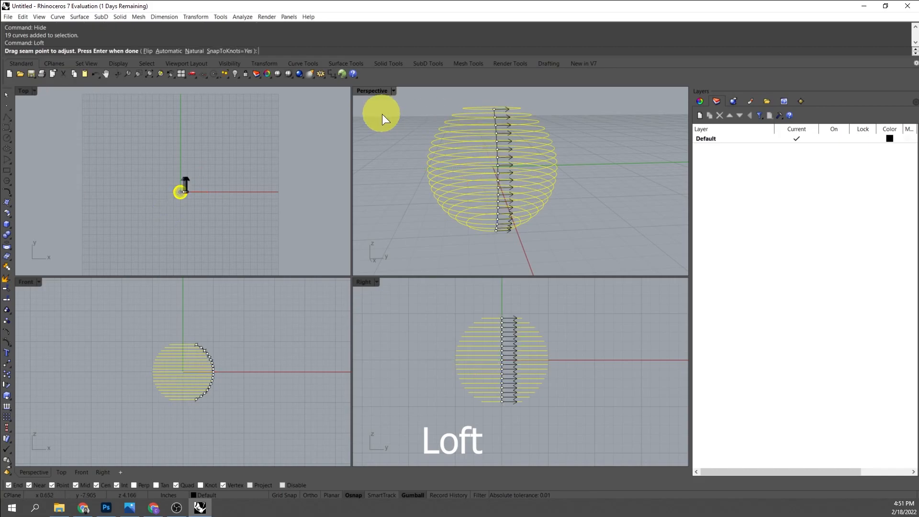
{"action": "right_click_drag", "start_coordinate": [473, 218], "coordinate": [541, 166]}
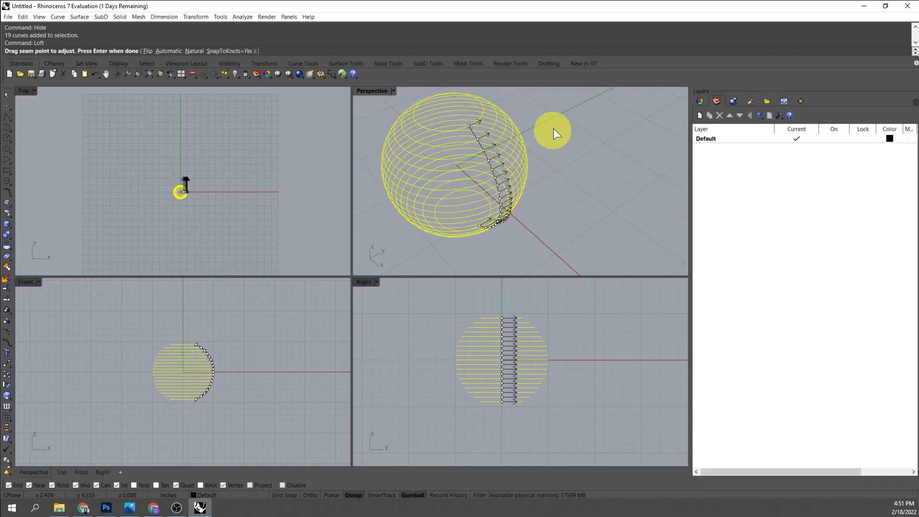
{"action": "mouse_move", "coordinate": [570, 211]}
{"action": "right_mouse_down"}
{"action": "mouse_move", "coordinate": [560, 204]}
{"action": "mouse_move", "coordinate": [594, 198]}
{"action": "mouse_move", "coordinate": [552, 219]}
{"action": "right_mouse_up"}
{"action": "right_click", "coordinate": [551, 220]}
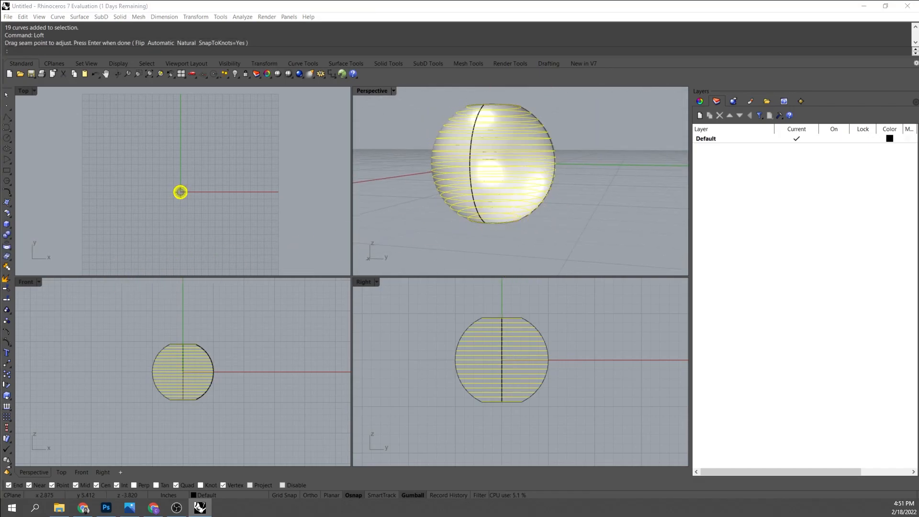
- Set the loft style to Straight sections and create the lofted surface
{"action": "left_click_drag", "start_coordinate": [448, 129], "coordinate": [291, 107]}
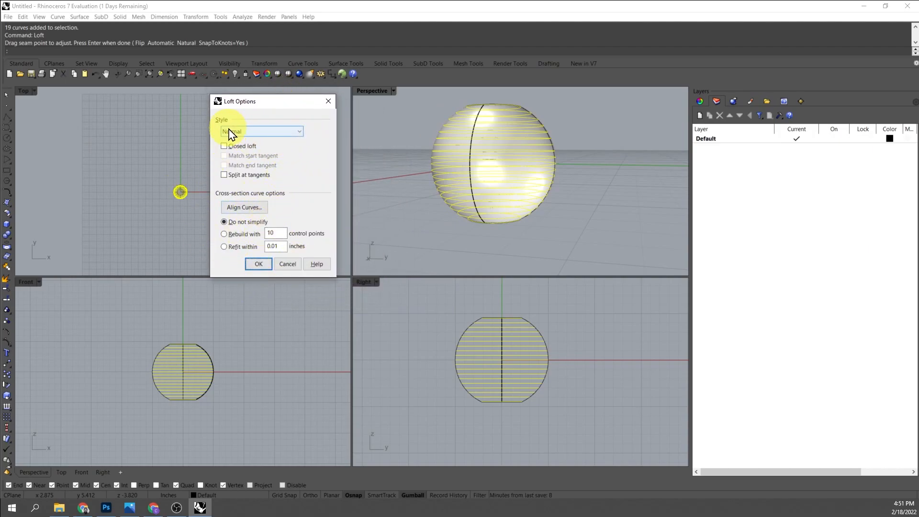
{"action": "left_click", "coordinate": [299, 134]}
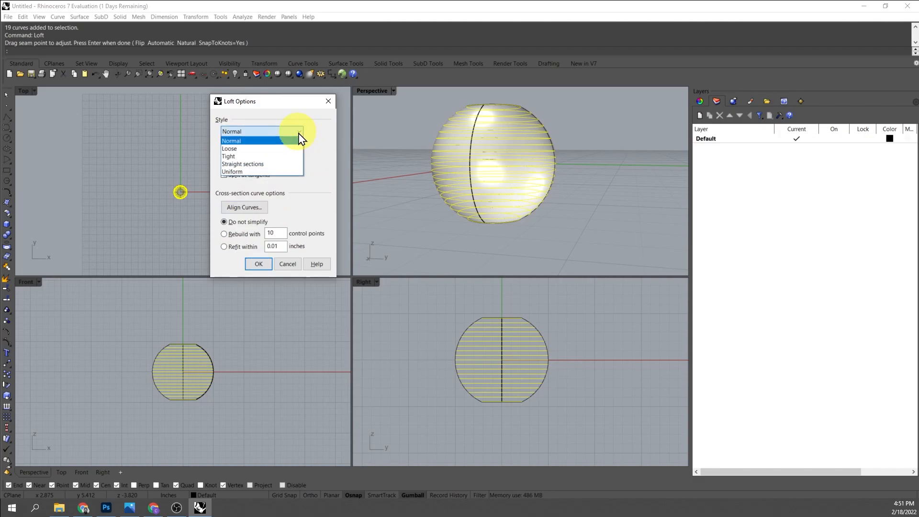
{"action": "left_click", "coordinate": [289, 165]}
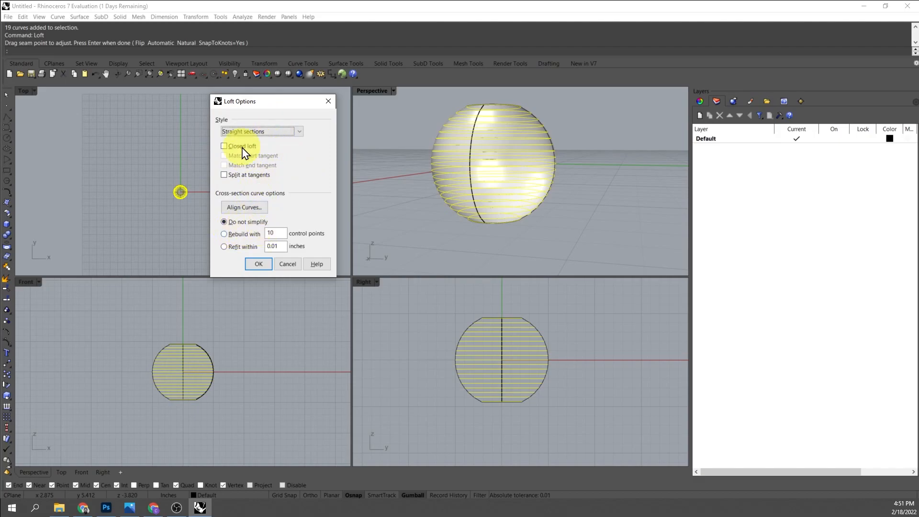
{"action": "left_click", "coordinate": [261, 265]}
- Hide the contour curves that were used for the loft
{"action": "scroll", "coordinate": [539, 205], "scroll_direction": "up", "scroll_amount": 5}
{"action": "right_click_drag", "start_coordinate": [530, 196], "coordinate": [559, 222]}
{"action": "scroll", "coordinate": [550, 219], "scroll_direction": "down", "scroll_amount": 5}
{"action": "scroll", "coordinate": [489, 141], "scroll_direction": "up", "scroll_amount": 4}
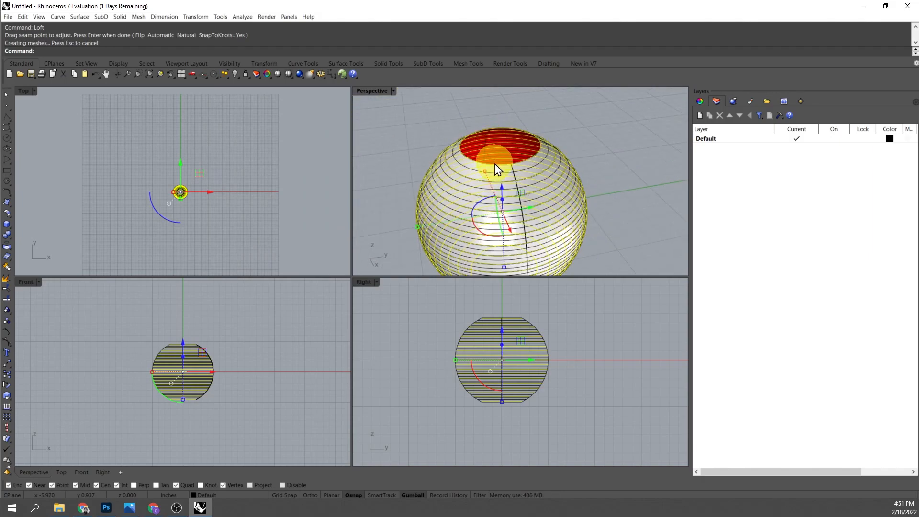
{"action": "type", "text": "Hide"}
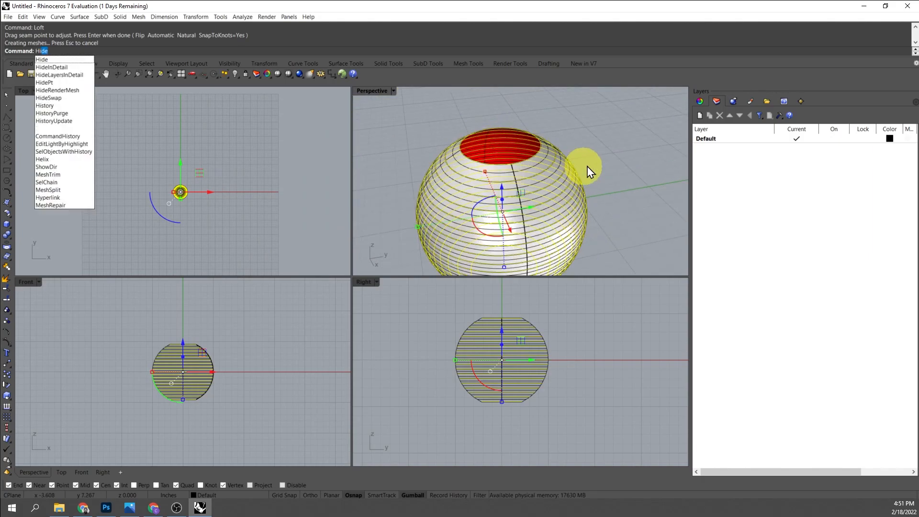
{"action": "key", "text": "Return"}
- Examine how the lofted surface's profile runs from contour to contour near its upper edge in the Right view
{"action": "right_click_drag", "start_coordinate": [613, 158], "coordinate": [510, 173]}
{"action": "scroll", "coordinate": [510, 173], "scroll_direction": "up", "scroll_amount": 8}
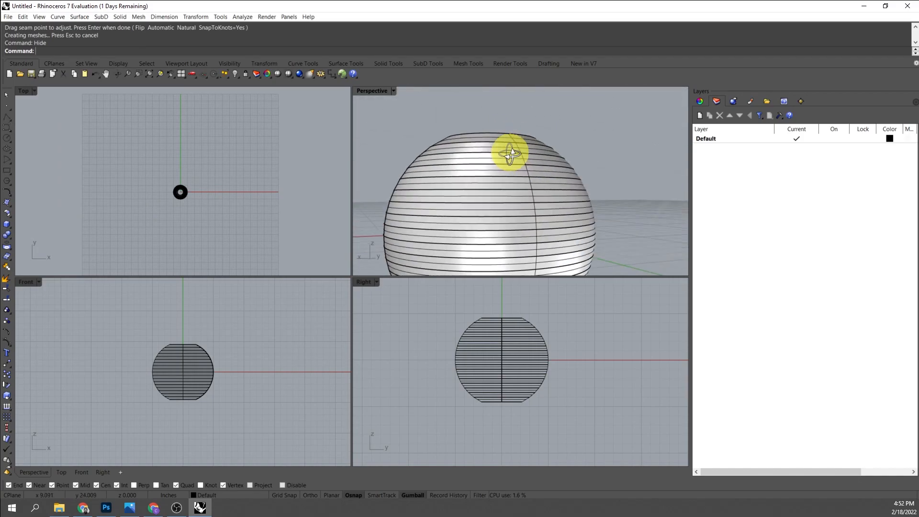
{"action": "left_click", "coordinate": [501, 155]}
{"action": "scroll", "coordinate": [532, 191], "scroll_direction": "down", "scroll_amount": 5}
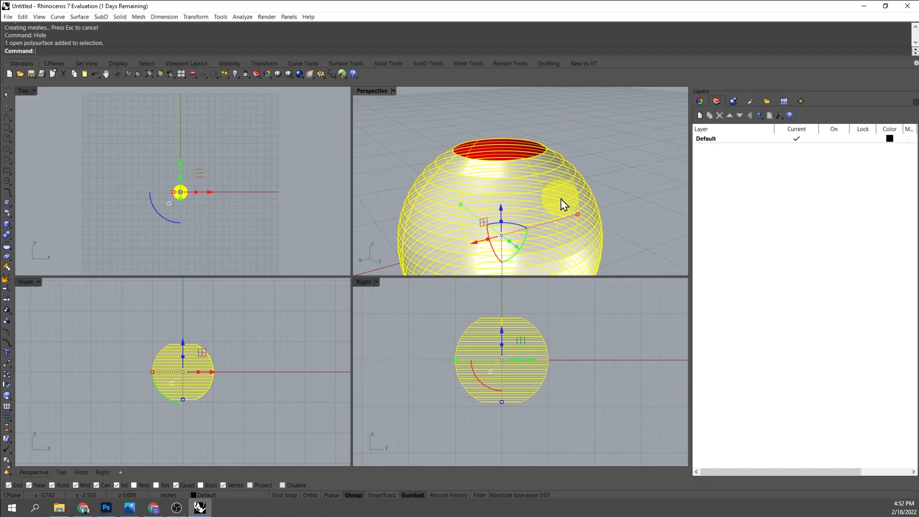
{"action": "left_click", "coordinate": [475, 315]}
{"action": "scroll", "coordinate": [474, 313], "scroll_direction": "up", "scroll_amount": 15}
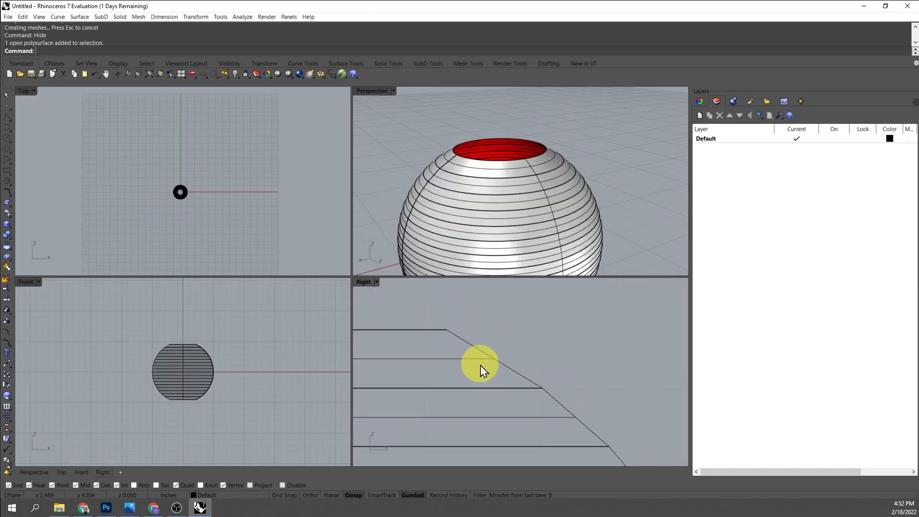
{"action": "right_click_drag", "start_coordinate": [592, 413], "coordinate": [544, 353]}
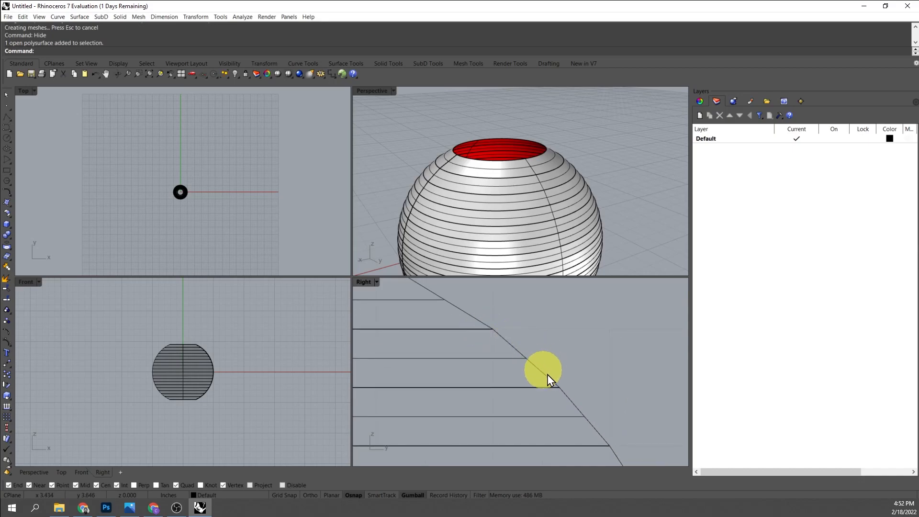
{"action": "scroll", "coordinate": [508, 358], "scroll_direction": "down", "scroll_amount": 4}
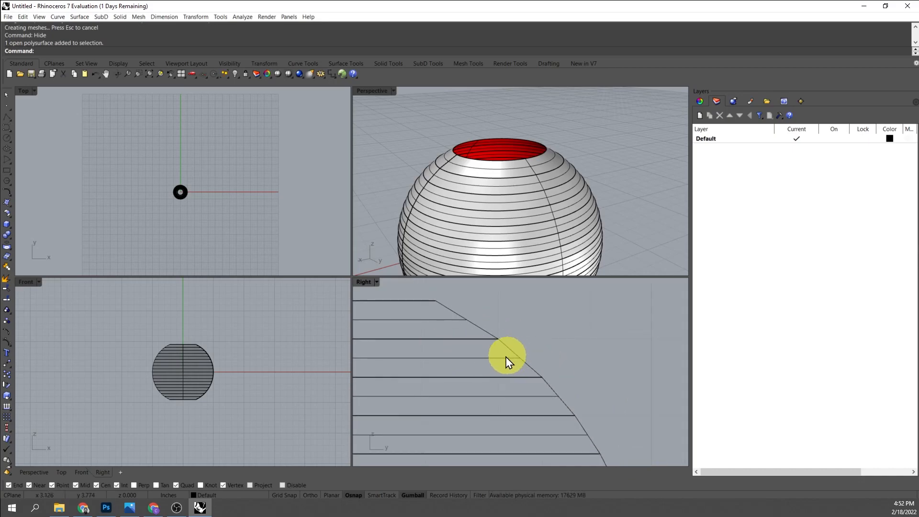
{"action": "right_click_drag", "start_coordinate": [494, 350], "coordinate": [540, 375]}
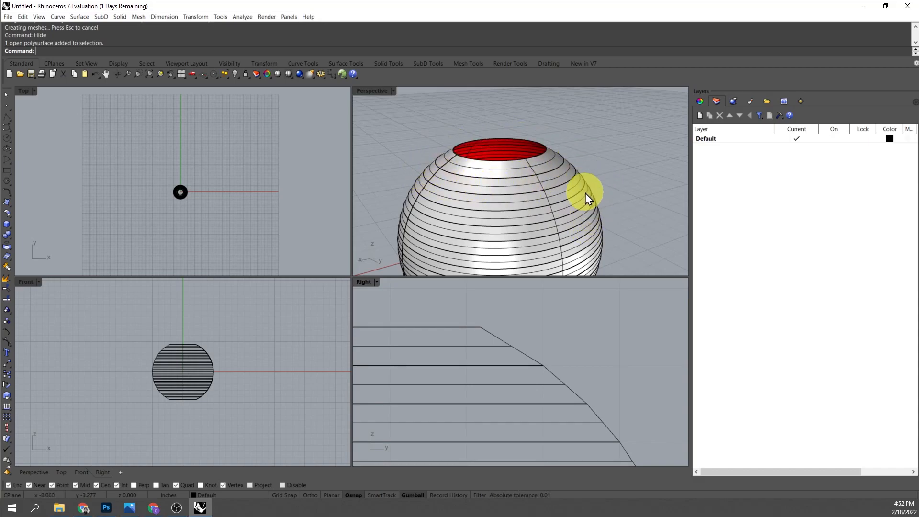
{"action": "scroll", "coordinate": [465, 405], "scroll_direction": "down", "scroll_amount": 4}
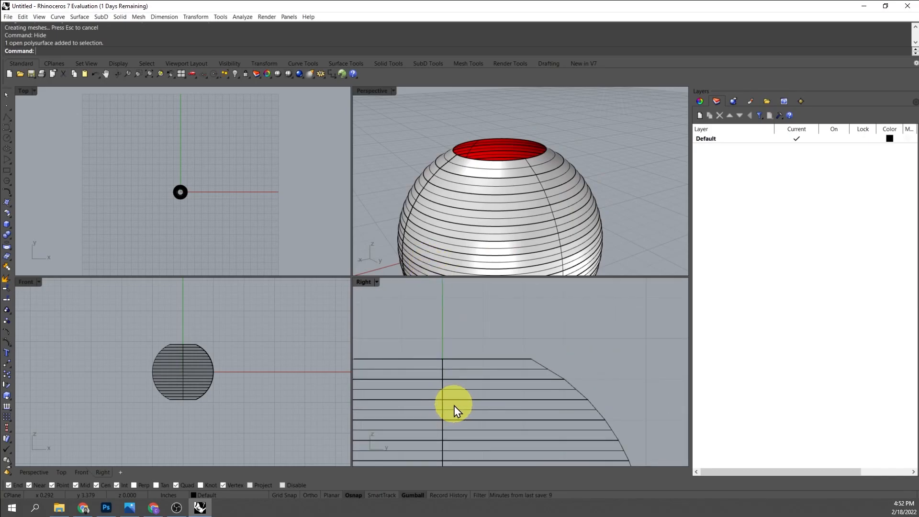
- Explode the lofted polysurface into separate band surfaces and clear the selection
{"action": "scroll", "coordinate": [538, 164], "scroll_direction": "down", "scroll_amount": 5}
{"action": "right_click_drag", "start_coordinate": [564, 212], "coordinate": [500, 208]}
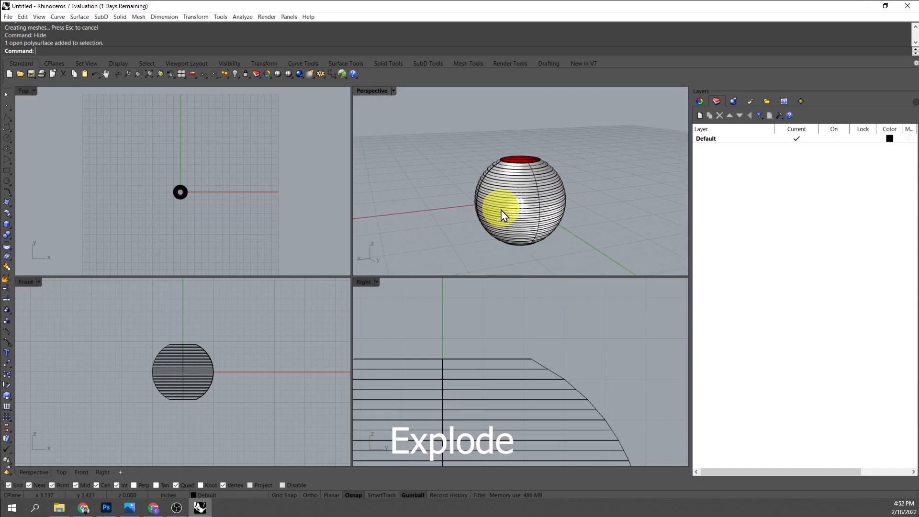
{"action": "scroll", "coordinate": [520, 197], "scroll_direction": "up", "scroll_amount": 4}
{"action": "left_click", "coordinate": [520, 198]}
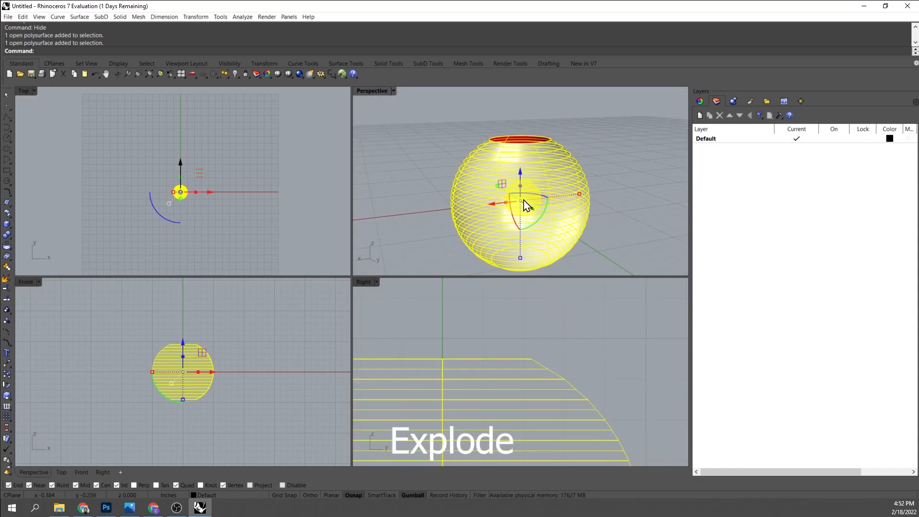
{"action": "type", "text": "Explode"}
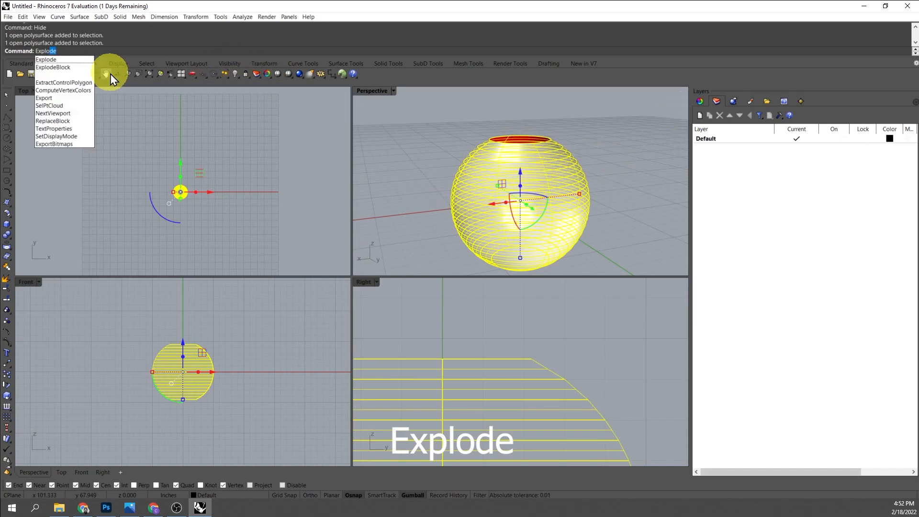
{"action": "key", "text": "Return"}
{"action": "left_click", "coordinate": [612, 157]}
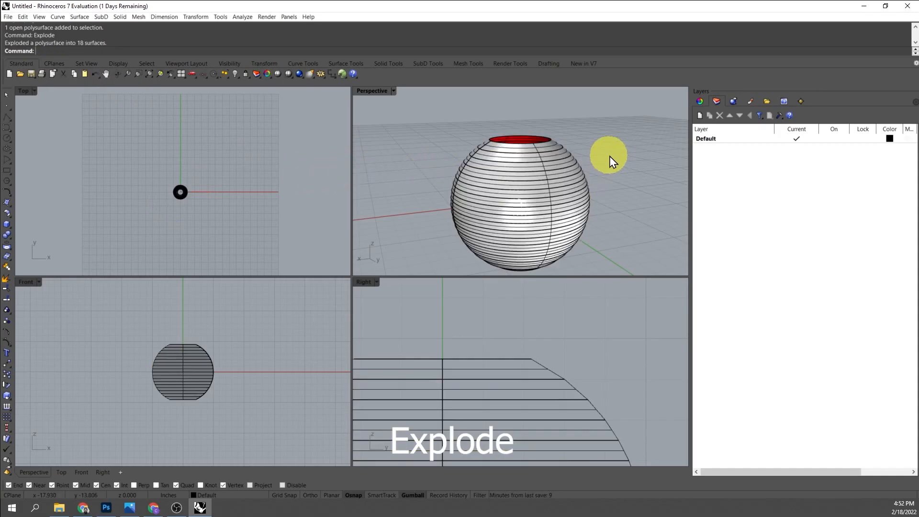
- Select individual bands one after another from near the upper opening down to the middle to check their separation
{"action": "scroll", "coordinate": [527, 158], "scroll_direction": "up", "scroll_amount": 3}
{"action": "left_click", "coordinate": [529, 163]}
{"action": "left_click", "coordinate": [507, 192], "text": "shift"}
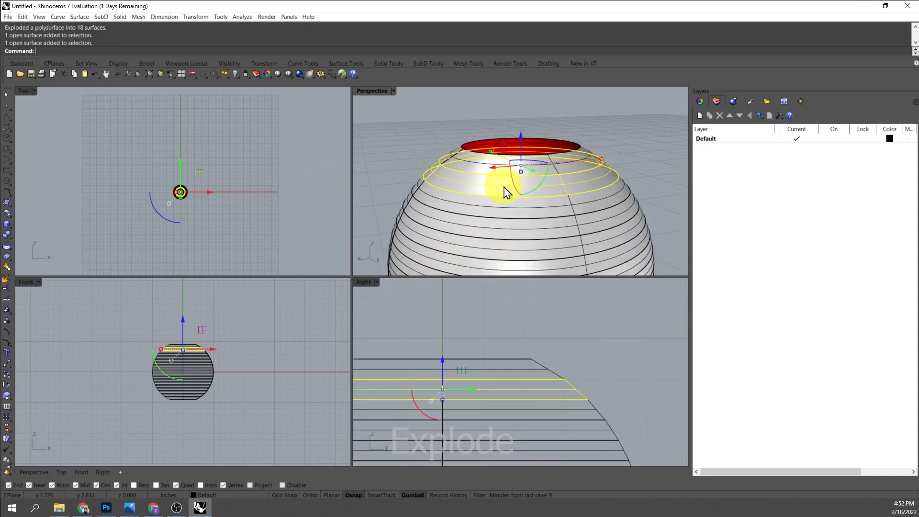
{"action": "left_click", "coordinate": [498, 214]}
{"action": "left_click", "coordinate": [499, 234]}
{"action": "left_click", "coordinate": [501, 254]}
{"action": "left_click", "coordinate": [504, 269]}
{"action": "scroll", "coordinate": [504, 269], "scroll_direction": "down", "scroll_amount": 6}
{"action": "right_click_drag", "start_coordinate": [504, 268], "coordinate": [480, 226], "text": "shift"}
{"action": "scroll", "coordinate": [479, 226], "scroll_direction": "up", "scroll_amount": 5}
{"action": "left_click", "coordinate": [475, 207]}
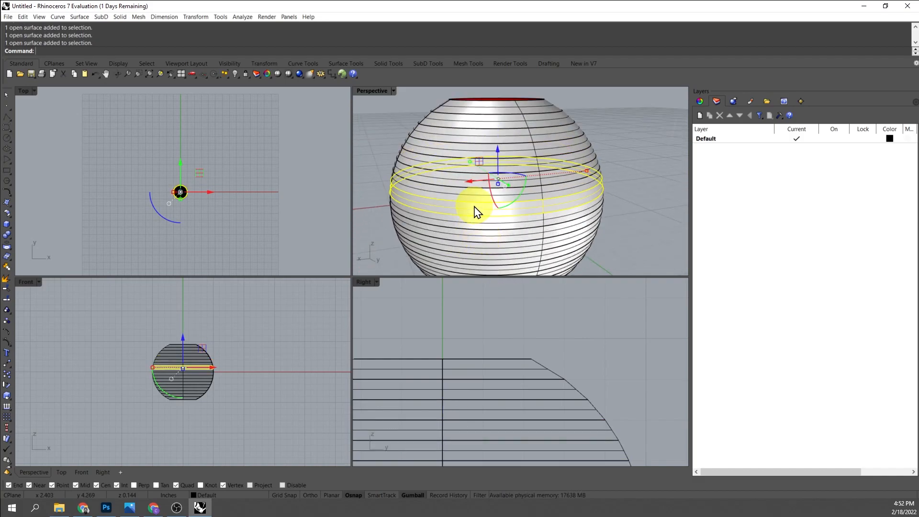
- Unroll the topmost band of the sliced sphere into a flat strip with UnrollSrf
{"action": "key", "text": "Escape"}
{"action": "scroll", "coordinate": [428, 207], "scroll_direction": "down", "scroll_amount": 5}
{"action": "right_click_drag", "start_coordinate": [493, 232], "coordinate": [452, 123]}
{"action": "scroll", "coordinate": [464, 239], "scroll_direction": "up", "scroll_amount": 5}
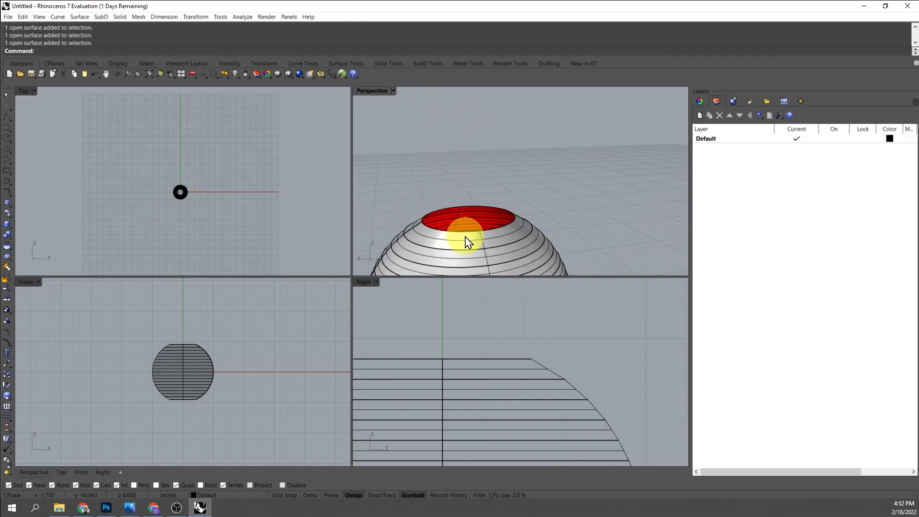
{"action": "left_click", "coordinate": [464, 239]}
{"action": "right_click_drag", "start_coordinate": [543, 175], "coordinate": [513, 205]}
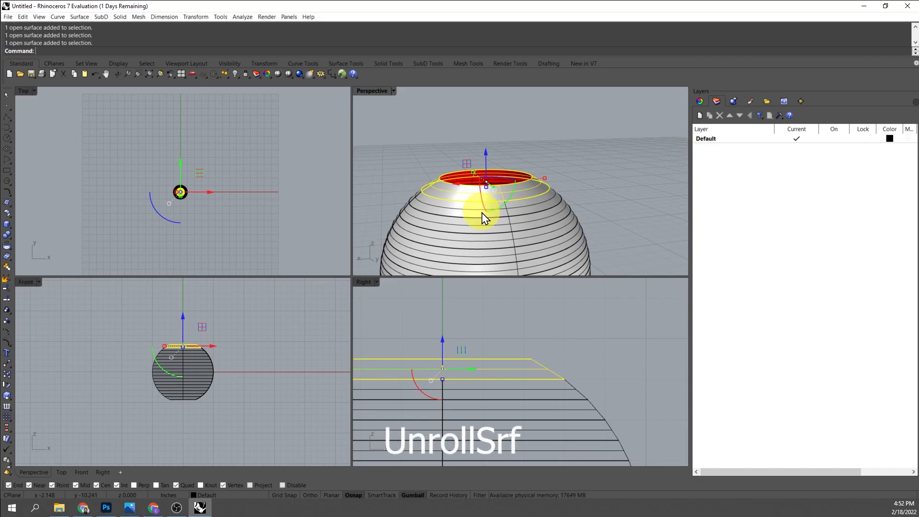
{"action": "type", "text": "rollSrf"}
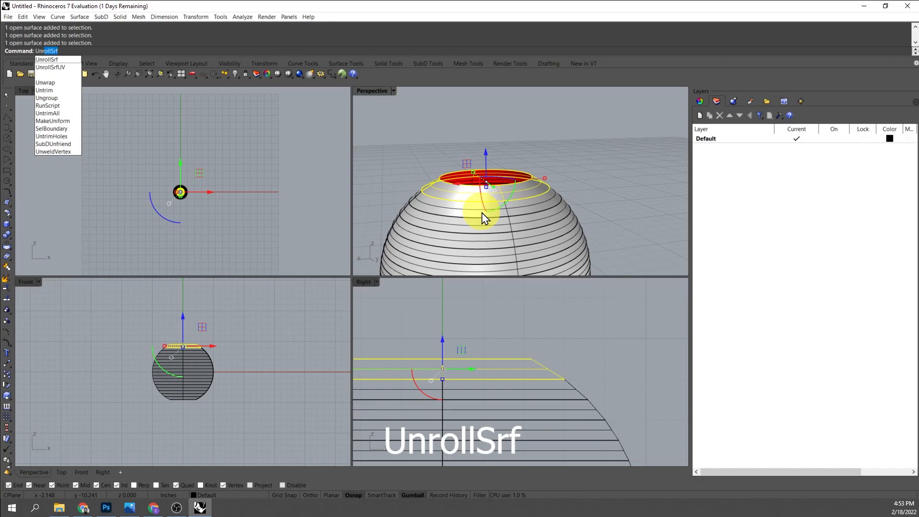
{"action": "key", "text": "Return"}
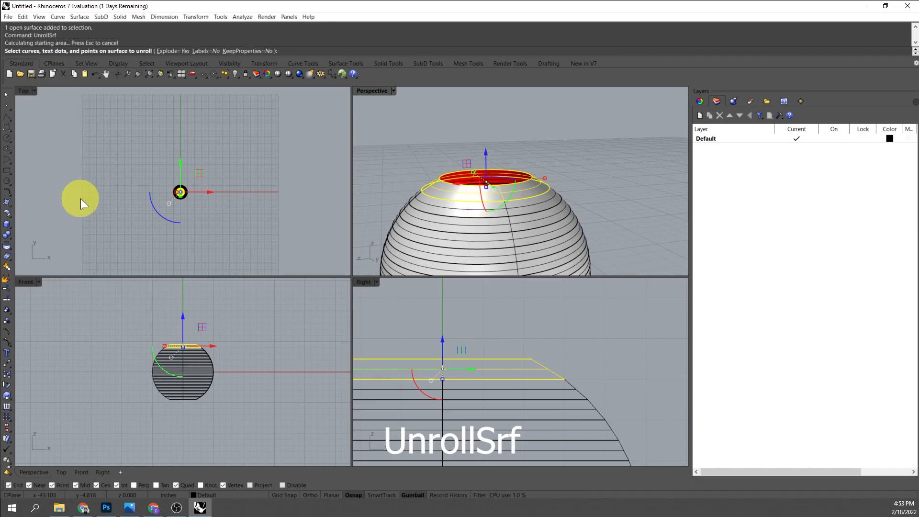
{"action": "scroll", "coordinate": [447, 119], "scroll_direction": "down", "scroll_amount": 6}
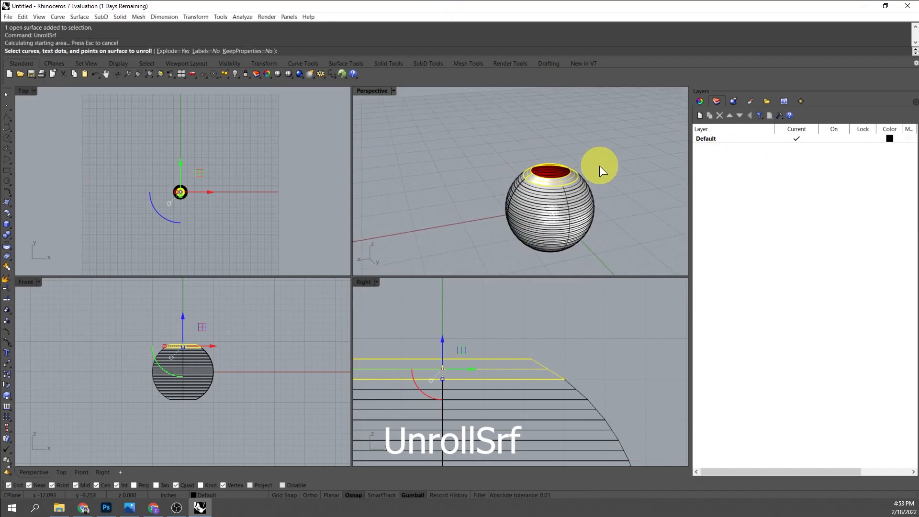
{"action": "scroll", "coordinate": [571, 194], "scroll_direction": "up", "scroll_amount": 4}
{"action": "key", "text": "Return"}
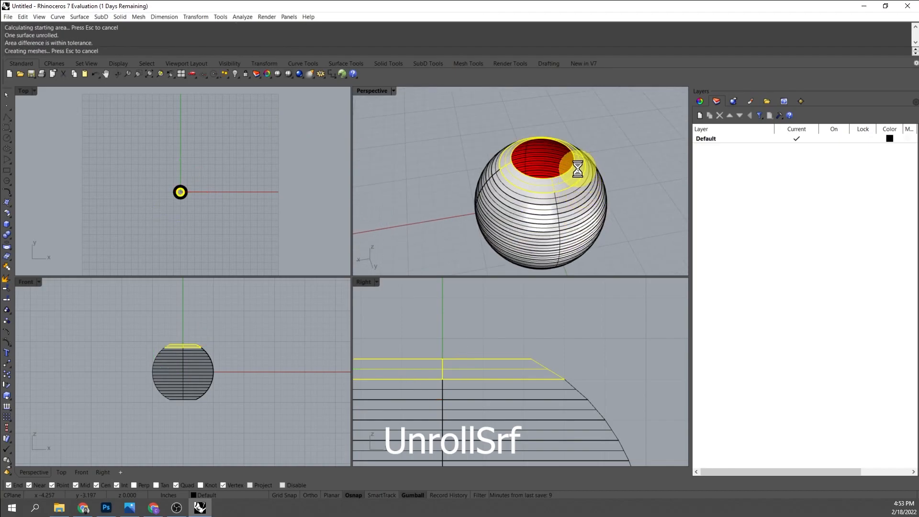
- Move the unrolled strip along the X axis until it lies clear of the sphere
{"action": "scroll", "coordinate": [487, 222], "scroll_direction": "down", "scroll_amount": 5}
{"action": "left_click", "coordinate": [486, 219]}
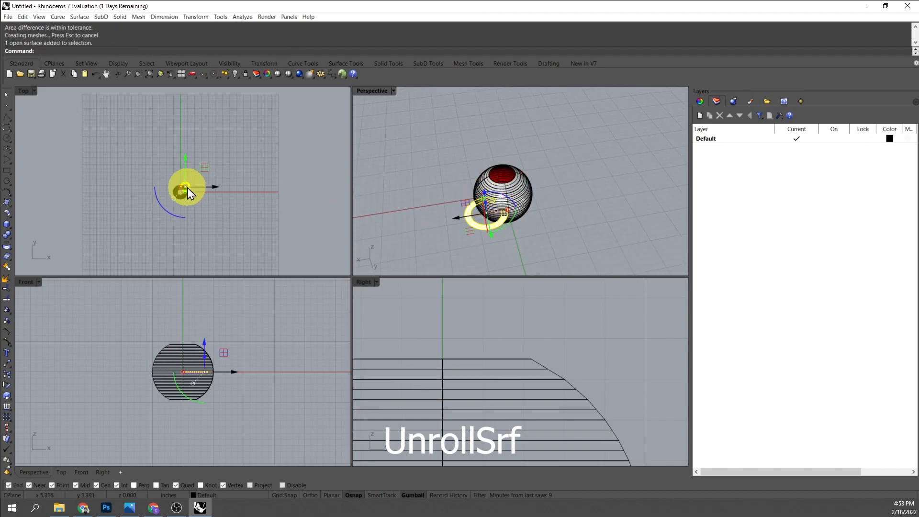
{"action": "left_click_drag", "start_coordinate": [208, 187], "coordinate": [234, 187]}
{"action": "left_click", "coordinate": [216, 199]}
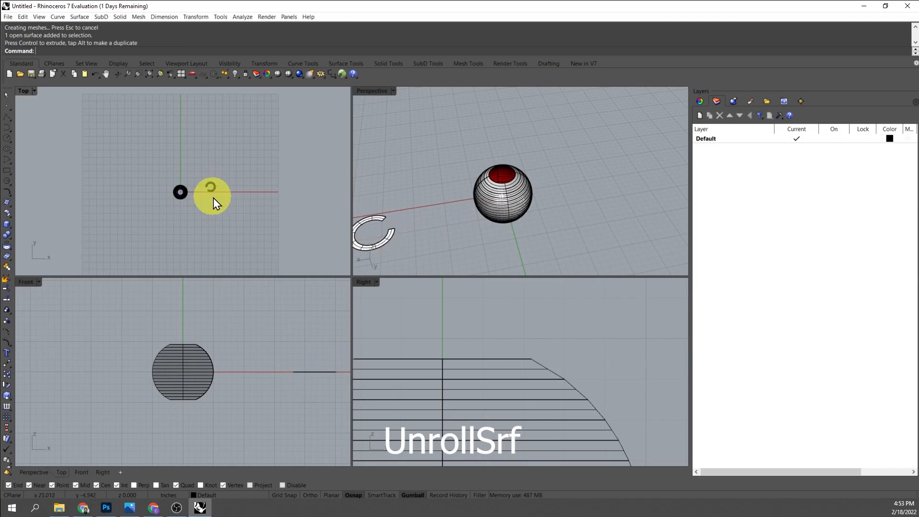
- Compare the topmost band on the sphere with its flattened C-shaped strip, inspecting the strip from above
{"action": "scroll", "coordinate": [215, 195], "scroll_direction": "up", "scroll_amount": 7}
{"action": "scroll", "coordinate": [556, 191], "scroll_direction": "up", "scroll_amount": 7}
{"action": "right_click_drag", "start_coordinate": [409, 160], "coordinate": [518, 163]}
{"action": "scroll", "coordinate": [518, 164], "scroll_direction": "down", "scroll_amount": 6}
{"action": "scroll", "coordinate": [582, 194], "scroll_direction": "up", "scroll_amount": 6}
{"action": "scroll", "coordinate": [499, 174], "scroll_direction": "down", "scroll_amount": 6}
{"action": "left_click", "coordinate": [498, 172]}
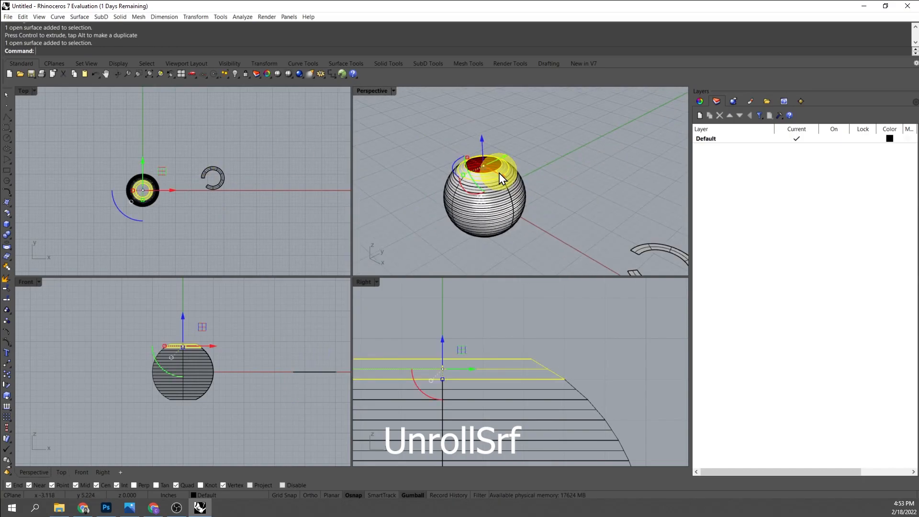
{"action": "scroll", "coordinate": [497, 160], "scroll_direction": "down", "scroll_amount": 7}
{"action": "scroll", "coordinate": [561, 193], "scroll_direction": "up", "scroll_amount": 10}
{"action": "right_click_drag", "start_coordinate": [477, 142], "coordinate": [471, 181]}
{"action": "scroll", "coordinate": [520, 199], "scroll_direction": "down", "scroll_amount": 7}
{"action": "scroll", "coordinate": [519, 205], "scroll_direction": "up", "scroll_amount": 8}
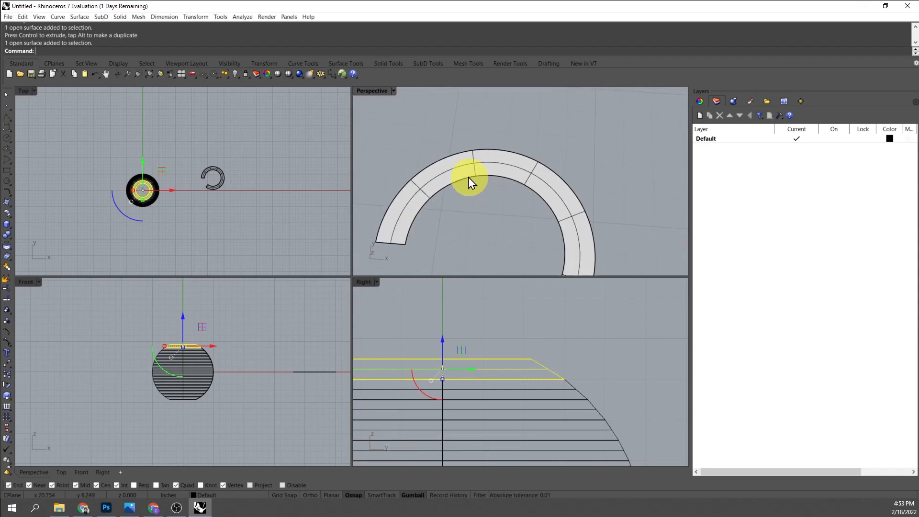
{"action": "scroll", "coordinate": [471, 181], "scroll_direction": "down", "scroll_amount": 6}
{"action": "scroll", "coordinate": [465, 176], "scroll_direction": "up", "scroll_amount": 6}
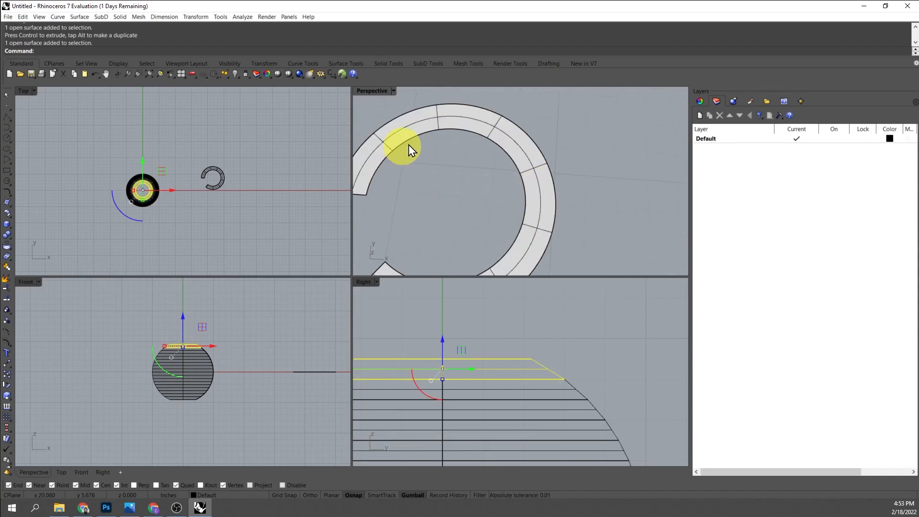
{"action": "left_click", "coordinate": [477, 137]}
{"action": "scroll", "coordinate": [444, 137], "scroll_direction": "down", "scroll_amount": 6}
{"action": "scroll", "coordinate": [443, 136], "scroll_direction": "down", "scroll_amount": 2}
{"action": "left_click", "coordinate": [496, 194]}
- Unroll the second band from the top of the sphere into a flat strip
{"action": "scroll", "coordinate": [530, 213], "scroll_direction": "down", "scroll_amount": 7}
{"action": "right_click_drag", "start_coordinate": [531, 214], "coordinate": [502, 153]}
{"action": "scroll", "coordinate": [450, 129], "scroll_direction": "up", "scroll_amount": 10}
{"action": "scroll", "coordinate": [461, 196], "scroll_direction": "up", "scroll_amount": 4}
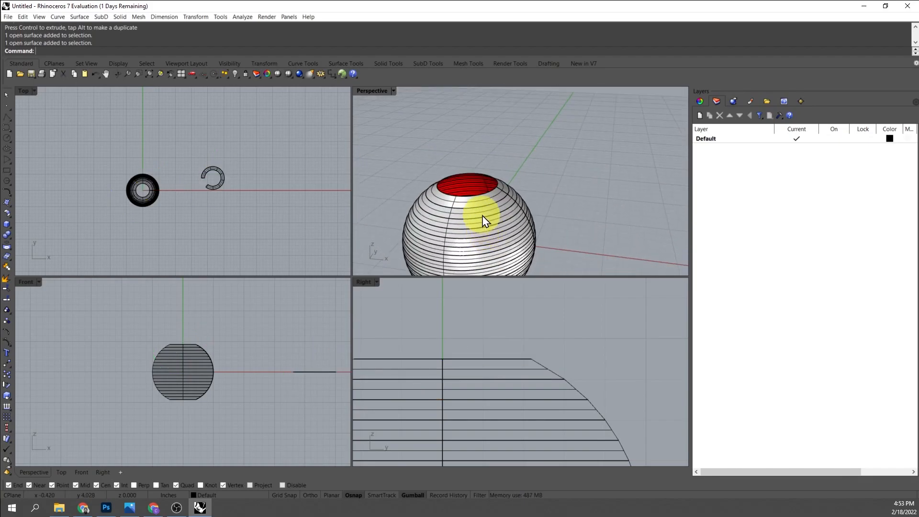
{"action": "left_click", "coordinate": [483, 212]}
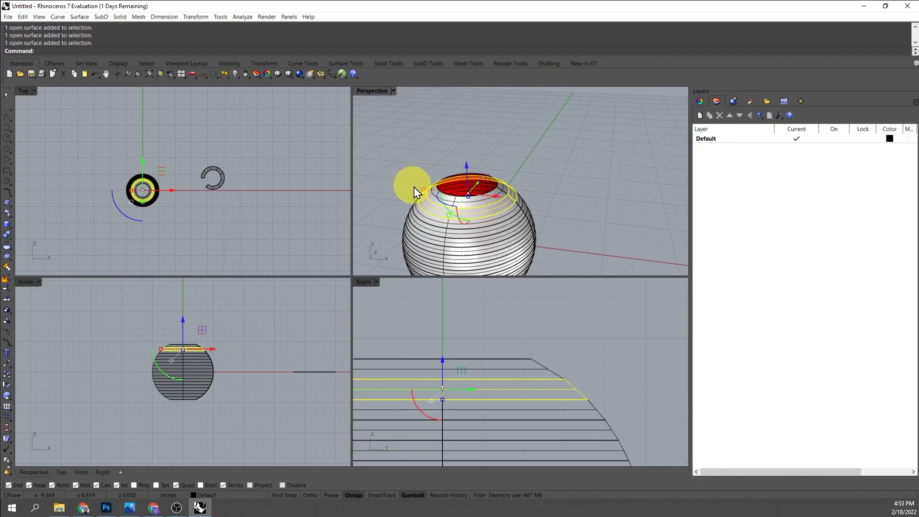
{"action": "right_click", "coordinate": [498, 224]}
{"action": "right_click", "coordinate": [214, 188]}
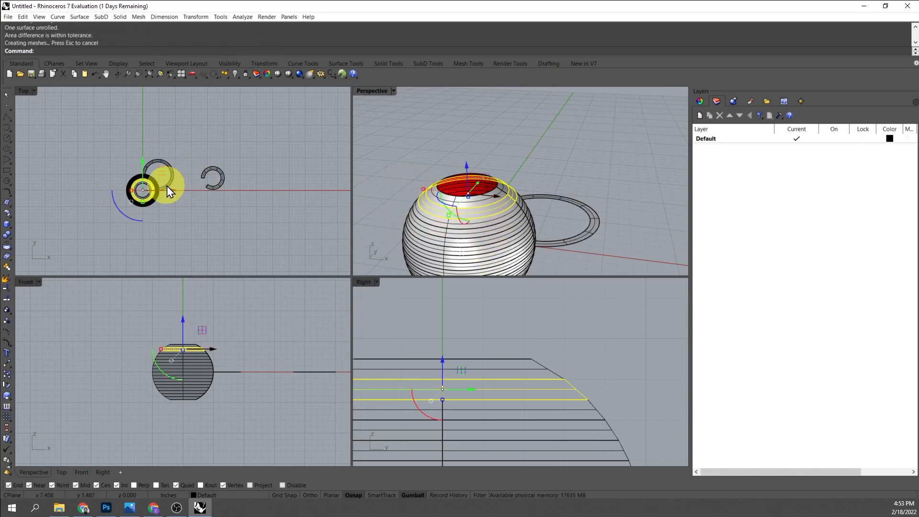
- Move the second unrolled strip along the X axis to the far side of the first strip
{"action": "scroll", "coordinate": [479, 223], "scroll_direction": "up", "scroll_amount": 3}
{"action": "left_click", "coordinate": [600, 204]}
{"action": "scroll", "coordinate": [383, 192], "scroll_direction": "down", "scroll_amount": 5}
{"action": "left_click", "coordinate": [299, 184]}
{"action": "scroll", "coordinate": [301, 185], "scroll_direction": "down", "scroll_amount": 4}
{"action": "left_click_drag", "start_coordinate": [226, 180], "coordinate": [289, 184]}
{"action": "left_click", "coordinate": [504, 194]}
- Hide the two uppermost bands of the sphere that have already been unrolled
{"action": "scroll", "coordinate": [421, 191], "scroll_direction": "up", "scroll_amount": 5}
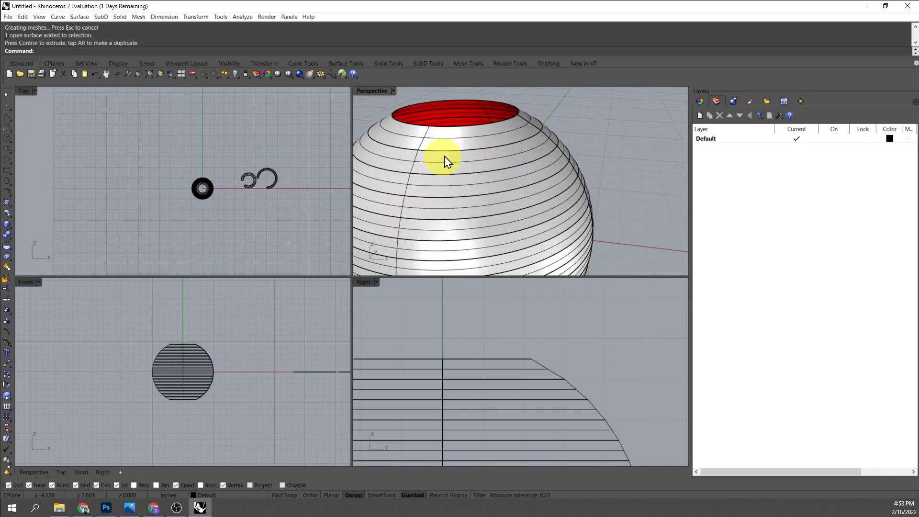
{"action": "left_click", "coordinate": [450, 145]}
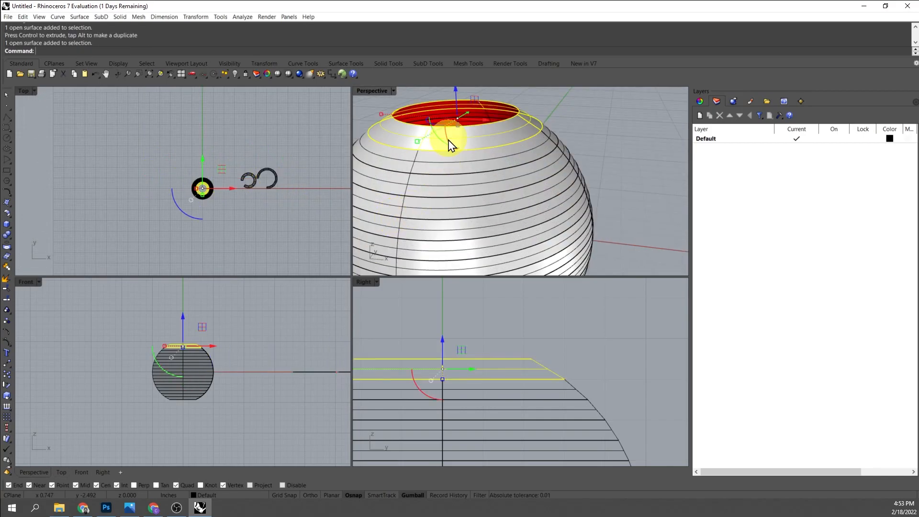
{"action": "left_click", "coordinate": [492, 167], "text": "shift"}
{"action": "key", "text": "ctrl+h"}
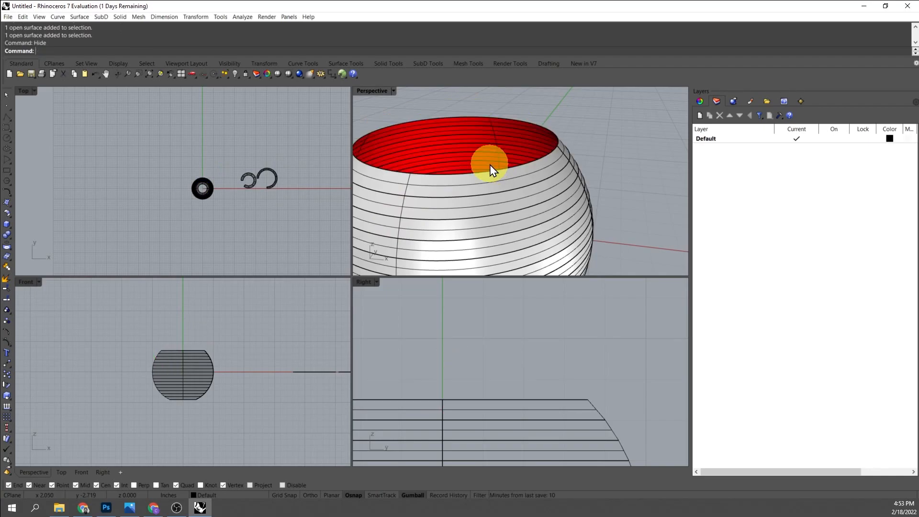
- Unroll the third band, now at the sphere's upper opening, into a flat strip
{"action": "left_click", "coordinate": [497, 189]}
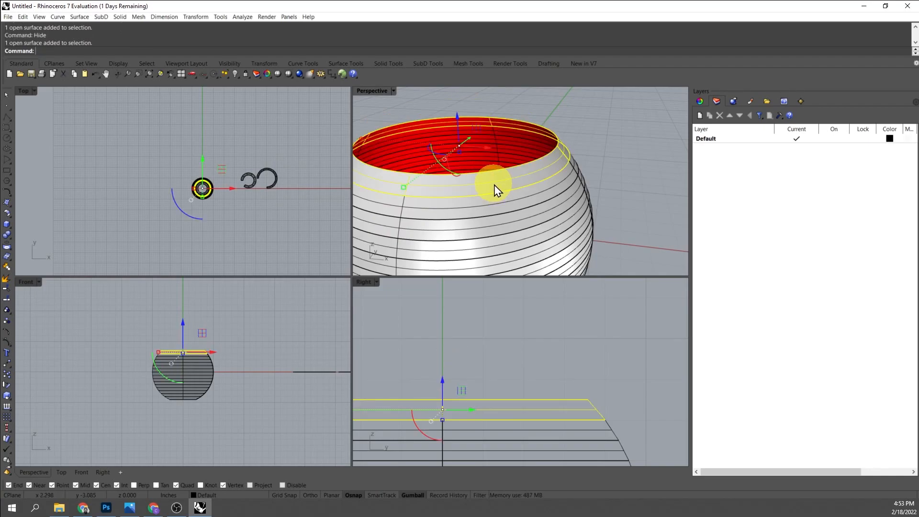
{"action": "type", "text": "Unr"}
{"action": "key", "text": "Return"}
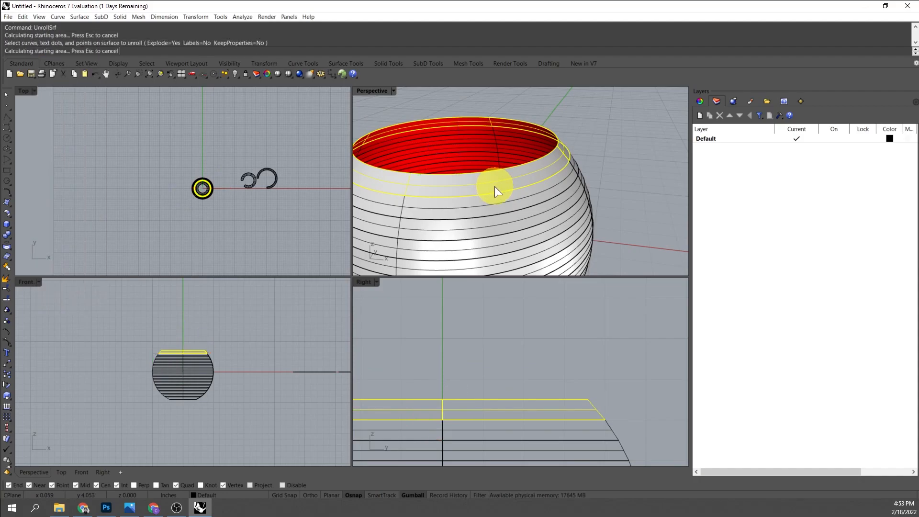
- Move the third unrolled strip along the X axis past the second strip
{"action": "scroll", "coordinate": [491, 182], "scroll_direction": "down", "scroll_amount": 5}
{"action": "left_click", "coordinate": [554, 179]}
{"action": "scroll", "coordinate": [551, 182], "scroll_direction": "down", "scroll_amount": 4}
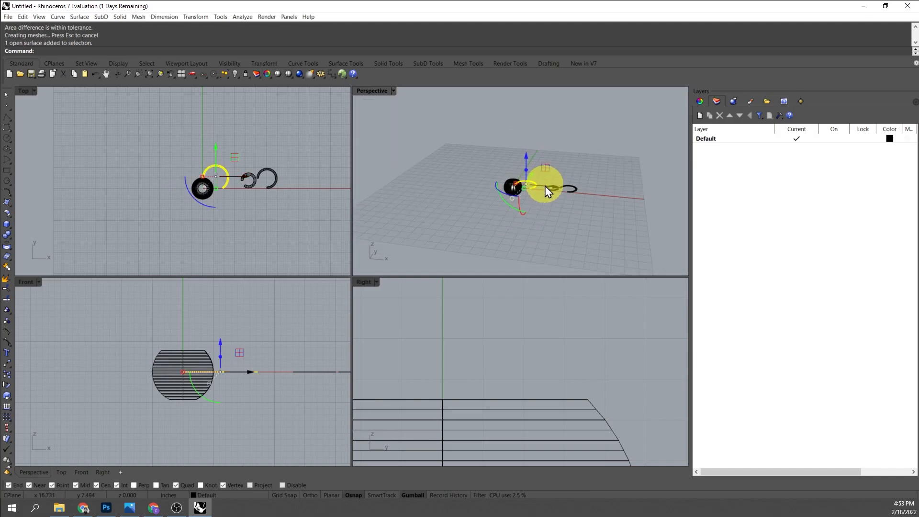
{"action": "left_click_drag", "start_coordinate": [554, 186], "coordinate": [597, 190]}
{"action": "left_click_drag", "start_coordinate": [618, 192], "coordinate": [617, 193]}
{"action": "left_click", "coordinate": [614, 222]}
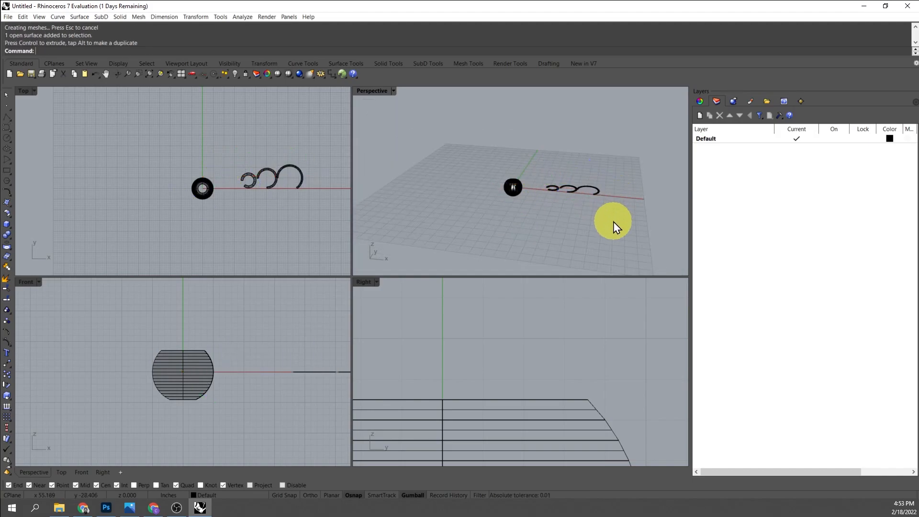
- Hide the third band at the sphere's upper opening
{"action": "scroll", "coordinate": [546, 197], "scroll_direction": "up", "scroll_amount": 18}
{"action": "left_click", "coordinate": [420, 204]}
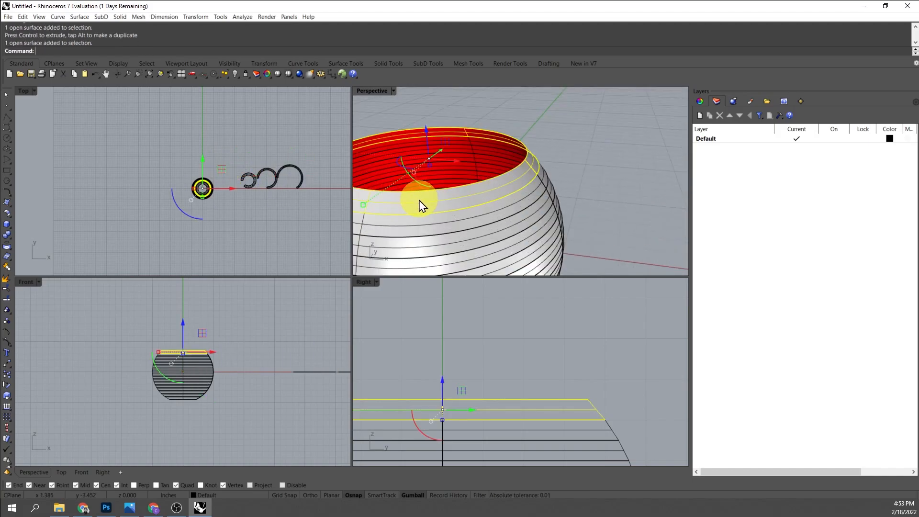
{"action": "type", "text": "ide"}
{"action": "key", "text": "Return"}
- Shift the largest unrolled strip farther along the X axis to leave a gap beside the second strip
{"action": "scroll", "coordinate": [489, 186], "scroll_direction": "down", "scroll_amount": 8}
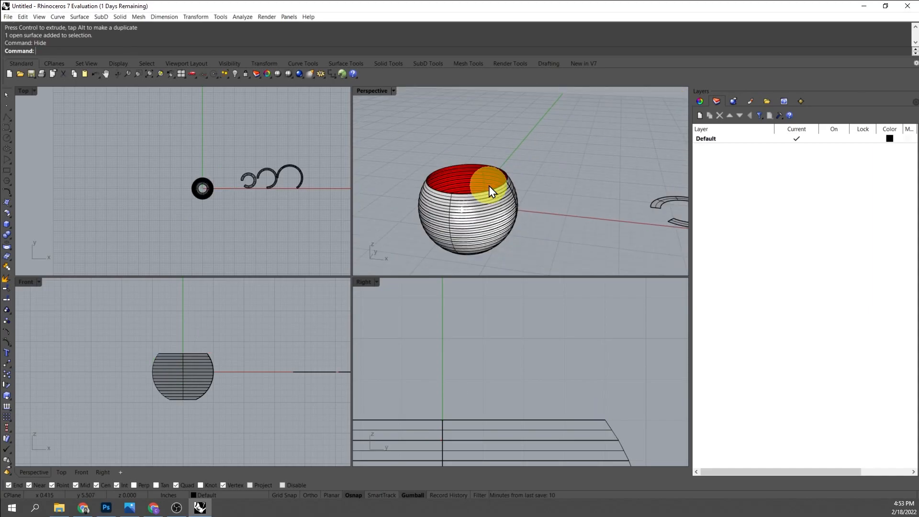
{"action": "right_click_drag", "start_coordinate": [468, 199], "coordinate": [584, 200]}
{"action": "scroll", "coordinate": [584, 200], "scroll_direction": "up", "scroll_amount": 4}
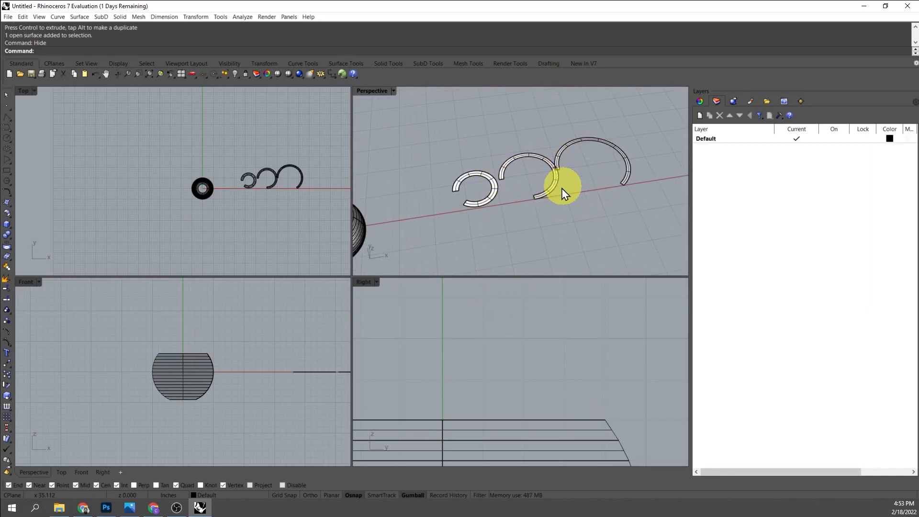
{"action": "left_click", "coordinate": [584, 143]}
{"action": "left_click_drag", "start_coordinate": [599, 154], "coordinate": [633, 153]}
{"action": "left_click", "coordinate": [559, 235]}
- Draw a rectangle 10" long and 0.5" wide just below the smallest unrolled strip in the Top view
{"action": "right_click_drag", "start_coordinate": [560, 235], "coordinate": [442, 216]}
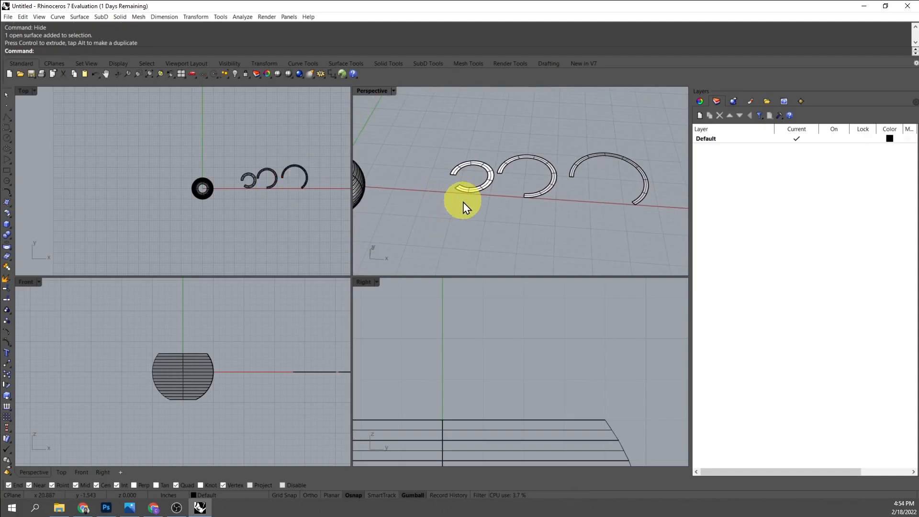
{"action": "scroll", "coordinate": [455, 198], "scroll_direction": "up", "scroll_amount": 3}
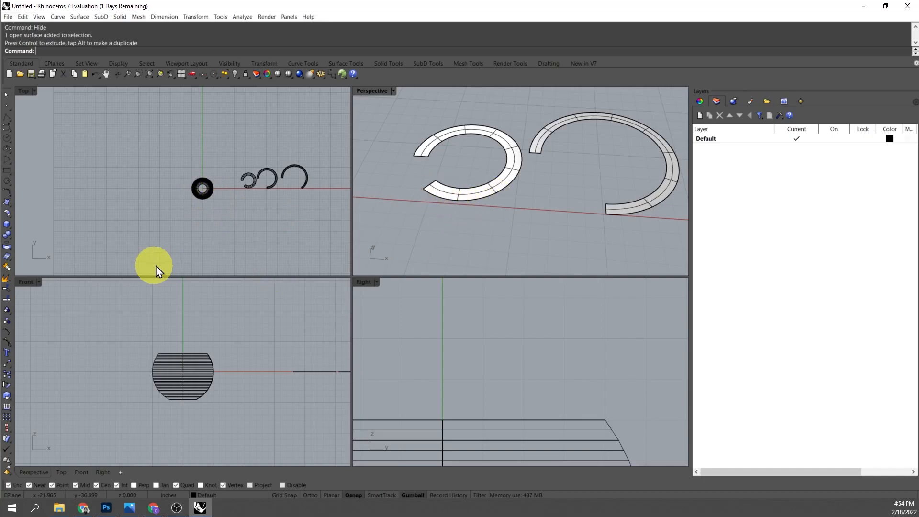
{"action": "scroll", "coordinate": [175, 243], "scroll_direction": "up", "scroll_amount": 6}
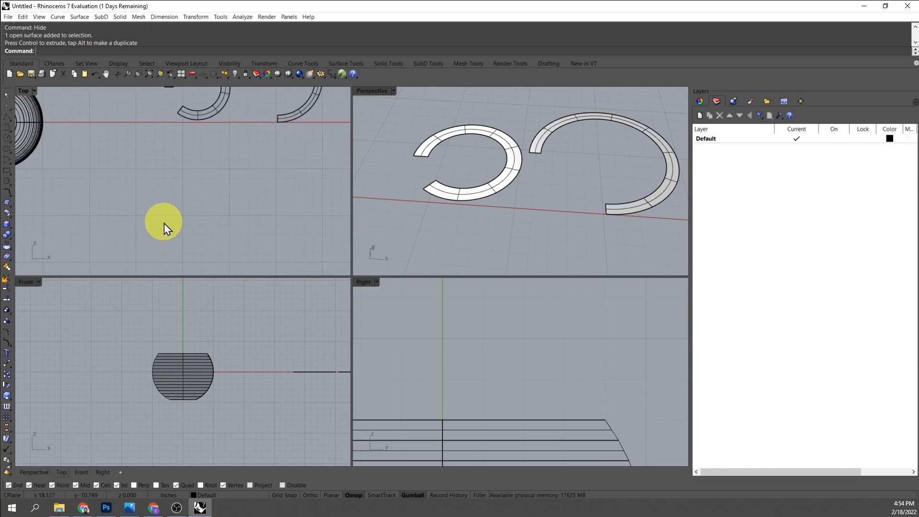
{"action": "left_click", "coordinate": [7, 171]}
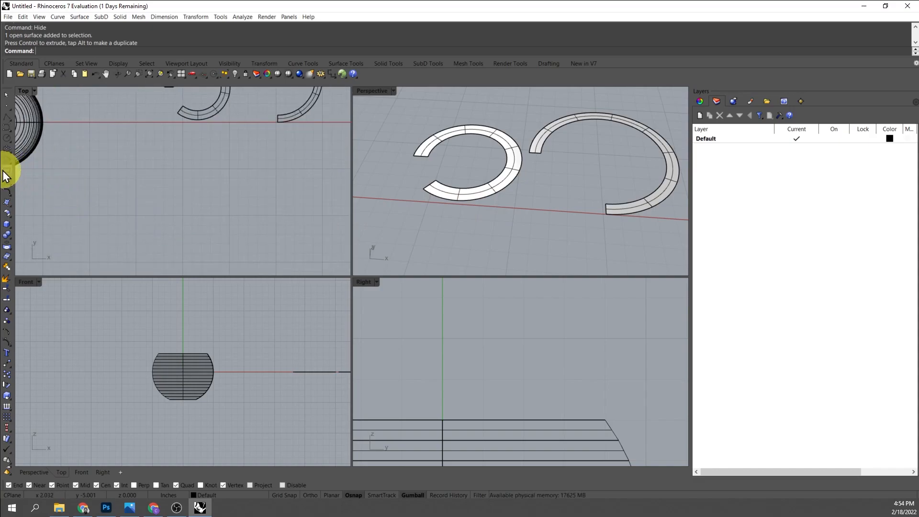
{"action": "scroll", "coordinate": [72, 163], "scroll_direction": "up", "scroll_amount": 2}
{"action": "scroll", "coordinate": [135, 228], "scroll_direction": "down", "scroll_amount": 4}
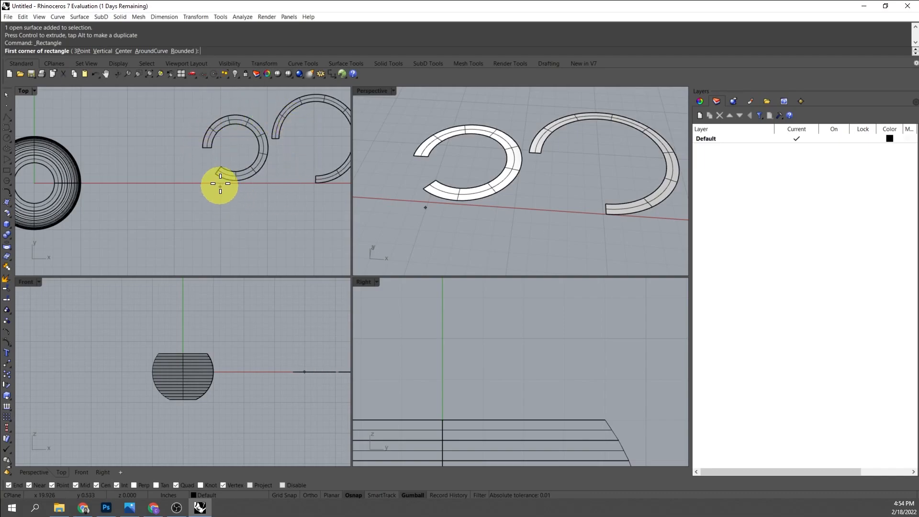
{"action": "right_click_drag", "start_coordinate": [266, 228], "coordinate": [206, 220]}
{"action": "left_click", "coordinate": [111, 228]}
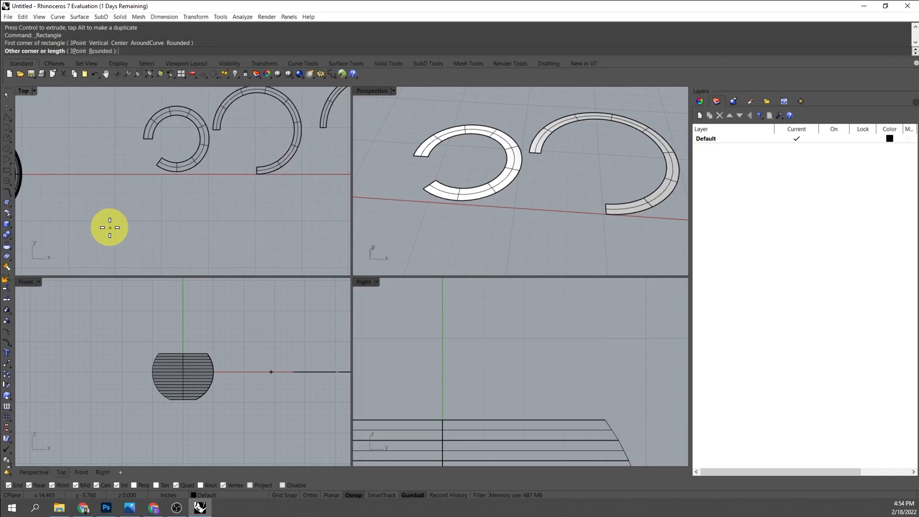
{"action": "type", "text": "10"}
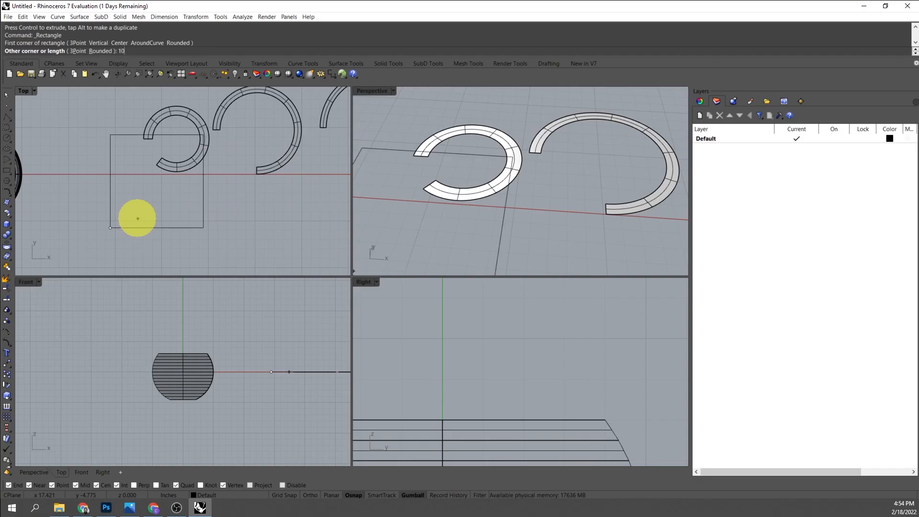
{"action": "key", "text": "Return"}
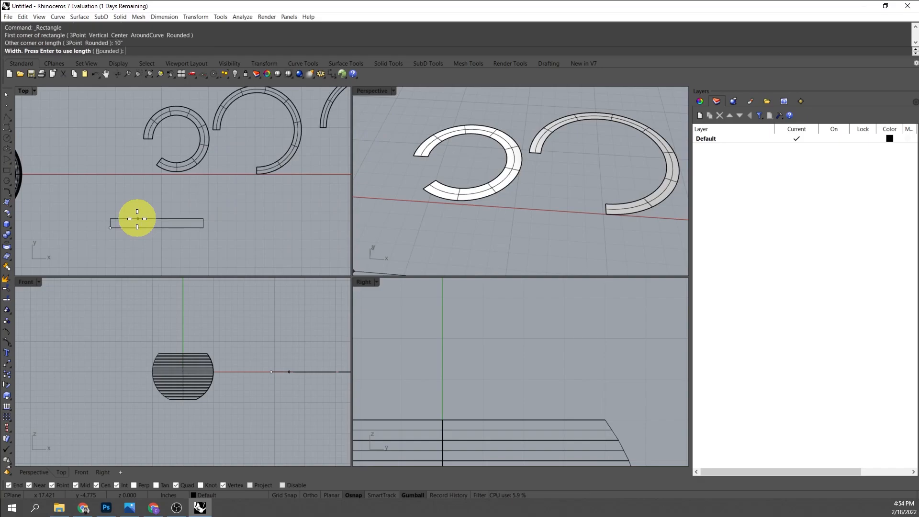
{"action": "type", "text": ".5"}
{"action": "key", "text": "Return"}
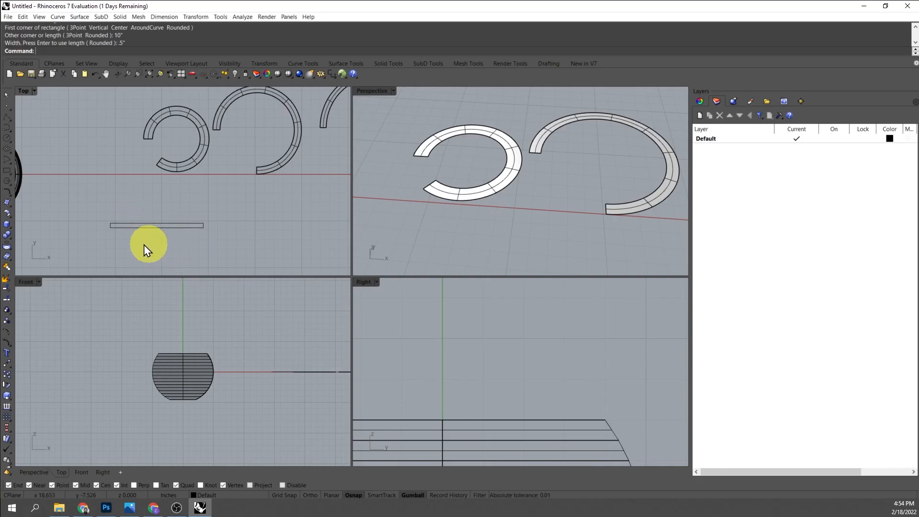
- Examine the thin rectangle and compare it with the unrolled strips in the Top view
{"action": "scroll", "coordinate": [152, 247], "scroll_direction": "up", "scroll_amount": 4}
{"action": "scroll", "coordinate": [180, 232], "scroll_direction": "down", "scroll_amount": 1}
{"action": "right_click_drag", "start_coordinate": [180, 232], "coordinate": [140, 256]}
{"action": "scroll", "coordinate": [165, 229], "scroll_direction": "up", "scroll_amount": 6}
{"action": "scroll", "coordinate": [163, 229], "scroll_direction": "down", "scroll_amount": 8}
{"action": "scroll", "coordinate": [153, 244], "scroll_direction": "down", "scroll_amount": 5}
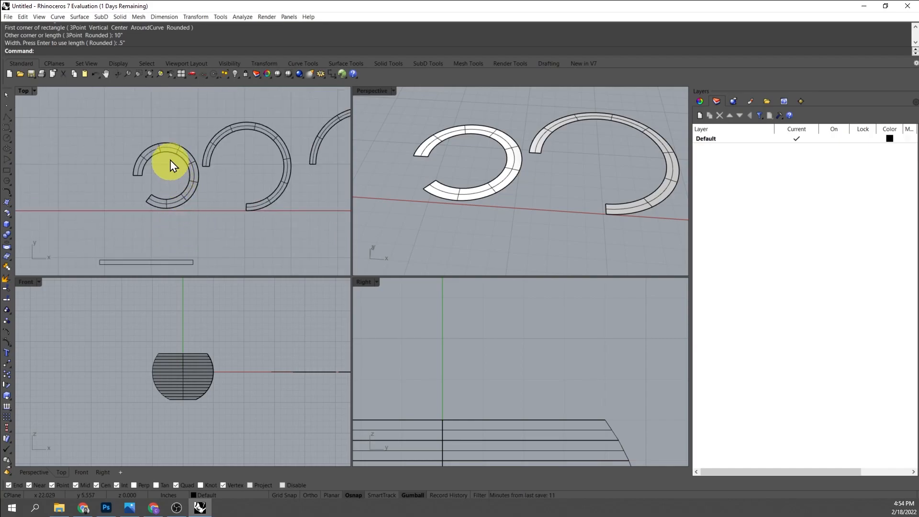
{"action": "scroll", "coordinate": [148, 148], "scroll_direction": "up", "scroll_amount": 6}
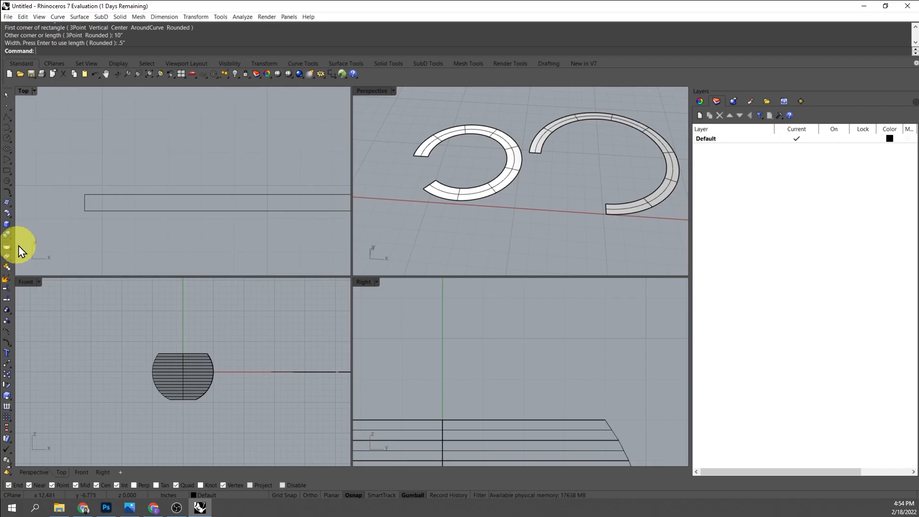
- Draw a small rectangle 0.5" long and 1/4" wide just above the thin rectangle's left end in the Top view
{"action": "left_click", "coordinate": [8, 176]}
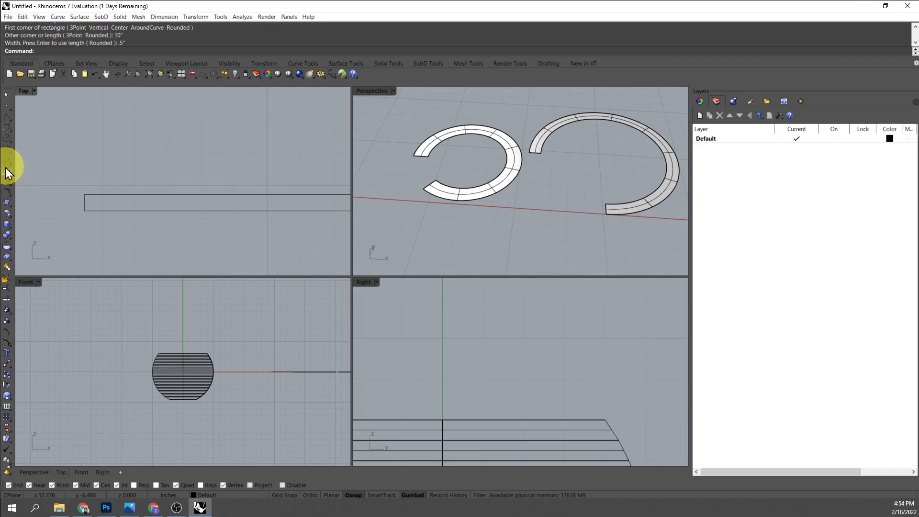
{"action": "scroll", "coordinate": [82, 180], "scroll_direction": "up", "scroll_amount": 4}
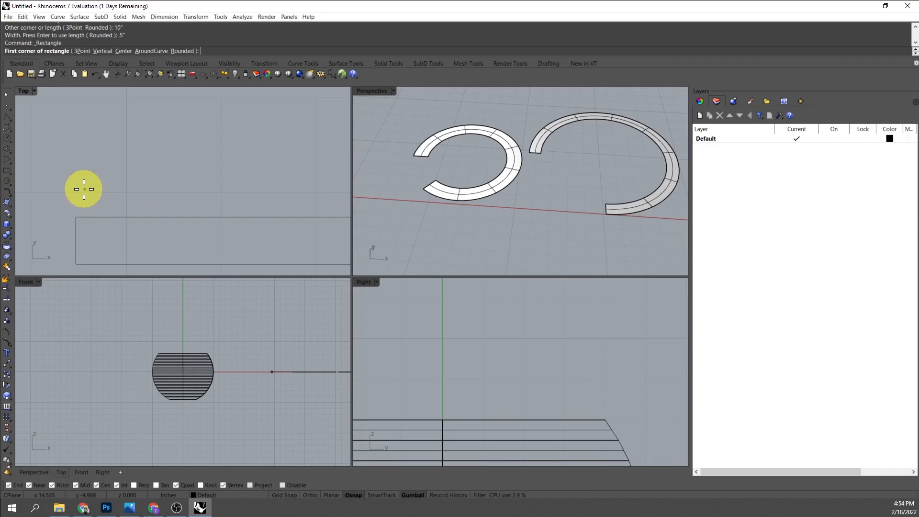
{"action": "left_click", "coordinate": [101, 190]}
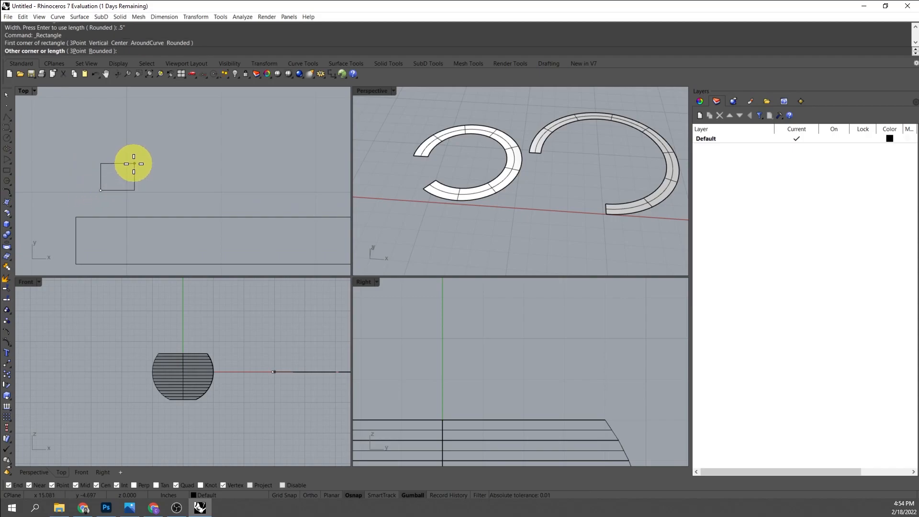
{"action": "type", "text": ".5"}
{"action": "key", "text": "Return"}
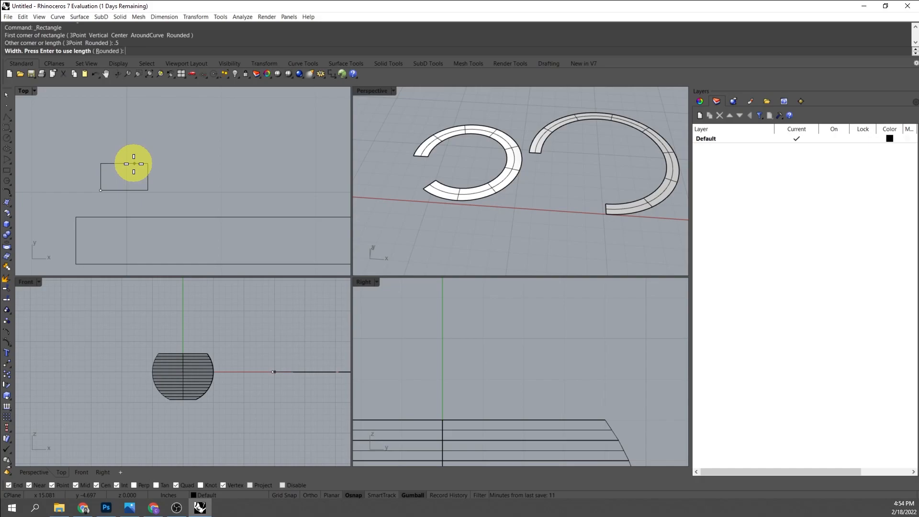
{"action": "type", "text": "1"}
{"action": "key", "text": "BackSpace"}
{"action": "type", "text": "1/4\""}
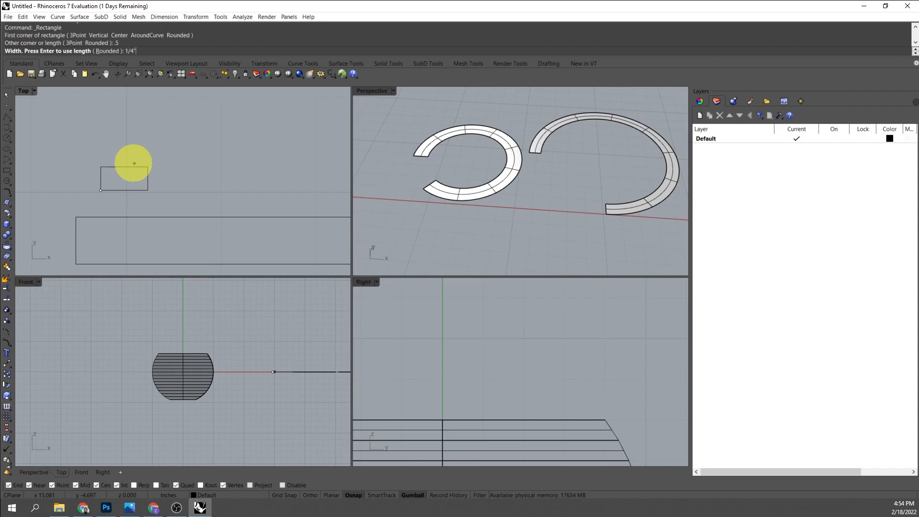
{"action": "key", "text": "Return"}
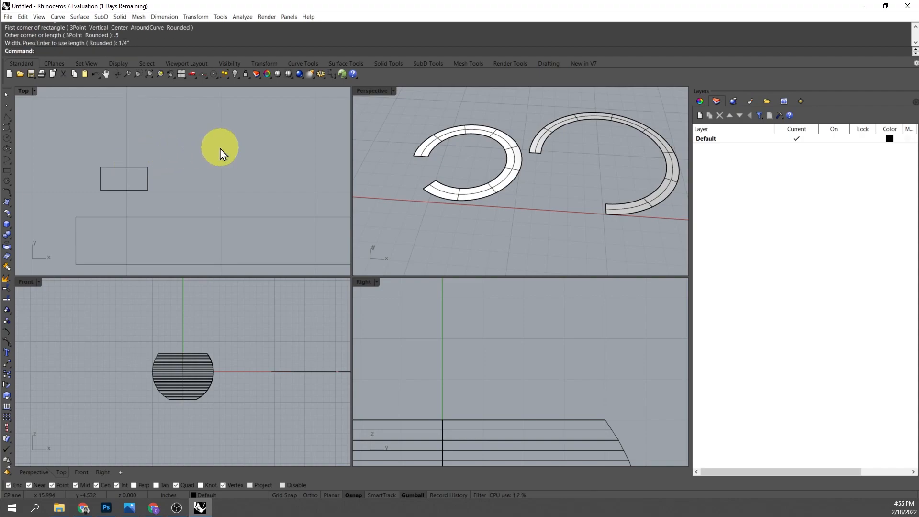
- Place point objects at the midpoint and the right end of the small rectangle's lower edge
{"action": "left_click", "coordinate": [100, 183]}
{"action": "scroll", "coordinate": [101, 183], "scroll_direction": "down", "scroll_amount": 5}
{"action": "right_click_drag", "start_coordinate": [175, 164], "coordinate": [154, 174]}
{"action": "left_click", "coordinate": [138, 179]}
{"action": "scroll", "coordinate": [72, 188], "scroll_direction": "up", "scroll_amount": 14}
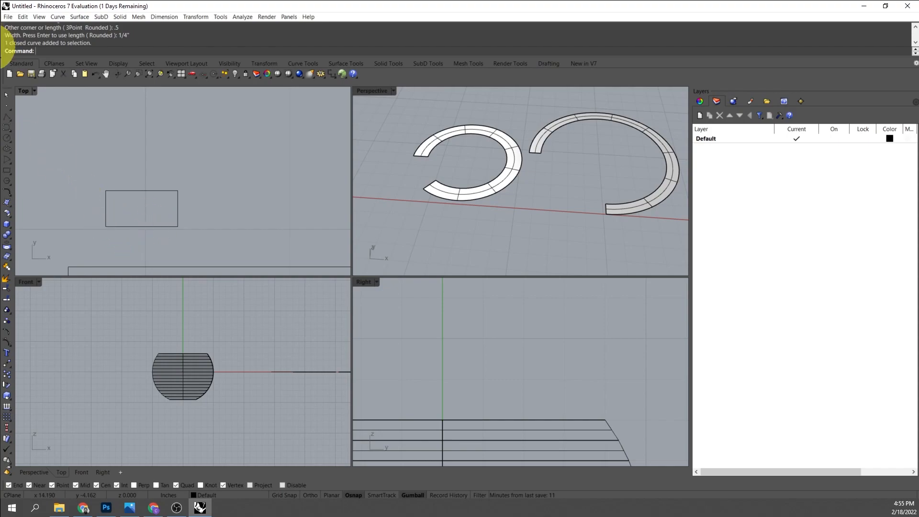
{"action": "left_click", "coordinate": [6, 106]}
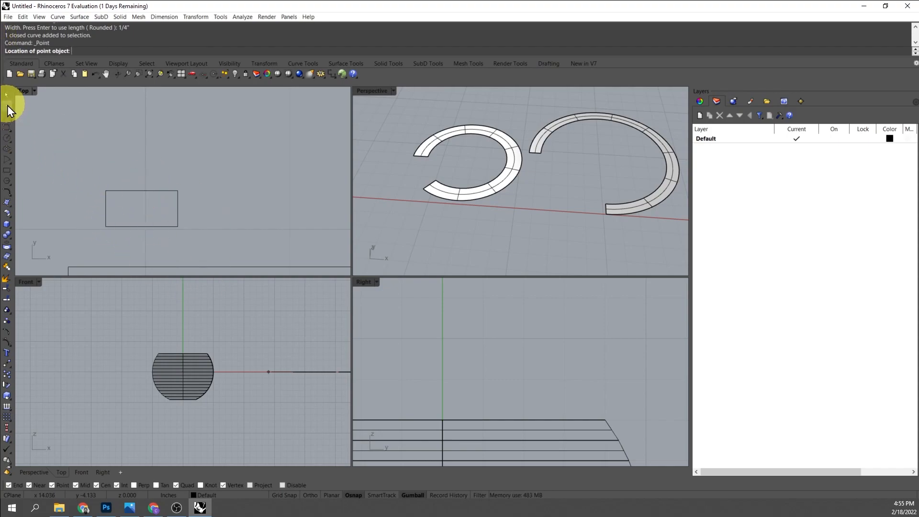
{"action": "left_click", "coordinate": [147, 226]}
{"action": "key", "text": "Return"}
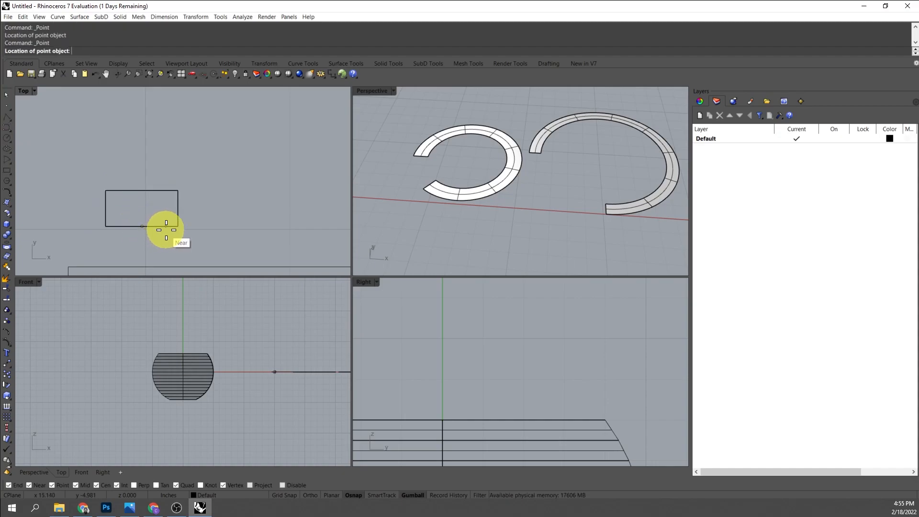
{"action": "left_click", "coordinate": [176, 223]}
{"action": "key", "text": "Return"}
{"action": "key", "text": "Escape"}
- Split the small rectangle at the two points and delete the right half of its lower edge
{"action": "left_click_drag", "start_coordinate": [150, 197], "coordinate": [148, 198]}
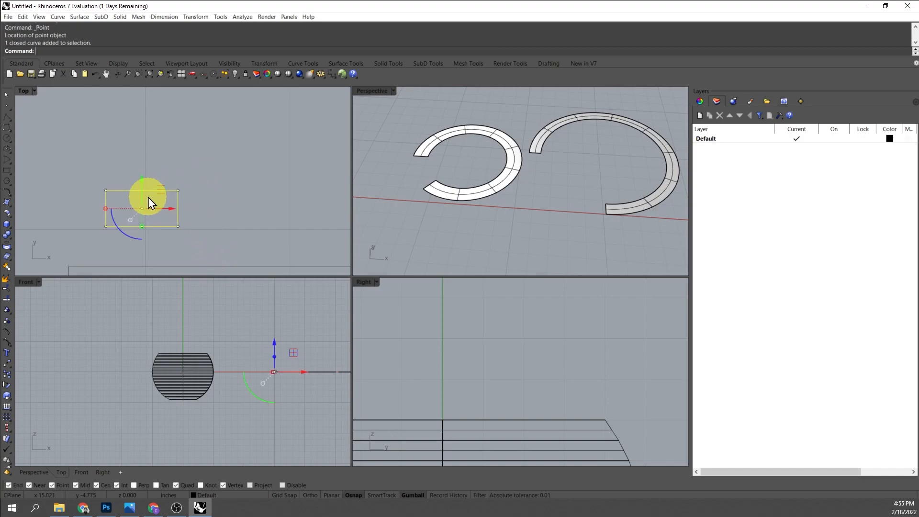
{"action": "type", "text": "Slide"}
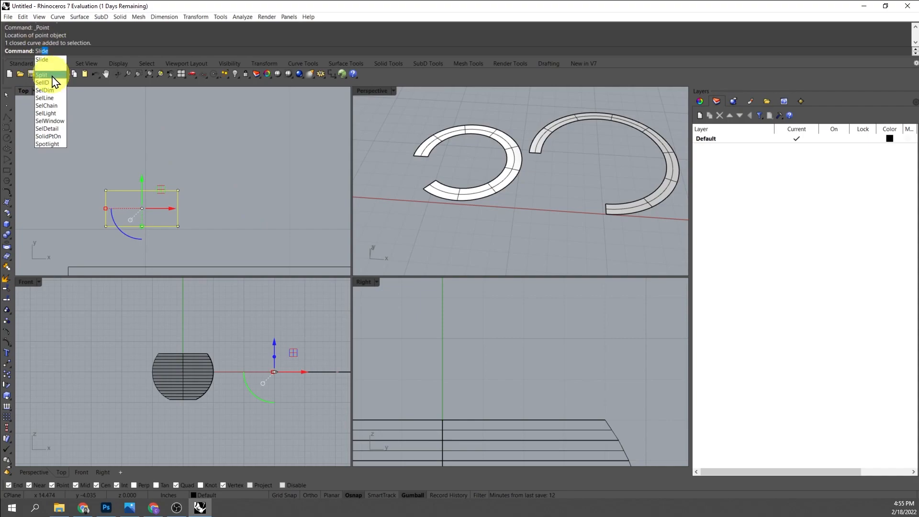
{"action": "left_click", "coordinate": [52, 75]}
{"action": "left_click_drag", "start_coordinate": [128, 215], "coordinate": [195, 243]}
{"action": "key", "text": "Return"}
{"action": "left_click", "coordinate": [215, 227]}
{"action": "left_click", "coordinate": [157, 230]}
{"action": "key", "text": "Delete"}
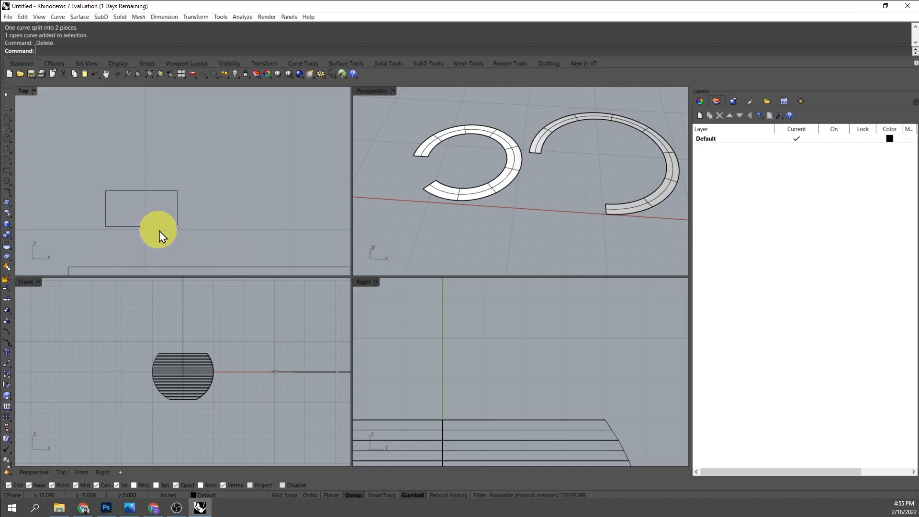
- Move the open tab outline upward, away from the two split points, and delete both points
{"action": "right_click_drag", "start_coordinate": [223, 240], "coordinate": [155, 170]}
{"action": "scroll", "coordinate": [161, 171], "scroll_direction": "down", "scroll_amount": 5}
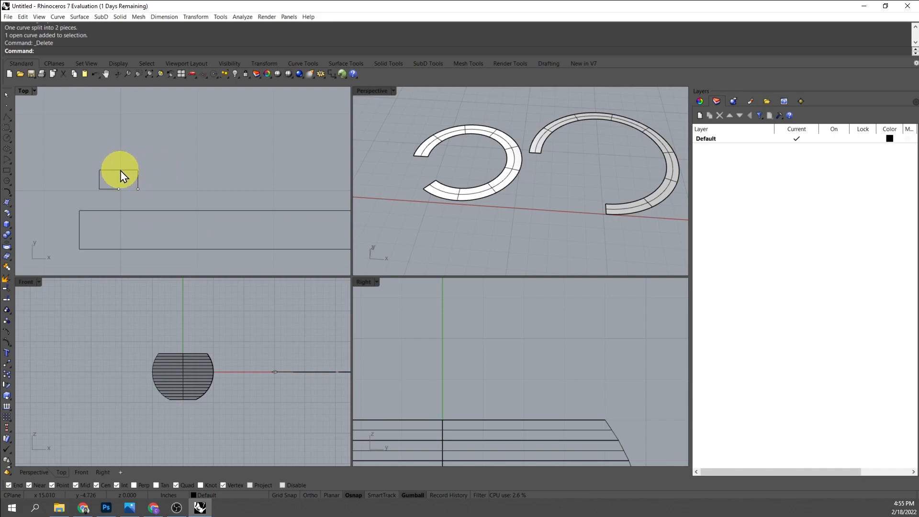
{"action": "left_click", "coordinate": [107, 172]}
{"action": "left_click_drag", "start_coordinate": [111, 168], "coordinate": [120, 138]}
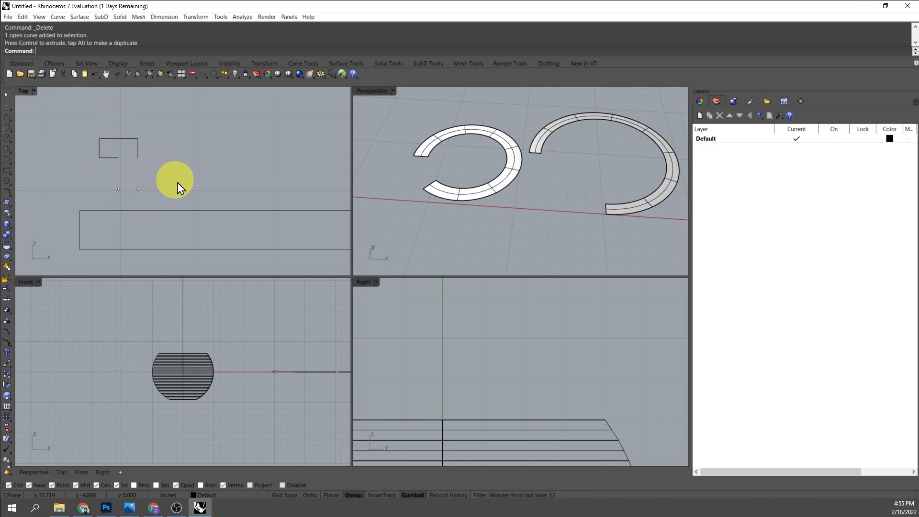
{"action": "left_click_drag", "start_coordinate": [93, 201], "coordinate": [93, 200]}
{"action": "key", "text": "Delete"}
{"action": "scroll", "coordinate": [99, 186], "scroll_direction": "up", "scroll_amount": 2}
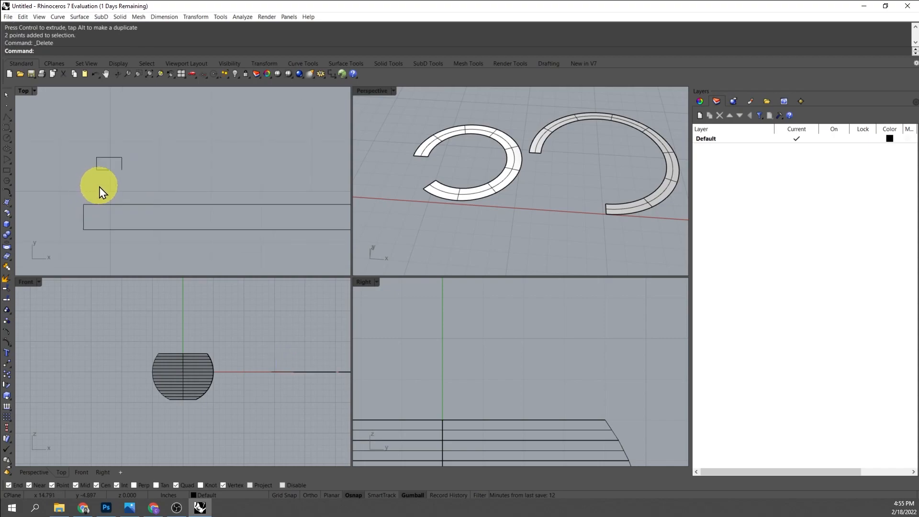
- Duplicate the open tab outline straight down along the Y axis to a spot below the thin rectangle
{"action": "right_click_drag", "start_coordinate": [130, 206], "coordinate": [162, 202]}
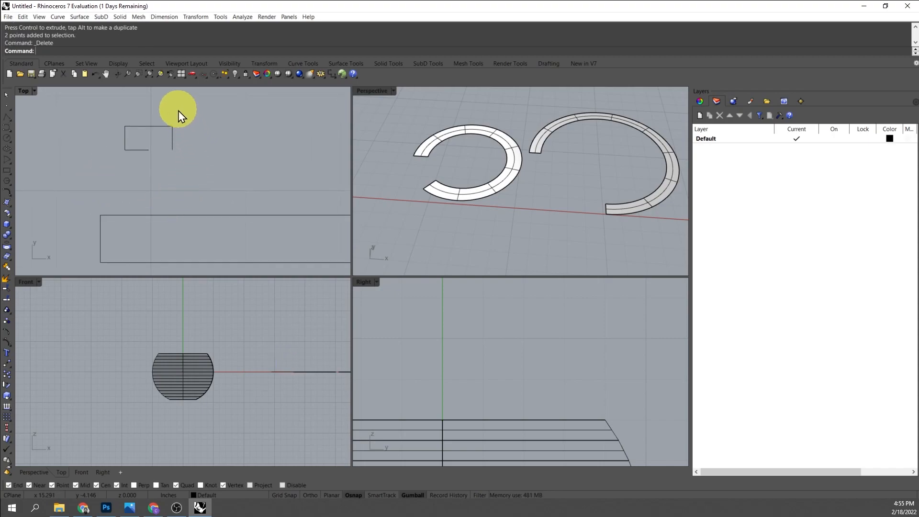
{"action": "left_click_drag", "start_coordinate": [99, 162], "coordinate": [99, 163]}
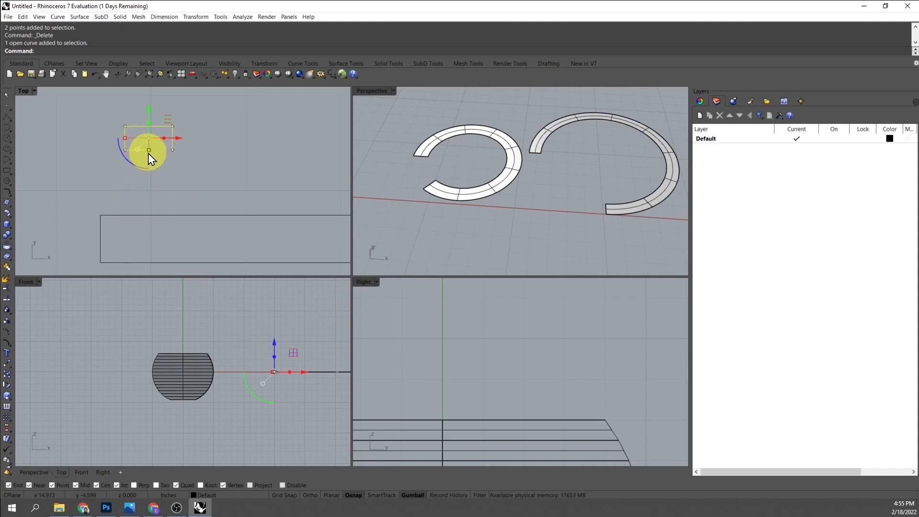
{"action": "right_click_drag", "start_coordinate": [153, 194], "coordinate": [143, 149]}
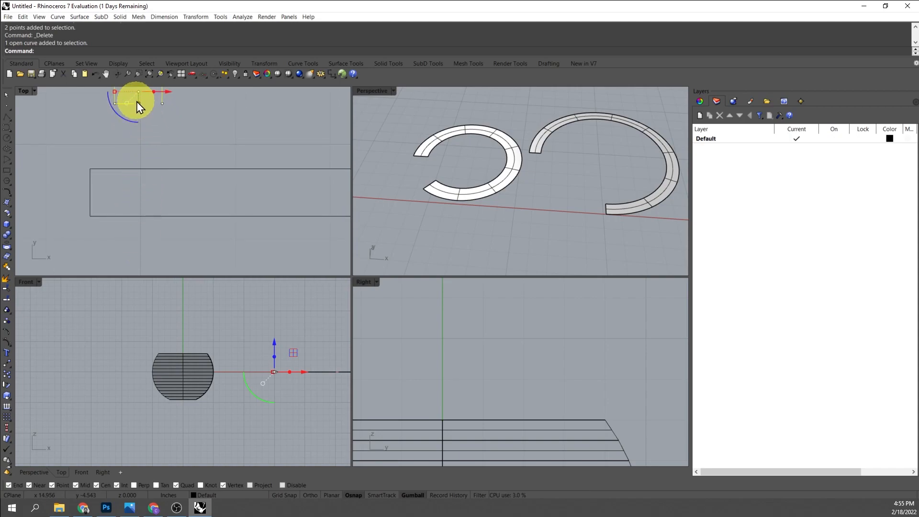
{"action": "right_click_drag", "start_coordinate": [138, 242], "coordinate": [138, 224]}
{"action": "scroll", "coordinate": [138, 222], "scroll_direction": "down", "scroll_amount": 6}
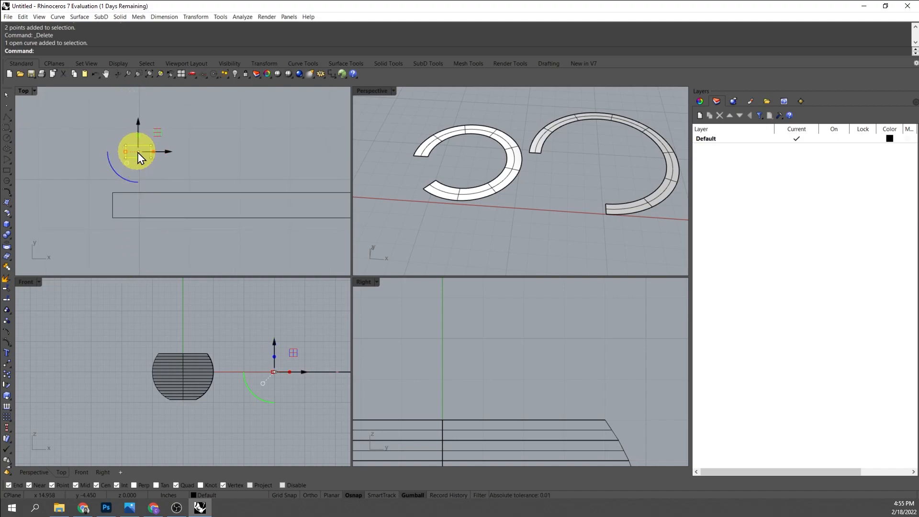
{"action": "scroll", "coordinate": [154, 175], "scroll_direction": "up", "scroll_amount": 2}
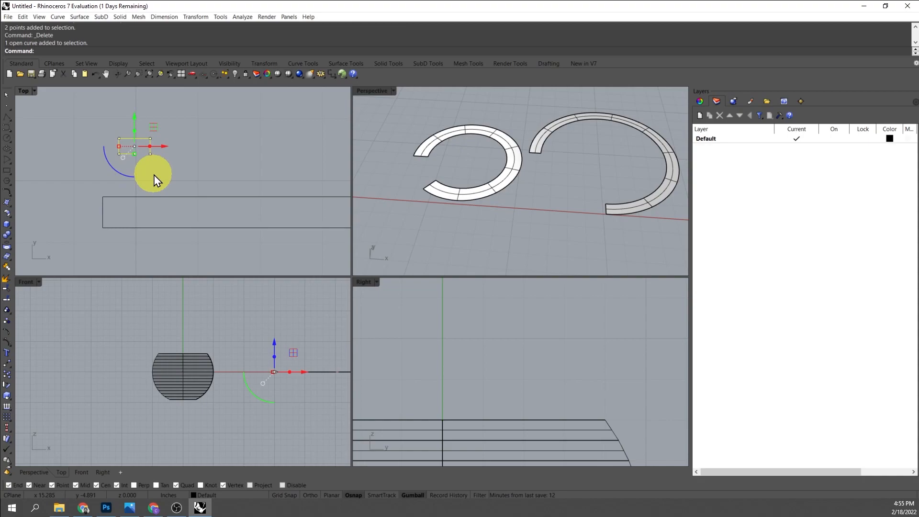
{"action": "left_click_drag", "start_coordinate": [128, 110], "coordinate": [114, 192]}
{"action": "left_click_drag", "start_coordinate": [118, 116], "coordinate": [124, 199]}
{"action": "key", "text": "ctrl+z"}
{"action": "left_click", "coordinate": [157, 165]}
{"action": "left_click_drag", "start_coordinate": [180, 168], "coordinate": [153, 224]}
{"action": "right_click_drag", "start_coordinate": [209, 179], "coordinate": [202, 149]}
{"action": "key", "text": "Escape"}
{"action": "key", "text": "Escape"}
{"action": "left_click_drag", "start_coordinate": [190, 262], "coordinate": [47, 221]}
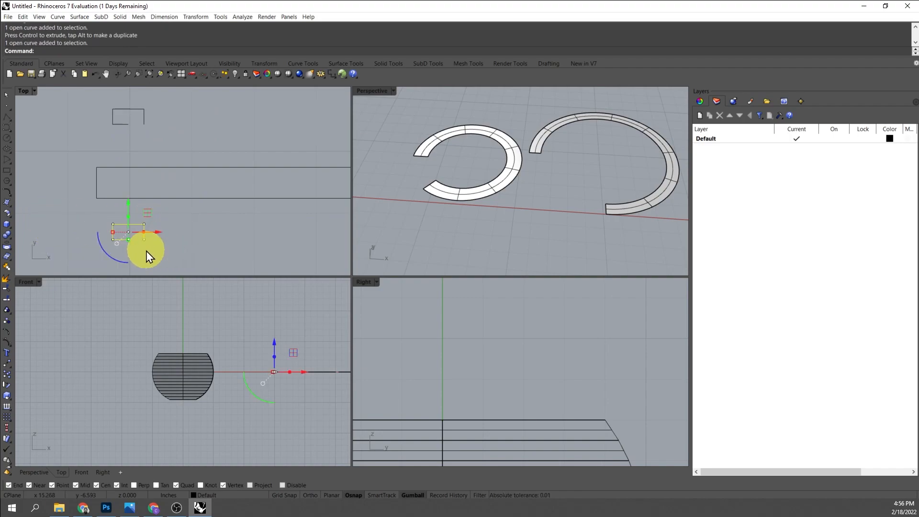
- Mirror the lower tab copy across a horizontal line through its open edge and delete the unmirrored original
{"action": "type", "text": "MI"}
{"action": "key", "text": "Return"}
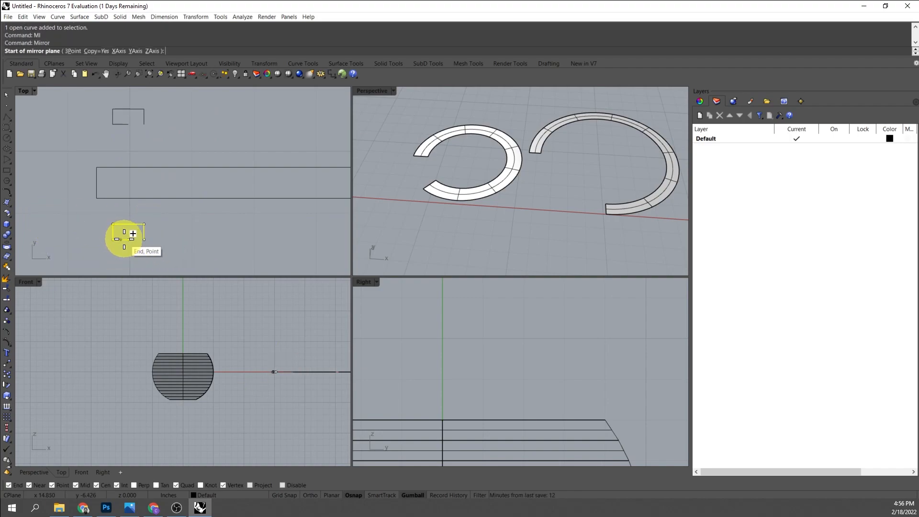
{"action": "left_click", "coordinate": [134, 235]}
{"action": "key", "text": "shift"}
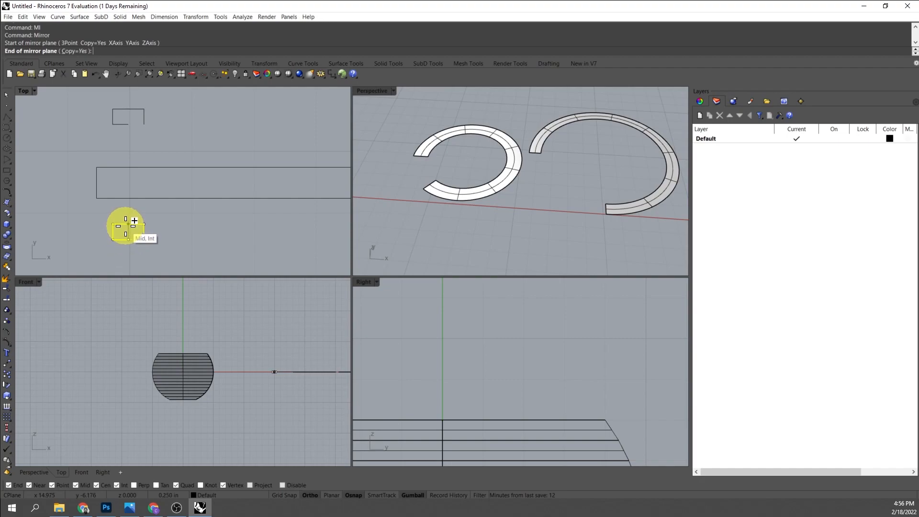
{"action": "left_click", "coordinate": [76, 210]}
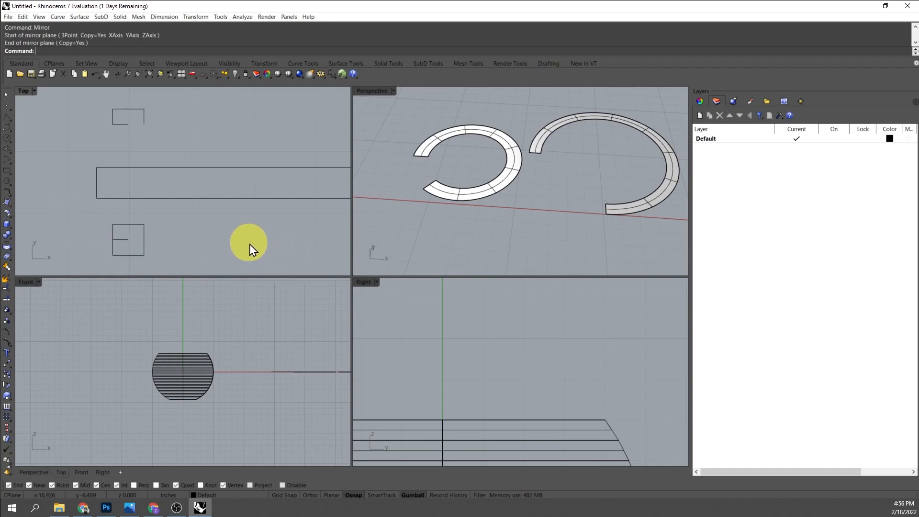
{"action": "left_click", "coordinate": [146, 228]}
{"action": "key", "text": "Delete"}
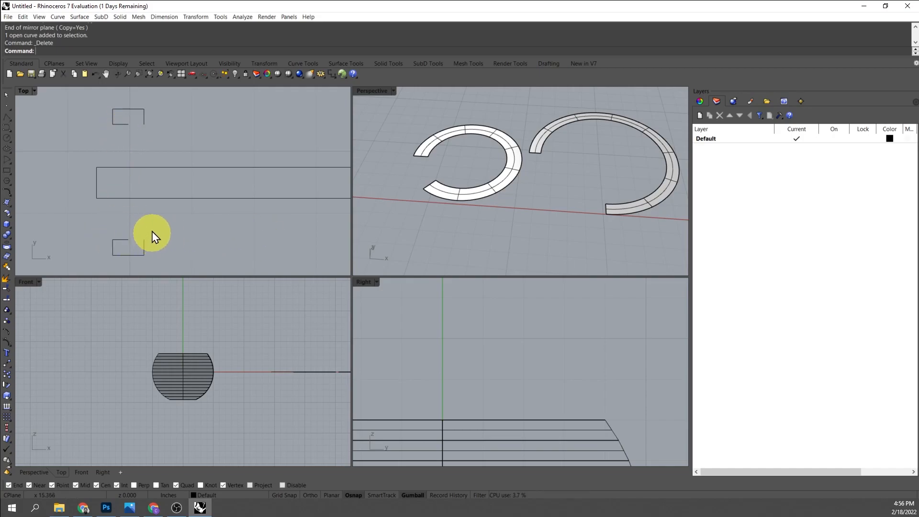
- Mirror the lower tab outline left to right across its vertical centre line and delete the unmirrored original
{"action": "left_click_drag", "start_coordinate": [151, 234], "coordinate": [108, 252]}
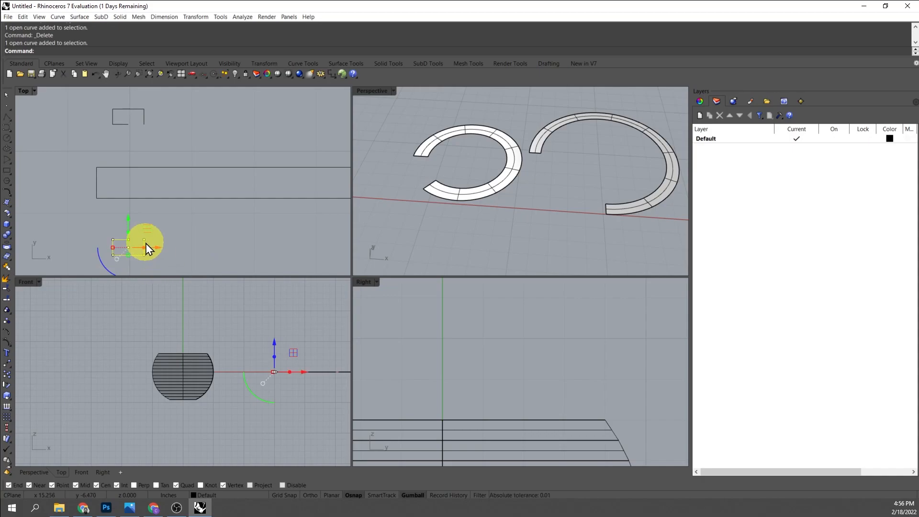
{"action": "type", "text": "mi"}
{"action": "key", "text": "Return"}
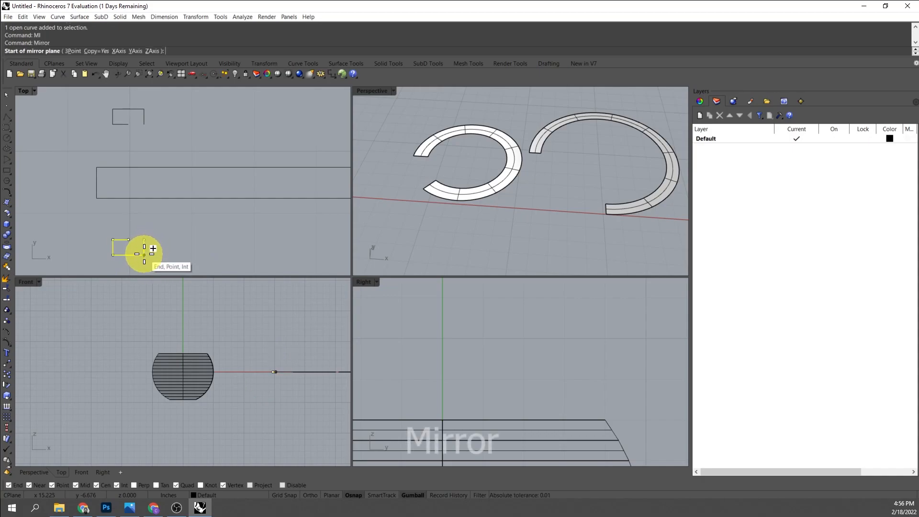
{"action": "left_click", "coordinate": [129, 253]}
{"action": "left_click", "coordinate": [134, 206], "text": "shift"}
{"action": "left_click", "coordinate": [195, 240]}
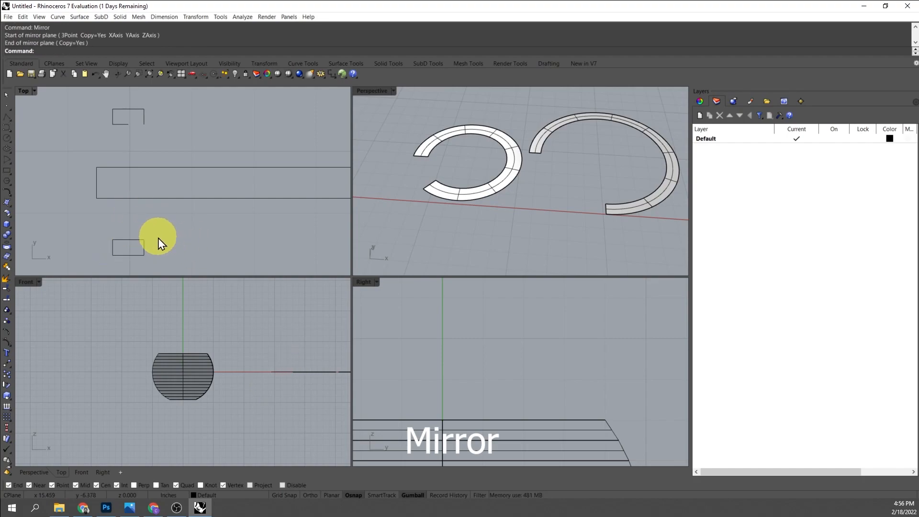
{"action": "left_click", "coordinate": [122, 239]}
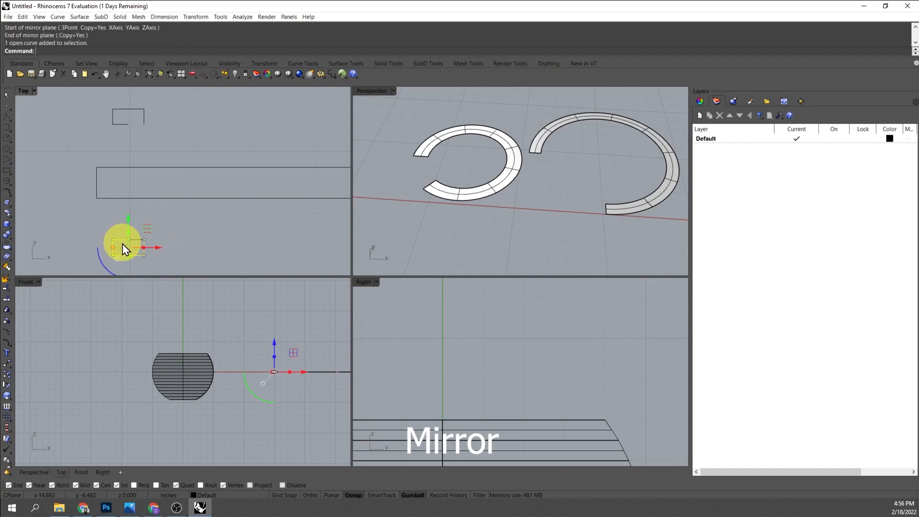
{"action": "key", "text": "Delete"}
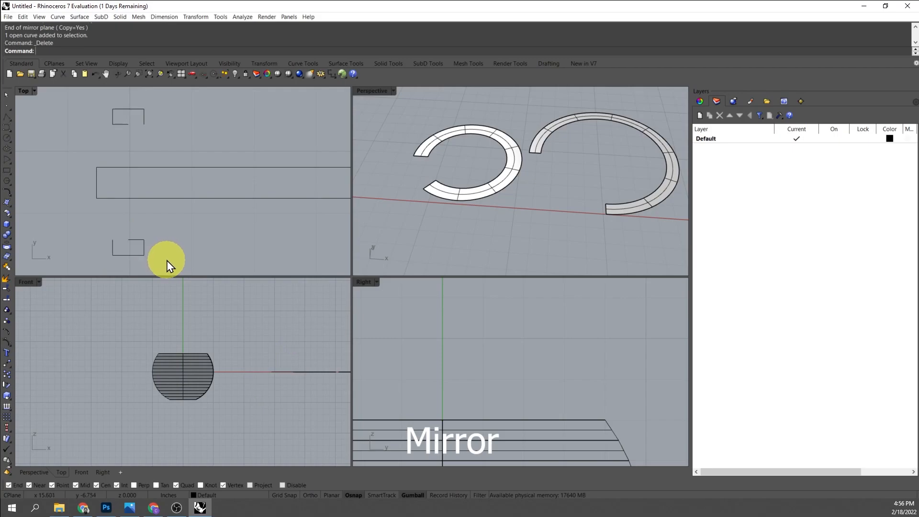
- Move the upper tab down and the lower tab up along the Y axis, close to the thin rectangle's long edges
{"action": "right_click_drag", "start_coordinate": [140, 220], "coordinate": [143, 202]}
{"action": "right_click_drag", "start_coordinate": [162, 131], "coordinate": [171, 157]}
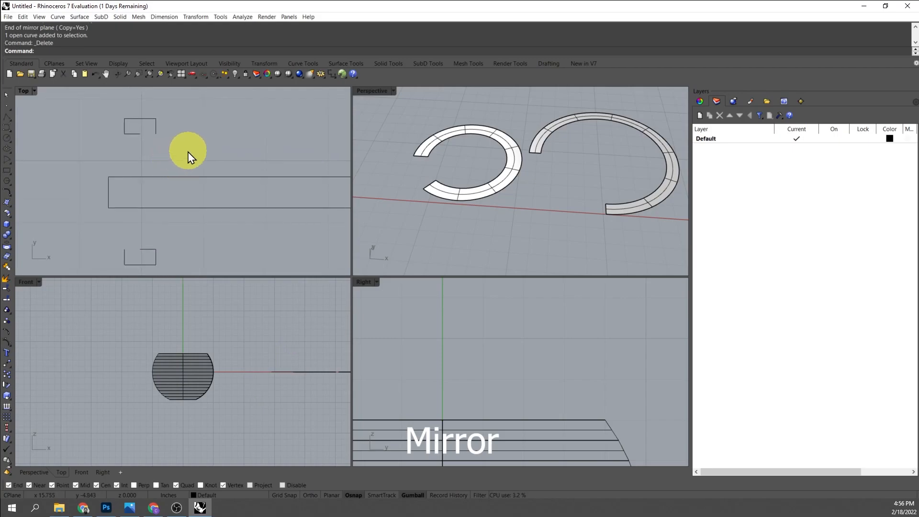
{"action": "left_click_drag", "start_coordinate": [178, 99], "coordinate": [103, 140]}
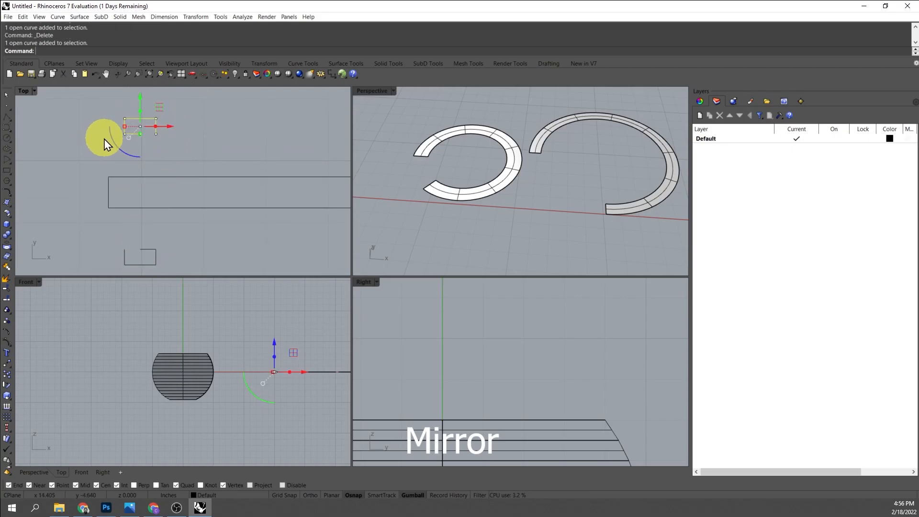
{"action": "left_click_drag", "start_coordinate": [140, 103], "coordinate": [136, 139]}
{"action": "left_click_drag", "start_coordinate": [182, 248], "coordinate": [118, 281]}
{"action": "left_click_drag", "start_coordinate": [140, 237], "coordinate": [138, 207]}
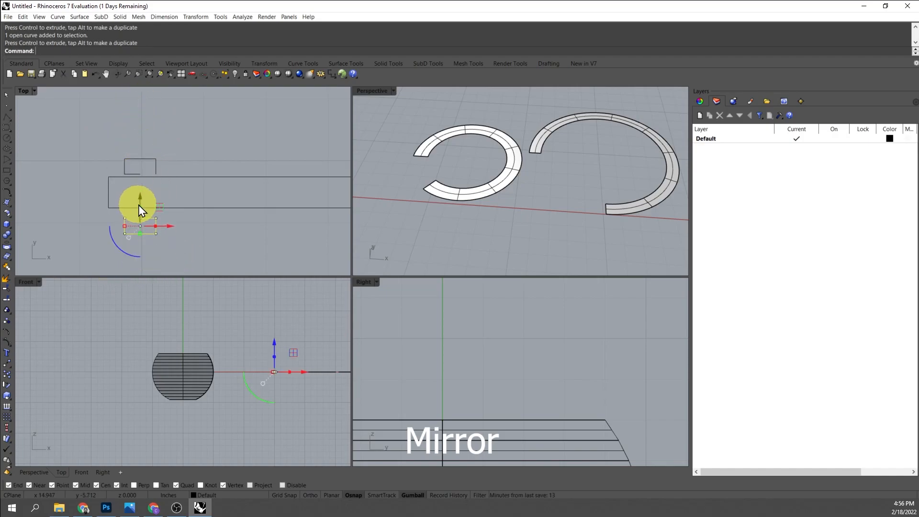
- Align the left sides of both open tab outlines with the left end of the thin rectangle
{"action": "left_click", "coordinate": [191, 156]}
{"action": "scroll", "coordinate": [150, 123], "scroll_direction": "up", "scroll_amount": 2}
{"action": "right_click_drag", "start_coordinate": [231, 232], "coordinate": [167, 216]}
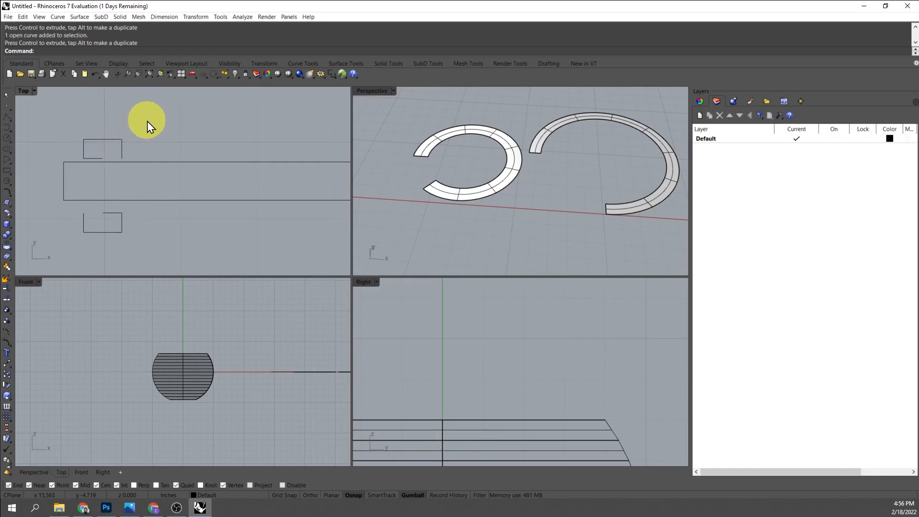
{"action": "left_click_drag", "start_coordinate": [75, 140], "coordinate": [66, 148]}
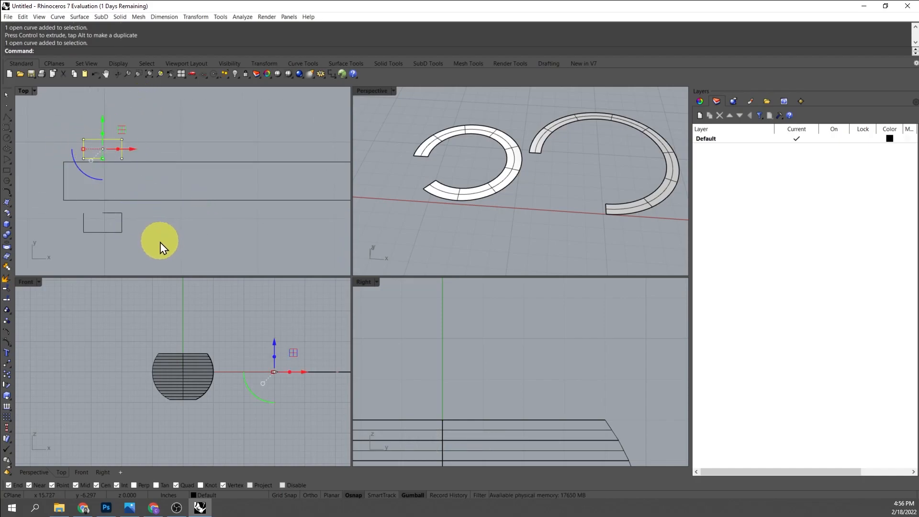
{"action": "left_click_drag", "start_coordinate": [163, 238], "coordinate": [65, 218], "text": "shift"}
{"action": "type", "text": "Align"}
{"action": "key", "text": "Return"}
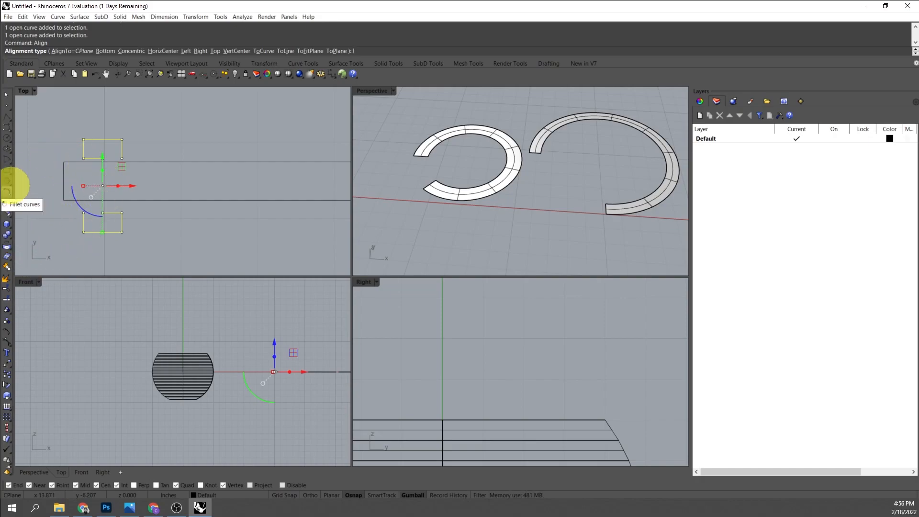
{"action": "type", "text": "l"}
{"action": "key", "text": "Return"}
{"action": "left_click", "coordinate": [58, 163]}
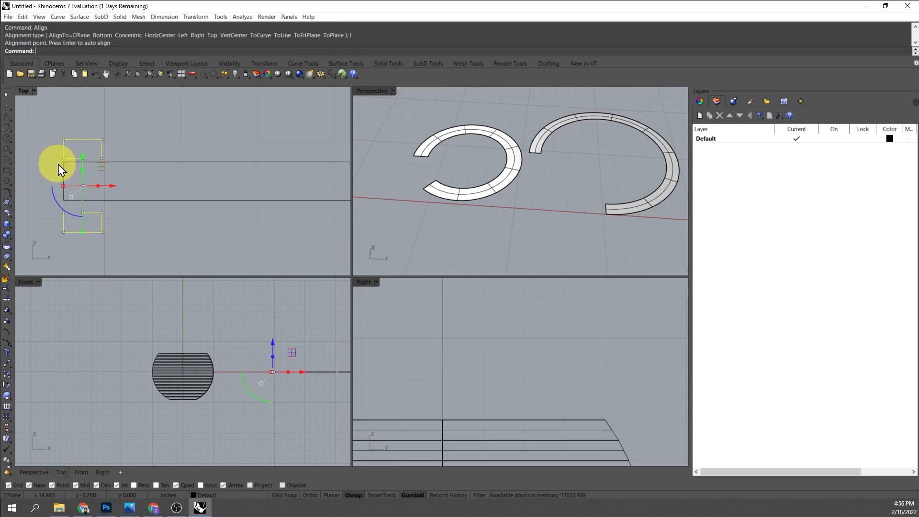
{"action": "left_click", "coordinate": [150, 242]}
- Align the bottom of the upper tab outline with the thin rectangle's upper long edge
{"action": "right_click_drag", "start_coordinate": [70, 164], "coordinate": [88, 167]}
{"action": "scroll", "coordinate": [106, 136], "scroll_direction": "up", "scroll_amount": 3}
{"action": "left_click", "coordinate": [111, 146]}
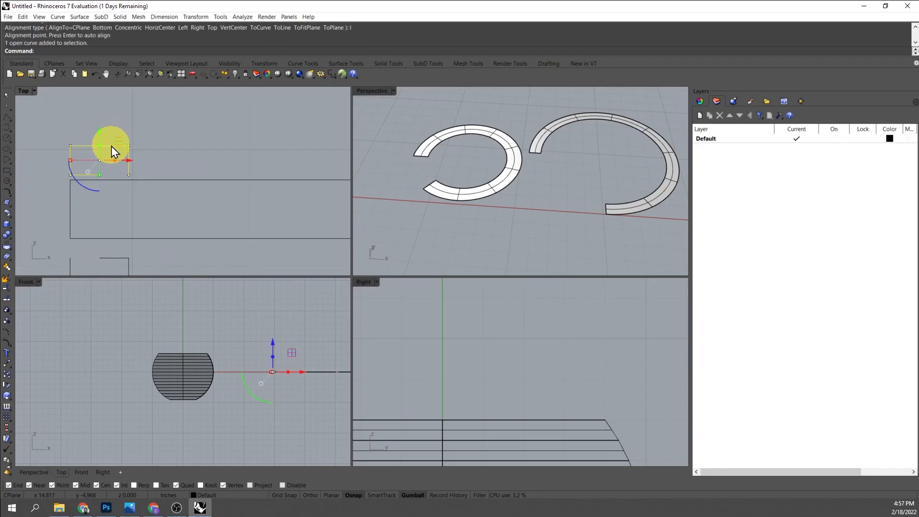
{"action": "type", "text": "a"}
{"action": "key", "text": "Return"}
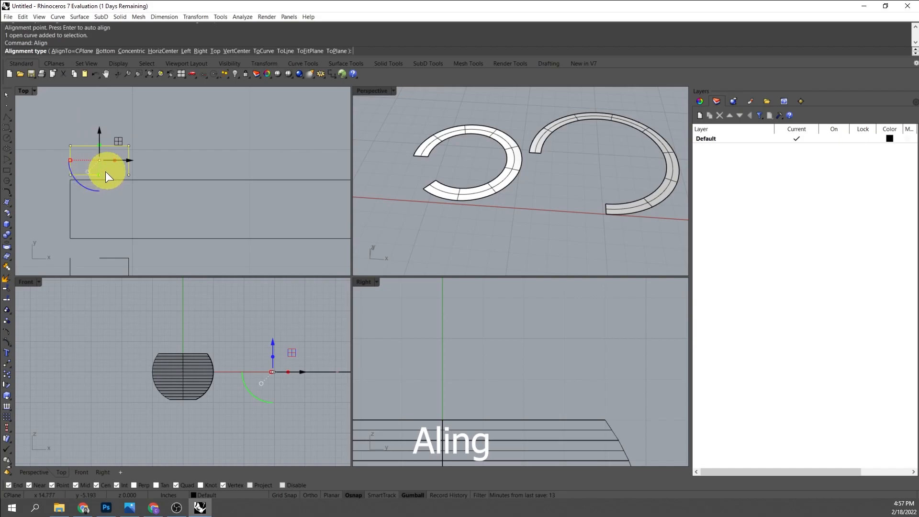
{"action": "type", "text": "b"}
{"action": "key", "text": "Return"}
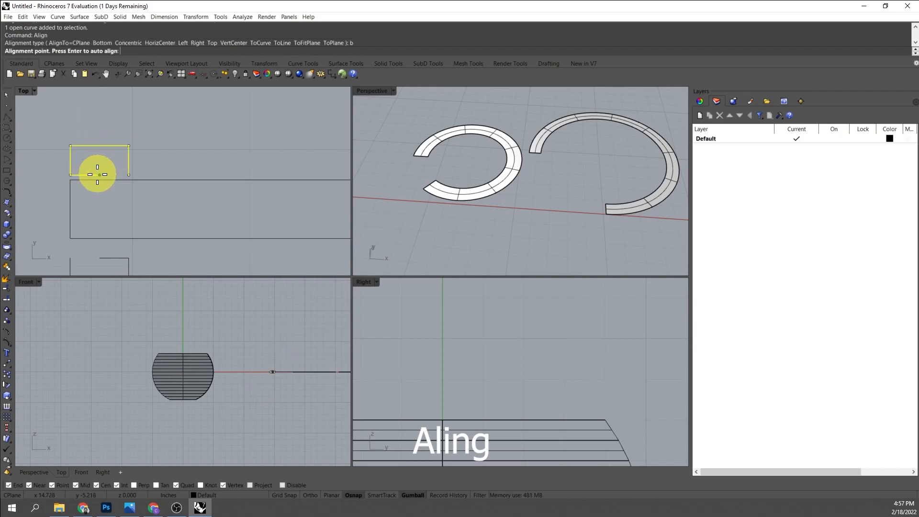
{"action": "left_click", "coordinate": [67, 181]}
- Align the top of the lower tab outline with the thin rectangle's lower long edge
{"action": "right_click_drag", "start_coordinate": [122, 215], "coordinate": [117, 169]}
{"action": "left_click", "coordinate": [145, 216]}
{"action": "left_click", "coordinate": [123, 214]}
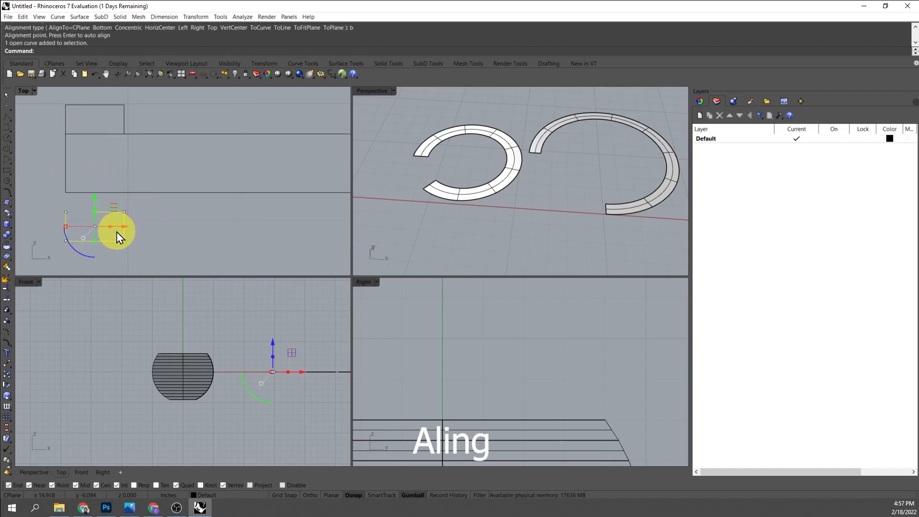
{"action": "right_click", "coordinate": [115, 232]}
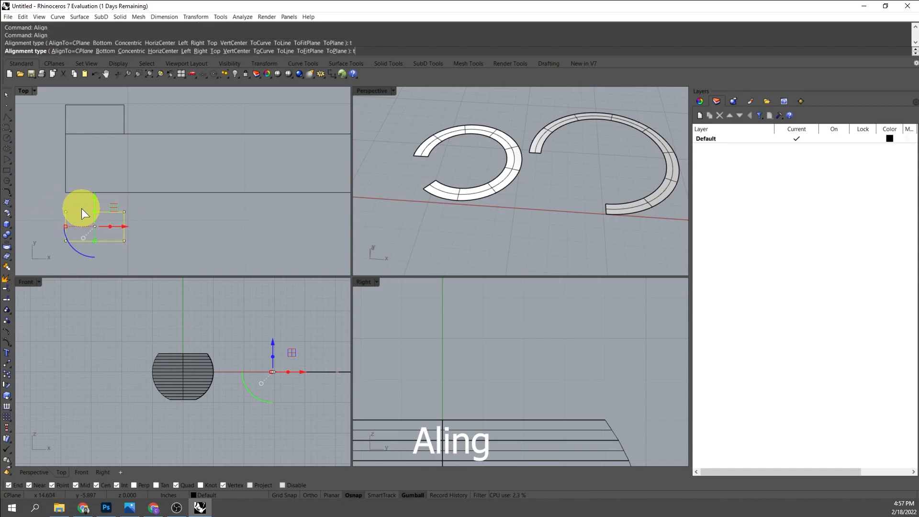
{"action": "type", "text": "t"}
{"action": "key", "text": "Return"}
{"action": "left_click", "coordinate": [67, 192]}
{"action": "left_click", "coordinate": [235, 265]}
{"action": "right_click_drag", "start_coordinate": [135, 221], "coordinate": [131, 248]}
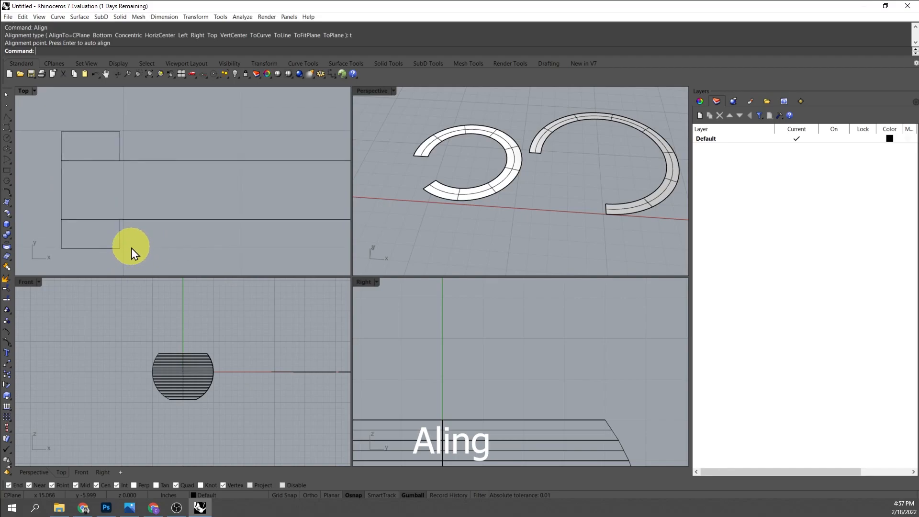
- Create a new layer, make it current and set its color to red
{"action": "left_click", "coordinate": [178, 162]}
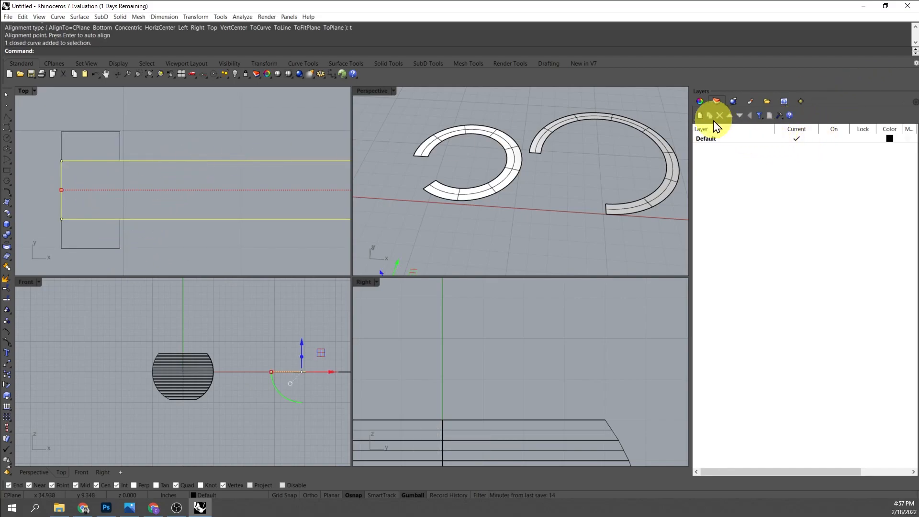
{"action": "left_click", "coordinate": [700, 116]}
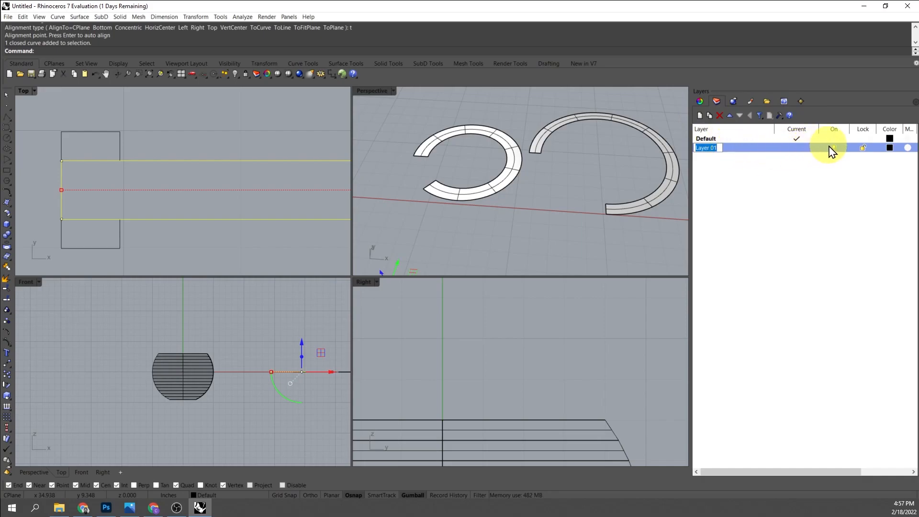
{"action": "left_click", "coordinate": [796, 148]}
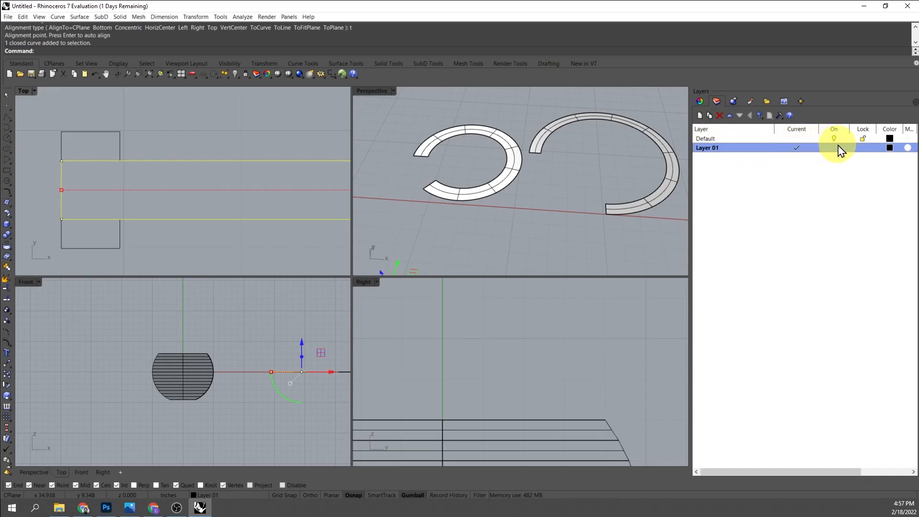
{"action": "left_click", "coordinate": [890, 147]}
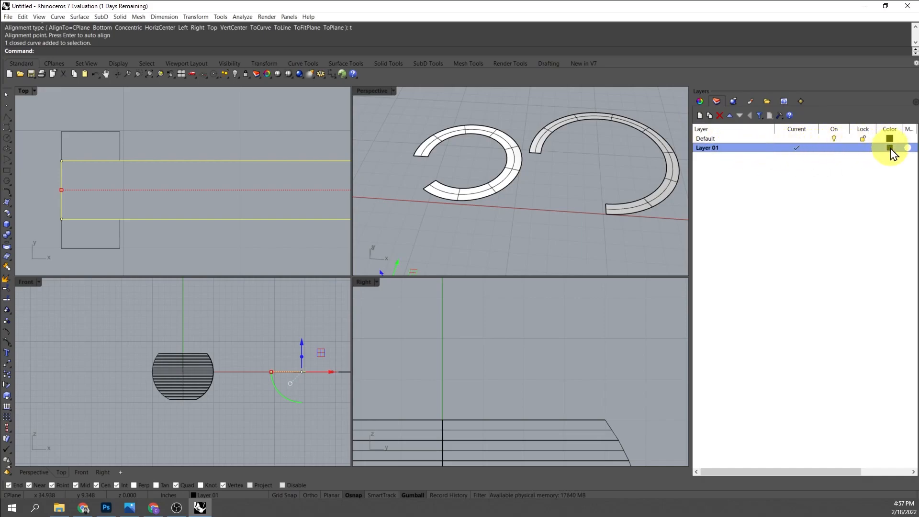
{"action": "left_click", "coordinate": [389, 168]}
{"action": "left_click", "coordinate": [526, 311]}
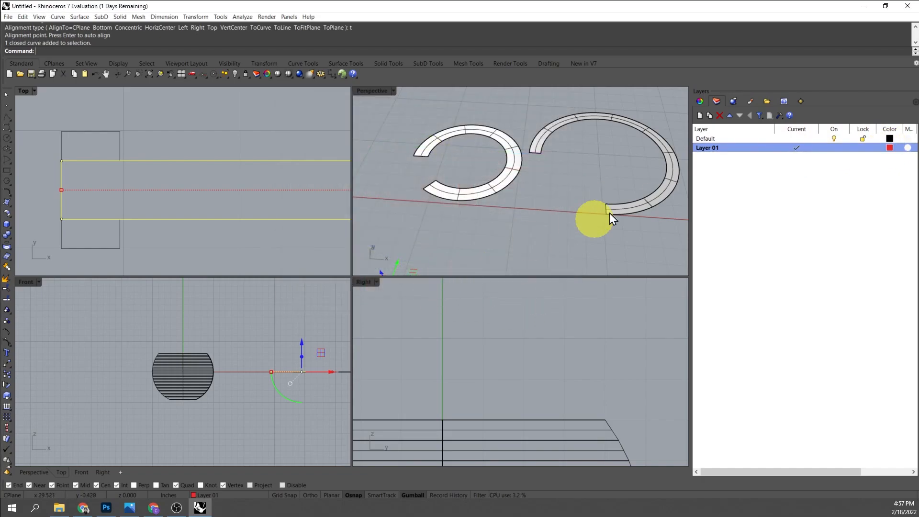
- Move the thin rectangle onto the new red layer
{"action": "right_click", "coordinate": [711, 149]}
{"action": "left_click", "coordinate": [751, 293]}
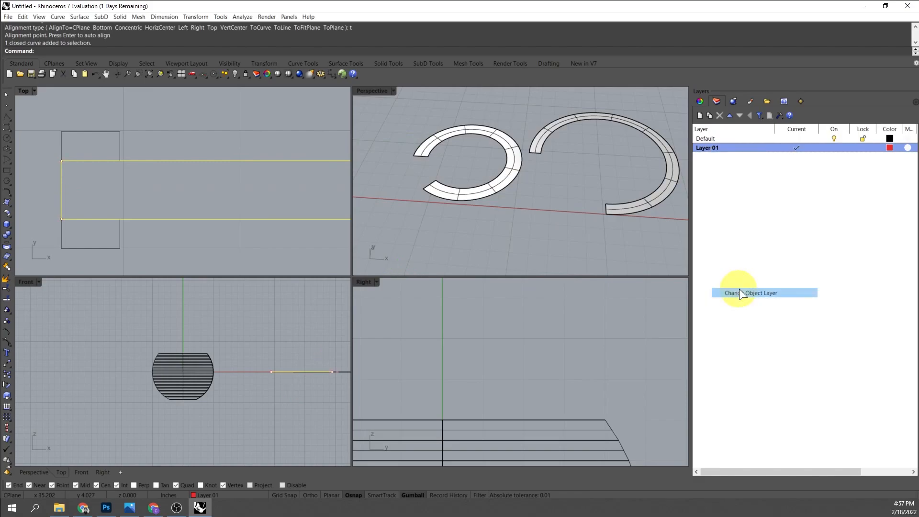
{"action": "left_click", "coordinate": [178, 191]}
{"action": "right_click_drag", "start_coordinate": [157, 169], "coordinate": [210, 182]}
{"action": "scroll", "coordinate": [211, 175], "scroll_direction": "down", "scroll_amount": 5}
{"action": "scroll", "coordinate": [220, 209], "scroll_direction": "up", "scroll_amount": 7}
{"action": "right_click_drag", "start_coordinate": [172, 147], "coordinate": [199, 195]}
{"action": "scroll", "coordinate": [200, 194], "scroll_direction": "down", "scroll_amount": 4}
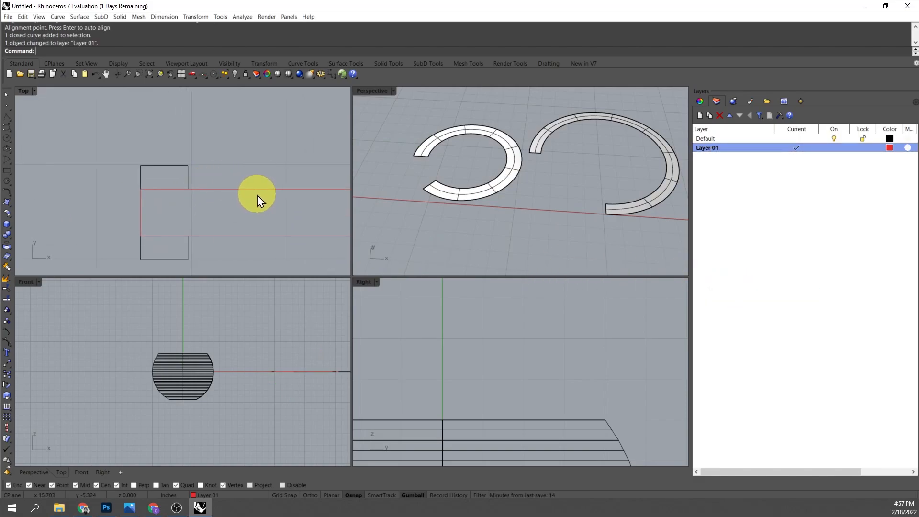
- Explode the thin rectangle into separate edge segments and check that each edge can be selected individually
{"action": "left_click", "coordinate": [263, 189]}
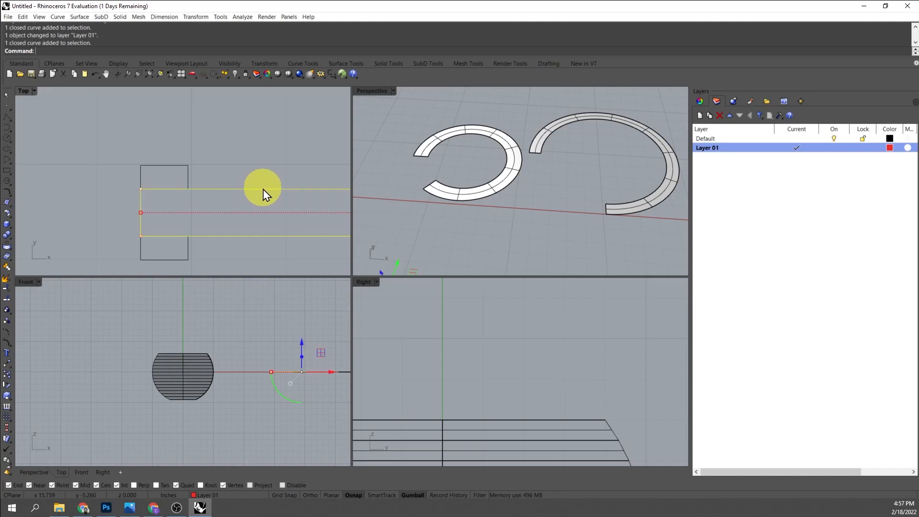
{"action": "key", "text": "Delete"}
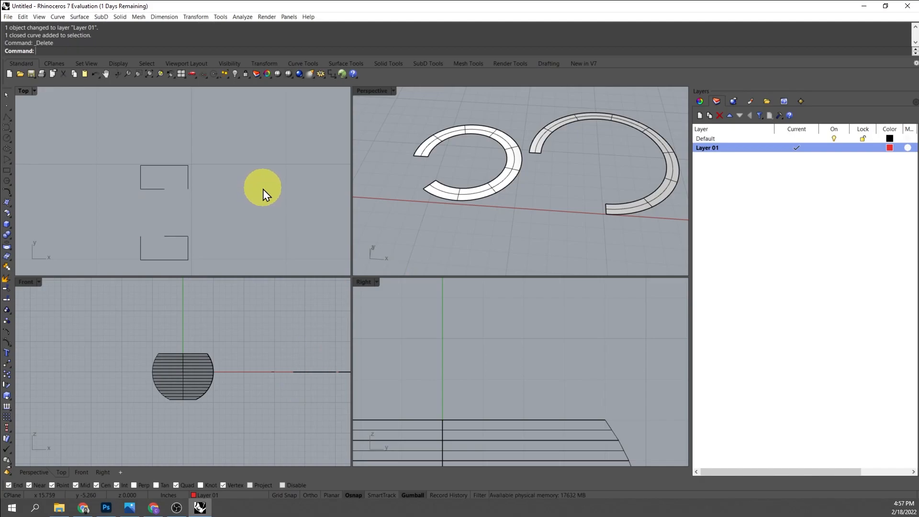
{"action": "key", "text": "ctrl+z"}
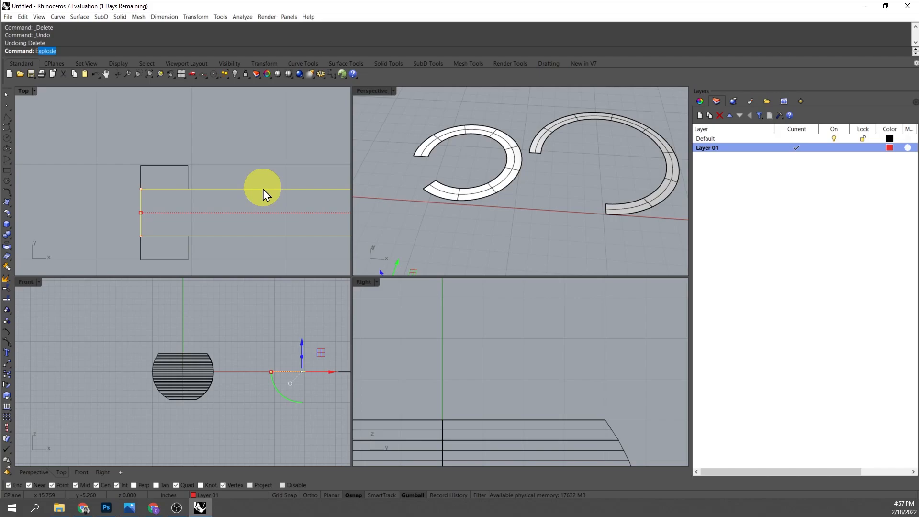
{"action": "key", "text": "Return"}
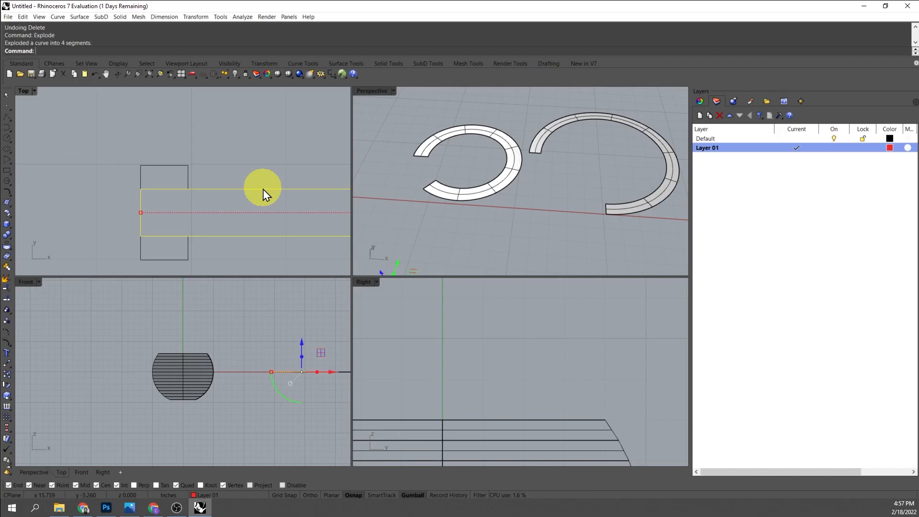
{"action": "left_click", "coordinate": [255, 171]}
{"action": "right_click_drag", "start_coordinate": [222, 182], "coordinate": [96, 200]}
{"action": "right_click_drag", "start_coordinate": [126, 169], "coordinate": [171, 155]}
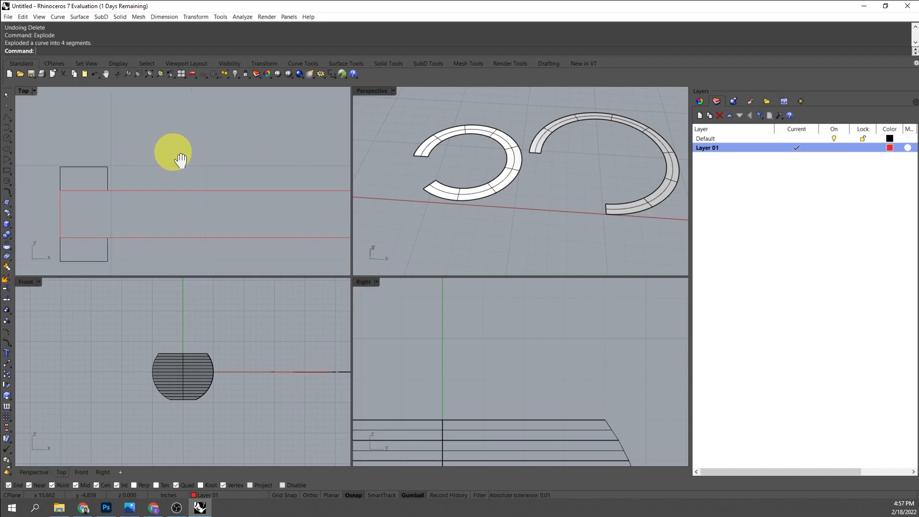
{"action": "left_click", "coordinate": [144, 192]}
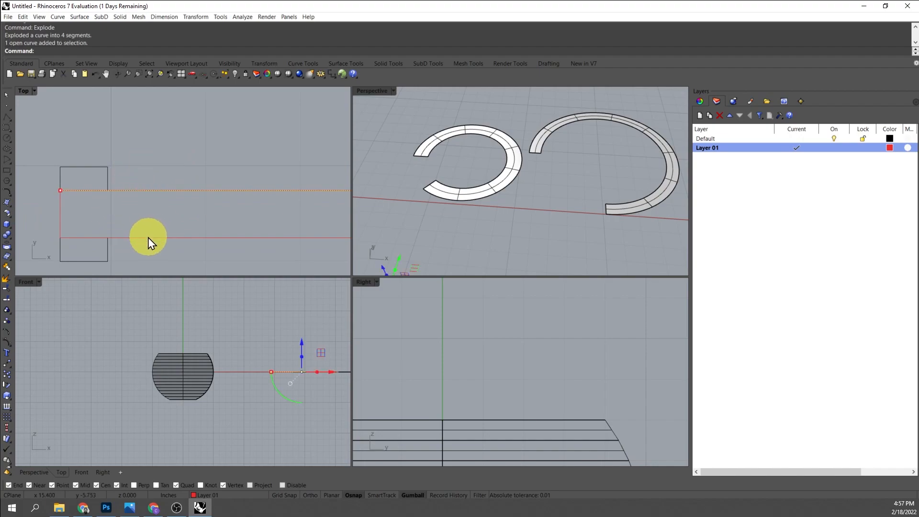
{"action": "left_click", "coordinate": [147, 238]}
{"action": "left_click", "coordinate": [55, 220]}
{"action": "left_click", "coordinate": [61, 219]}
{"action": "left_click", "coordinate": [130, 208]}
- Array 13 copies of the upper tab along the thin rectangle's upper long edge with ArrayCrv
{"action": "mouse_move", "coordinate": [219, 214]}
{"action": "right_mouse_down"}
{"action": "mouse_move", "coordinate": [118, 212]}
{"action": "mouse_move", "coordinate": [210, 210]}
{"action": "right_mouse_up"}
{"action": "scroll", "coordinate": [111, 212], "scroll_direction": "down", "scroll_amount": 6}
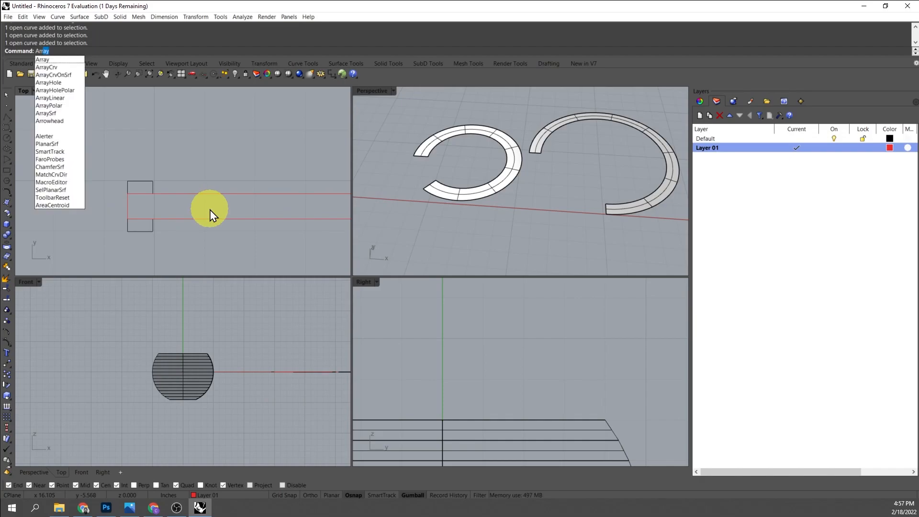
{"action": "left_click", "coordinate": [72, 68]}
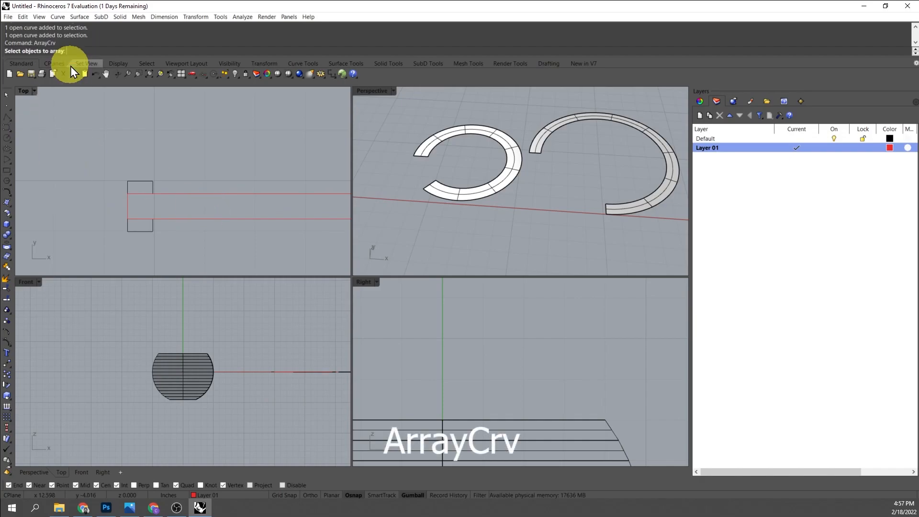
{"action": "scroll", "coordinate": [151, 180], "scroll_direction": "up", "scroll_amount": 3}
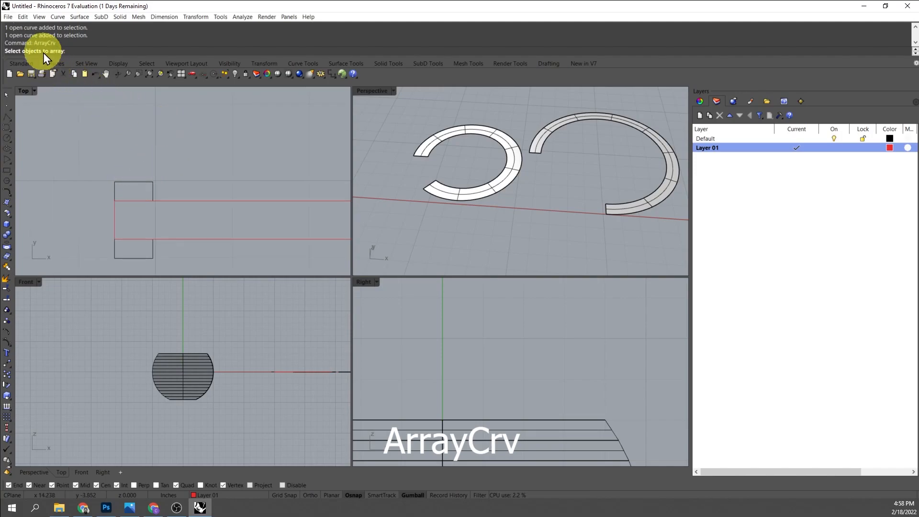
{"action": "left_click", "coordinate": [131, 183]}
{"action": "right_click_drag", "start_coordinate": [161, 248], "coordinate": [116, 244]}
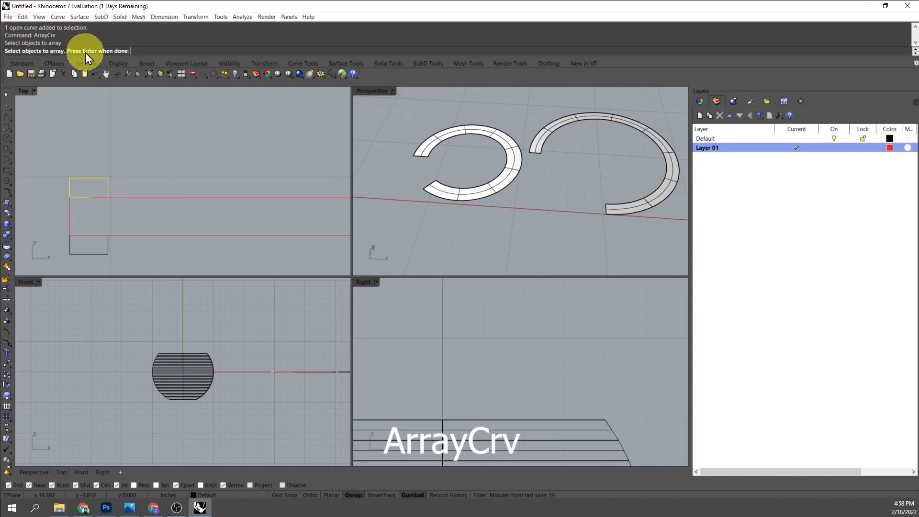
{"action": "key", "text": "Return"}
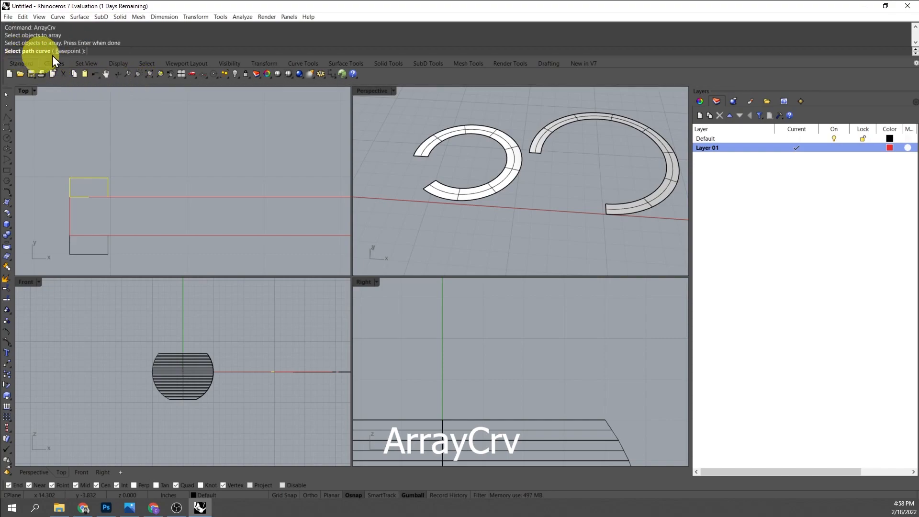
{"action": "left_click", "coordinate": [151, 197]}
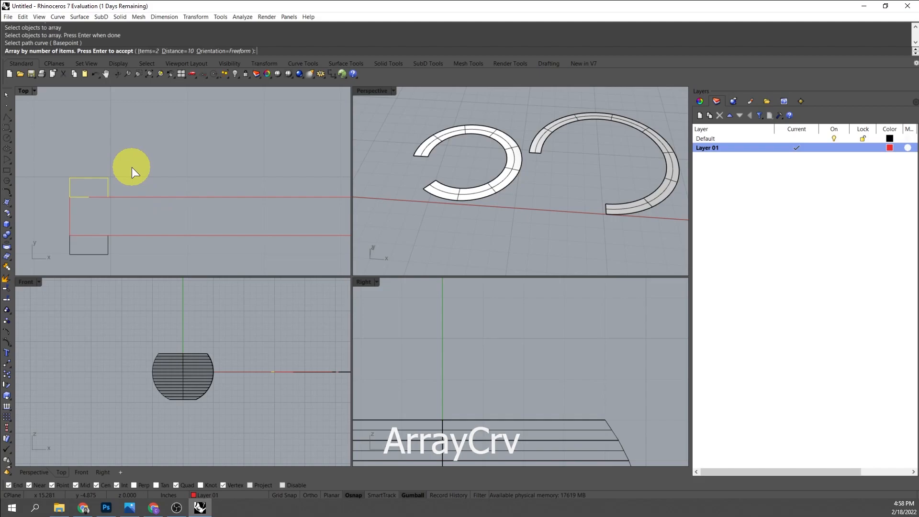
{"action": "type", "text": "13"}
{"action": "key", "text": "Return"}
- Delete the last arrayed tab that extends beyond the right end of the thin rectangle
{"action": "scroll", "coordinate": [133, 168], "scroll_direction": "down", "scroll_amount": 4}
{"action": "right_click_drag", "start_coordinate": [111, 205], "coordinate": [209, 205]}
{"action": "scroll", "coordinate": [284, 204], "scroll_direction": "up", "scroll_amount": 14}
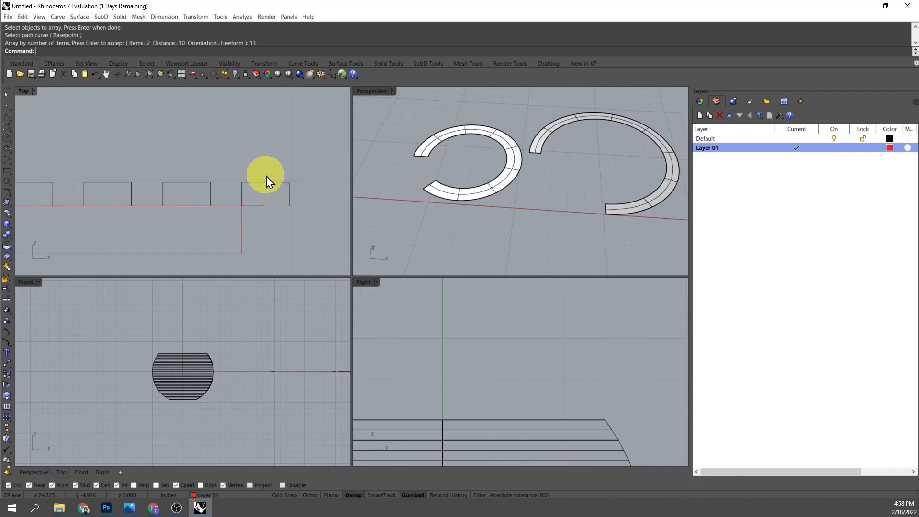
{"action": "left_click", "coordinate": [266, 199]}
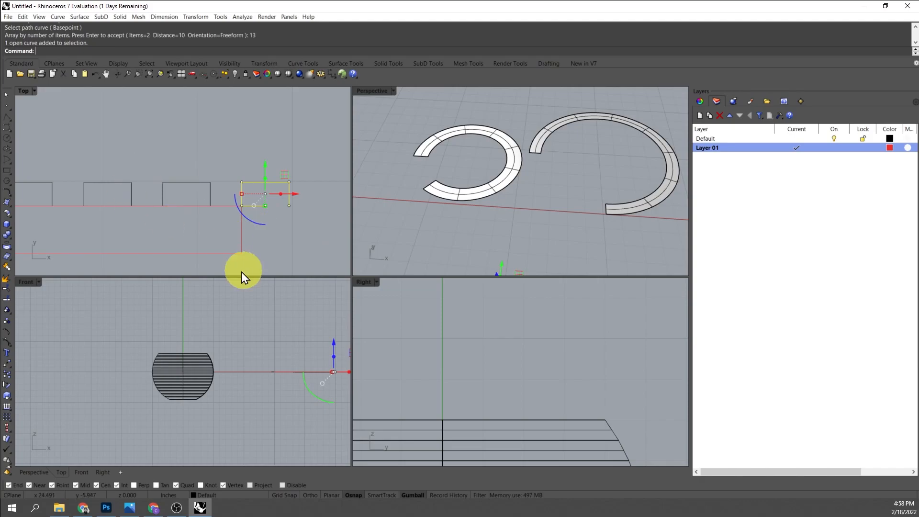
{"action": "key", "text": "Delete"}
- Array 13 copies of the lower tab along the thin rectangle's lower long edge with ArrayCrv, using Freeform orientation
{"action": "right_click_drag", "start_coordinate": [113, 182], "coordinate": [236, 172]}
{"action": "scroll", "coordinate": [236, 173], "scroll_direction": "down", "scroll_amount": 8}
{"action": "right_click_drag", "start_coordinate": [152, 210], "coordinate": [242, 207]}
{"action": "right_click_drag", "start_coordinate": [96, 205], "coordinate": [171, 194]}
{"action": "scroll", "coordinate": [148, 195], "scroll_direction": "up", "scroll_amount": 4}
{"action": "left_click", "coordinate": [150, 189]}
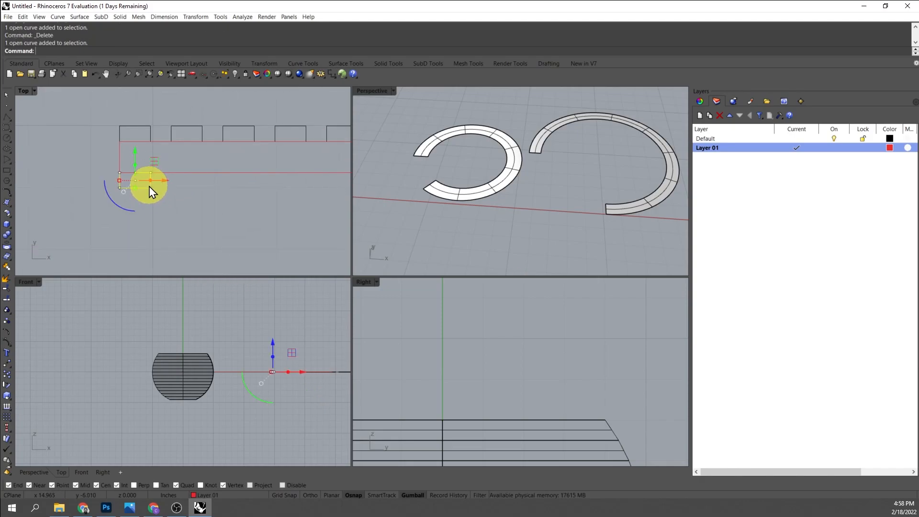
{"action": "type", "text": "A"}
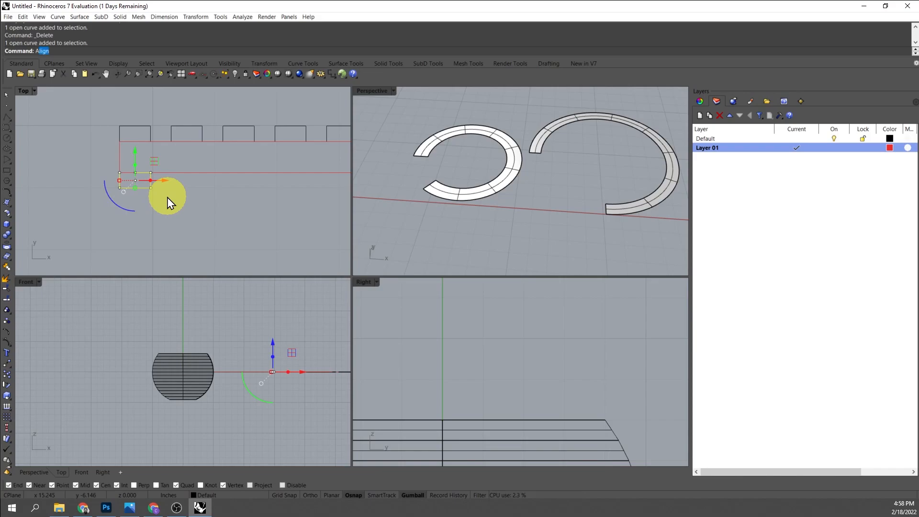
{"action": "type", "text": "rr"}
{"action": "key", "text": "Return"}
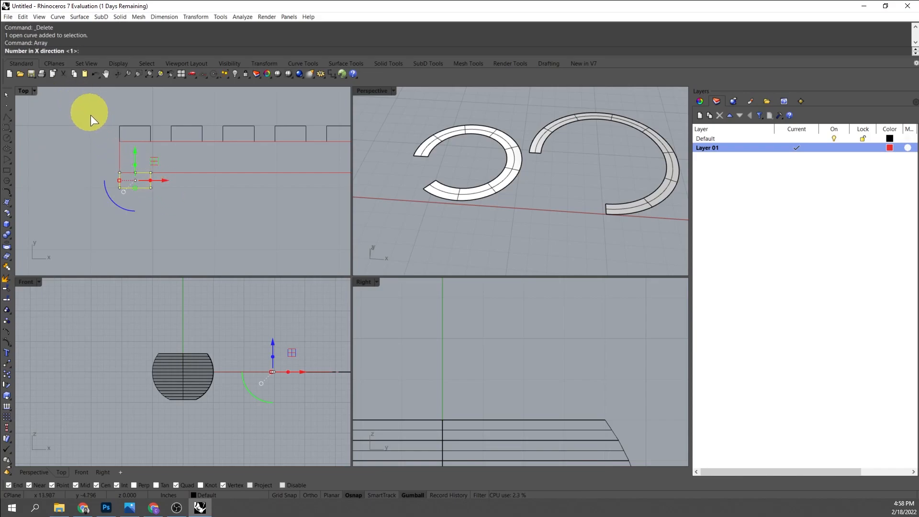
{"action": "type", "text": "Array"}
{"action": "left_click", "coordinate": [60, 67]}
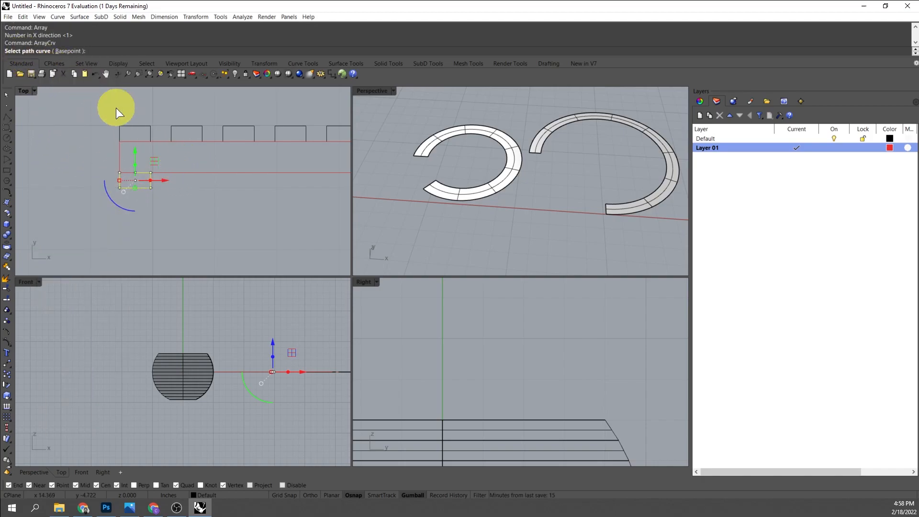
{"action": "left_click", "coordinate": [188, 172]}
{"action": "scroll", "coordinate": [143, 237], "scroll_direction": "down", "scroll_amount": 3}
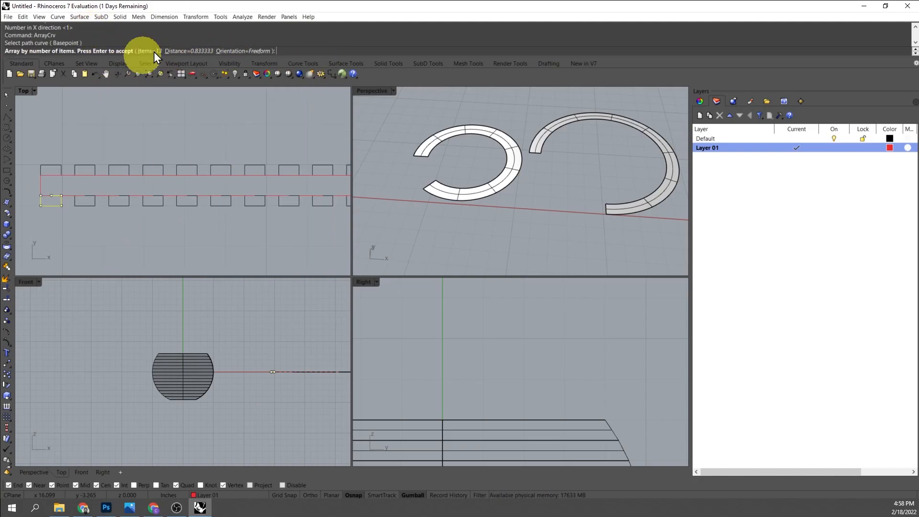
{"action": "scroll", "coordinate": [181, 199], "scroll_direction": "down", "scroll_amount": 3}
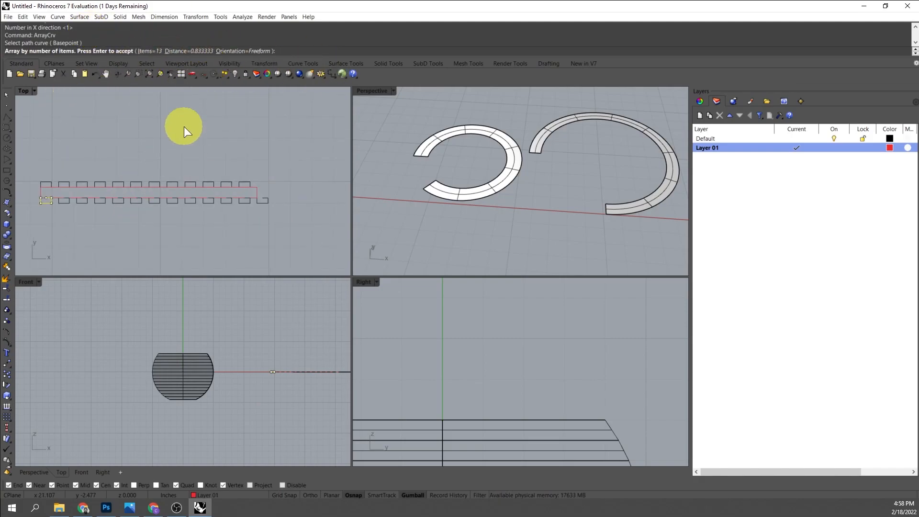
{"action": "key", "text": "Return"}
- Delete the lower arrayed tab that extends beyond the right end of the thin rectangle
{"action": "left_click", "coordinate": [288, 214]}
{"action": "scroll", "coordinate": [289, 211], "scroll_direction": "up", "scroll_amount": 8}
{"action": "left_click", "coordinate": [234, 179]}
{"action": "key", "text": "Delete"}
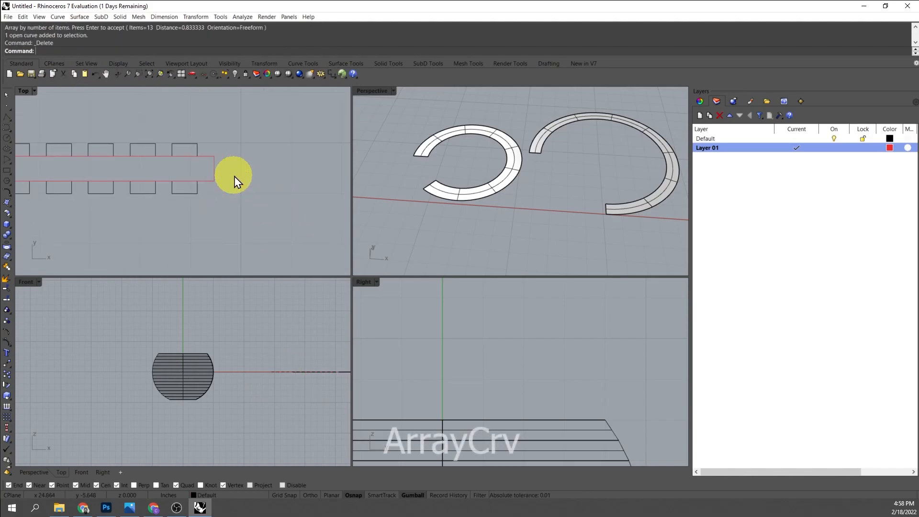
- Delete the upper and lower red long edges of the thin rectangle, keeping the tabs and short end edges
{"action": "scroll", "coordinate": [235, 176], "scroll_direction": "down", "scroll_amount": 3}
{"action": "right_click_drag", "start_coordinate": [153, 194], "coordinate": [118, 197]}
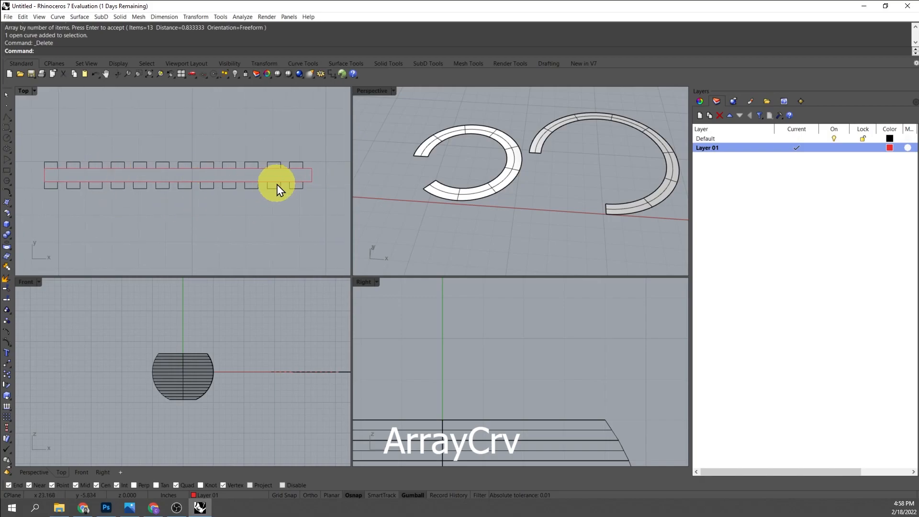
{"action": "scroll", "coordinate": [280, 168], "scroll_direction": "up", "scroll_amount": 5}
{"action": "left_click", "coordinate": [239, 168]}
{"action": "key", "text": "Delete"}
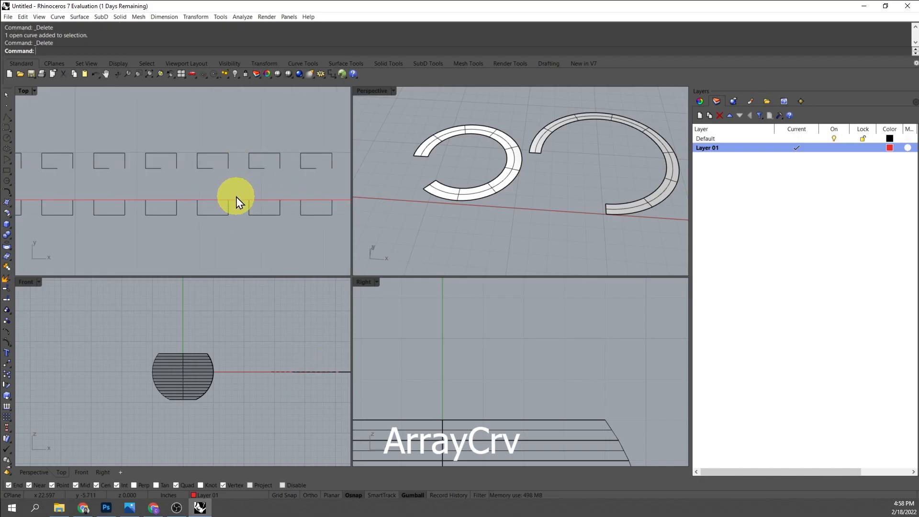
{"action": "left_click", "coordinate": [238, 200]}
{"action": "key", "text": "Delete"}
- Make the Default layer current and draw a polyline bridging the gap between the bases of the first two upper tabs
{"action": "scroll", "coordinate": [235, 201], "scroll_direction": "down", "scroll_amount": 5}
{"action": "right_click_drag", "start_coordinate": [250, 211], "coordinate": [186, 218]}
{"action": "left_click", "coordinate": [7, 114]}
{"action": "scroll", "coordinate": [56, 180], "scroll_direction": "up", "scroll_amount": 5}
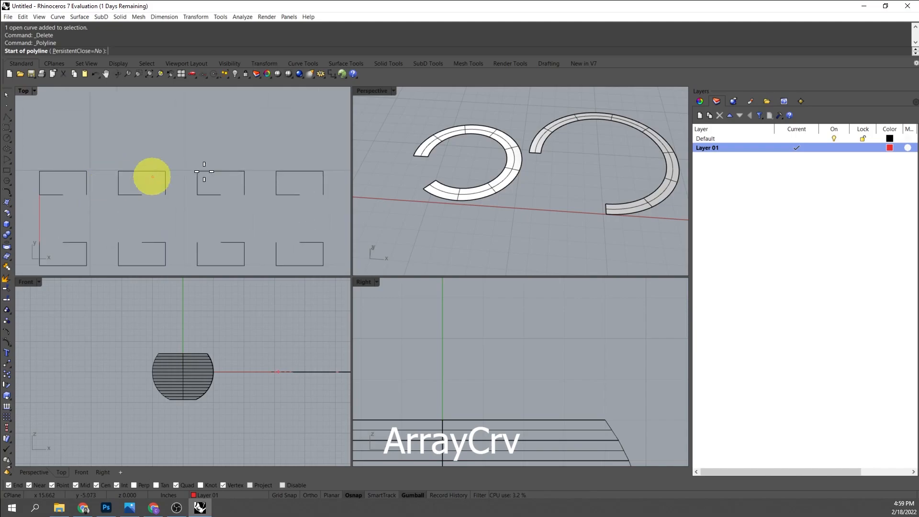
{"action": "left_click", "coordinate": [764, 139]}
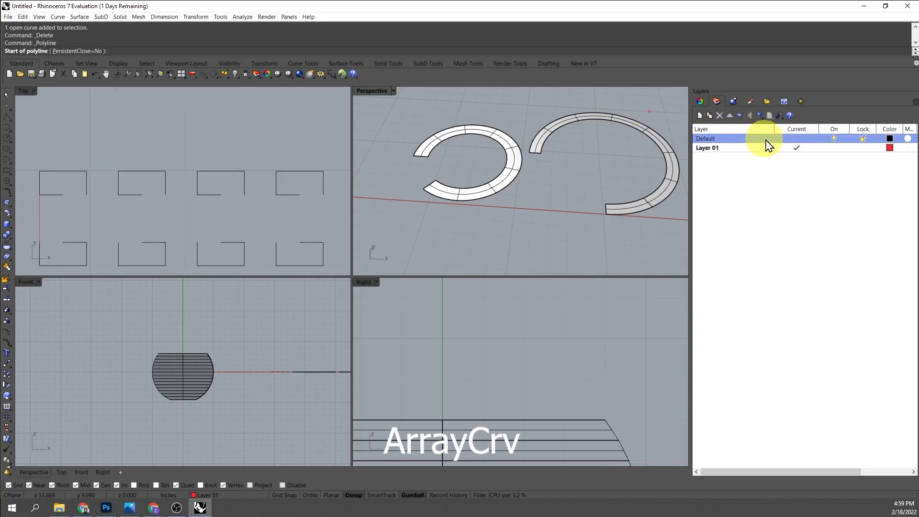
{"action": "left_click", "coordinate": [797, 138]}
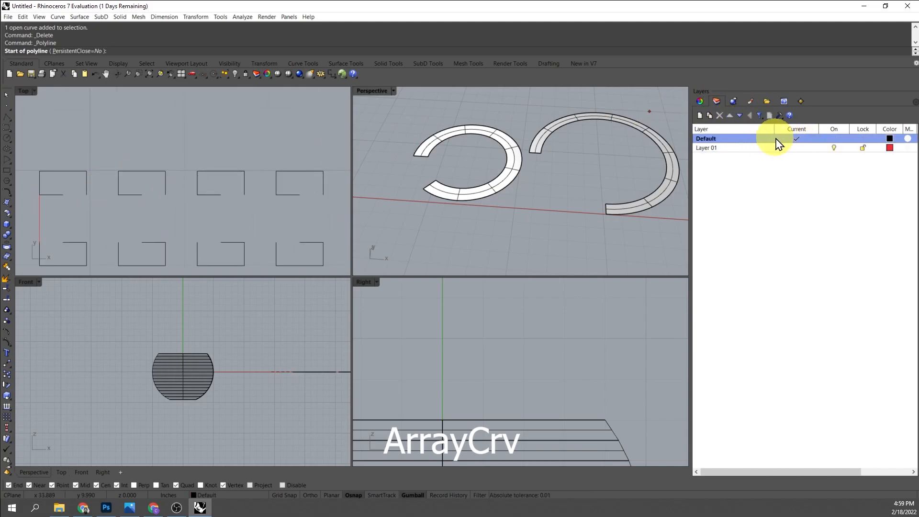
{"action": "left_click", "coordinate": [86, 194]}
{"action": "left_click", "coordinate": [119, 194]}
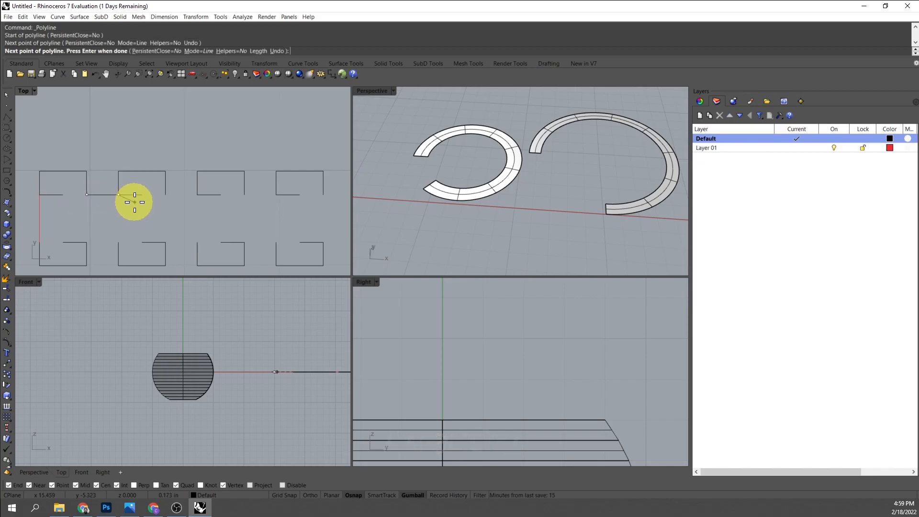
{"action": "key", "text": "Return"}
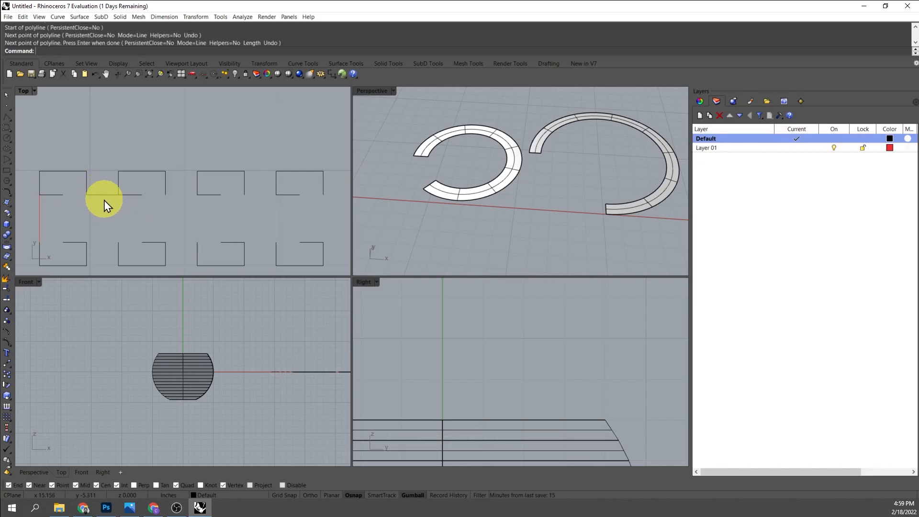
- Draw a matching polyline bridging the gap between the bases of the first two lower tabs
{"action": "key", "text": "Return"}
{"action": "left_click", "coordinate": [87, 243]}
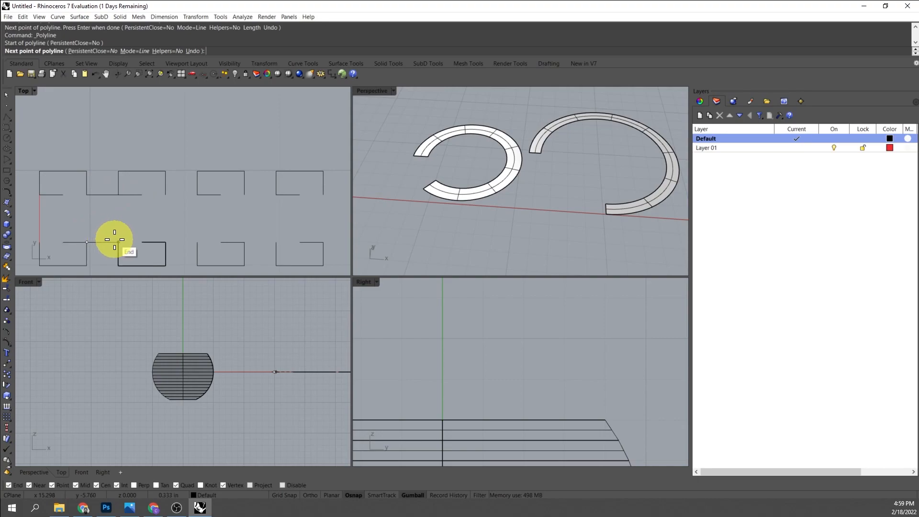
{"action": "left_click", "coordinate": [115, 240]}
{"action": "key", "text": "Return"}
- Array the two bridging lines with 15 items in X, 1 in Y and 1 in Z, using the 0.833333 tab spacing
{"action": "left_click_drag", "start_coordinate": [101, 184], "coordinate": [92, 263]}
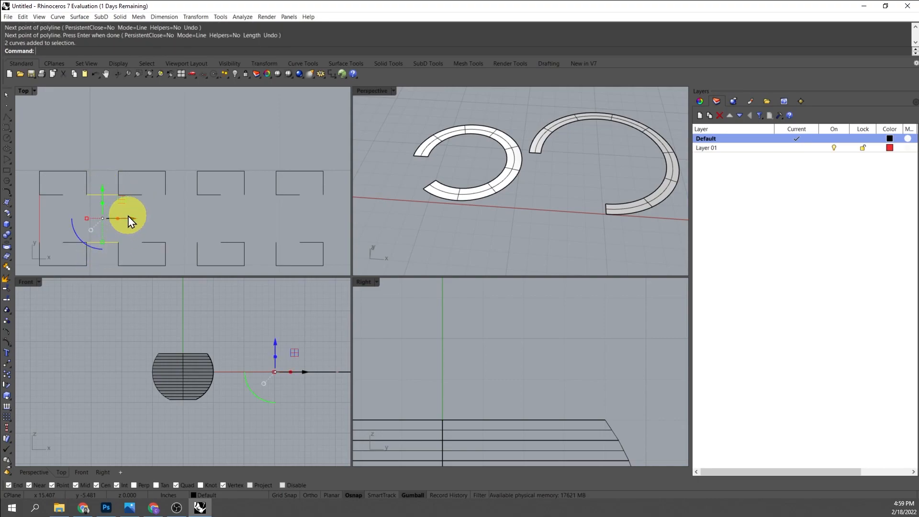
{"action": "type", "text": "ar"}
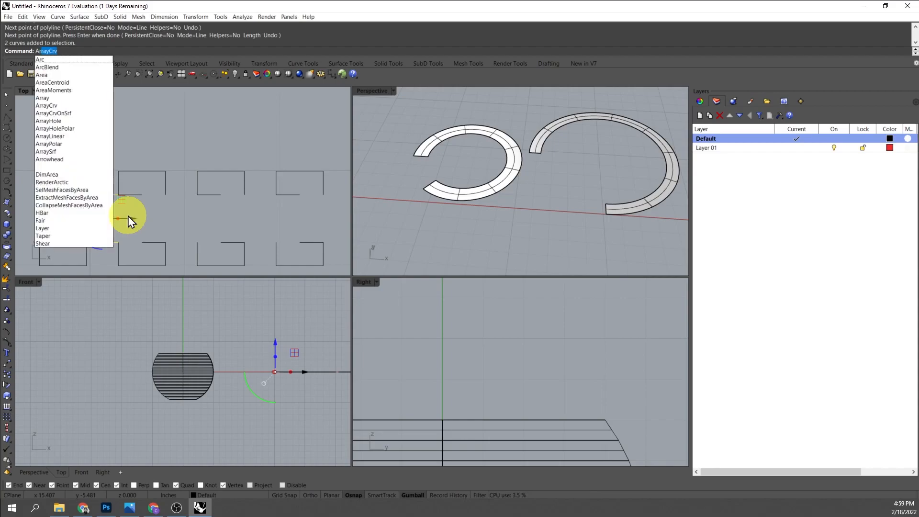
{"action": "type", "text": "r"}
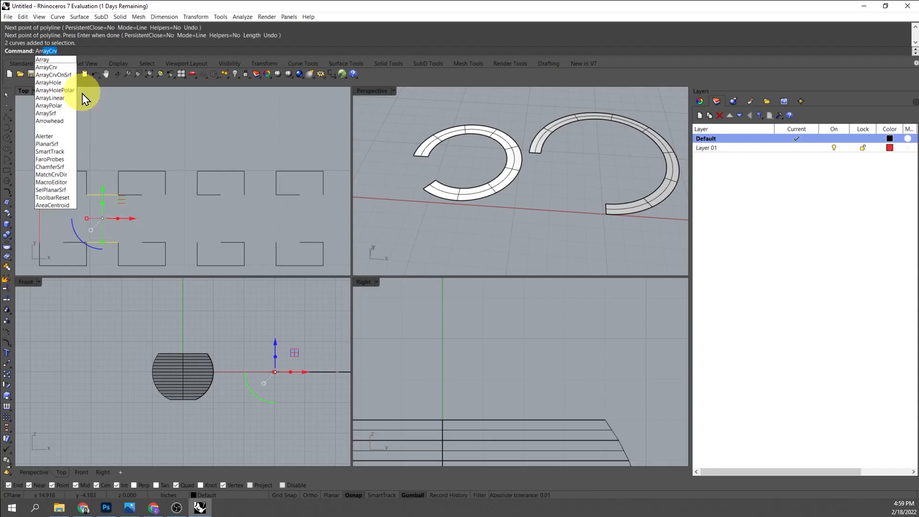
{"action": "left_click", "coordinate": [56, 60]}
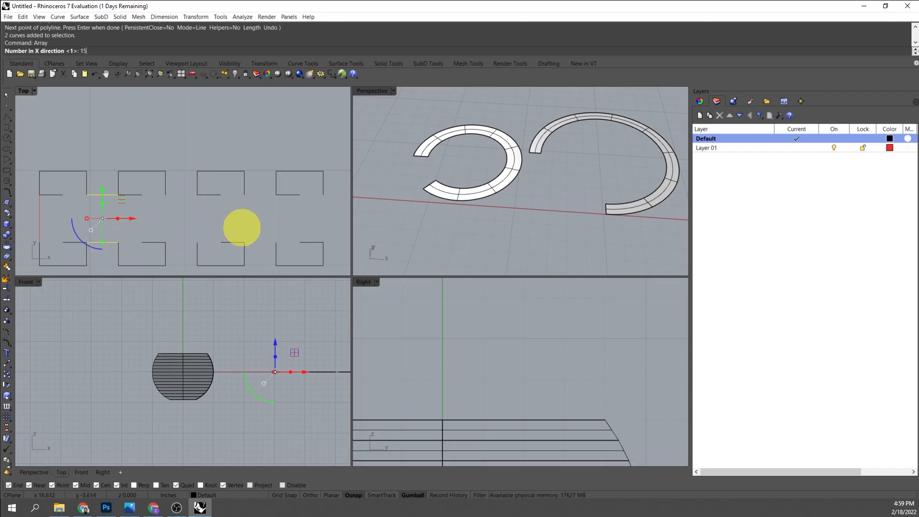
{"action": "key", "text": "Return"}
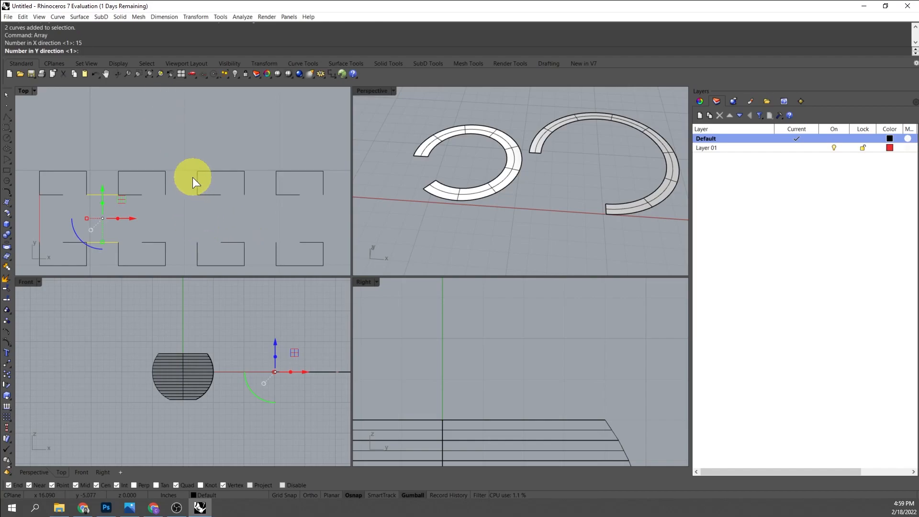
{"action": "type", "text": "1"}
{"action": "key", "text": "Return"}
{"action": "type", "text": "1"}
{"action": "key", "text": "Return"}
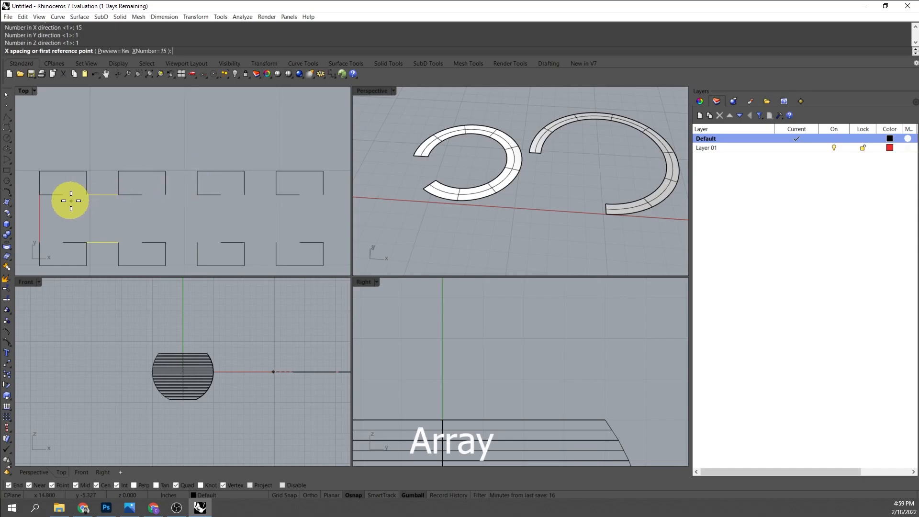
{"action": "left_click", "coordinate": [87, 194]}
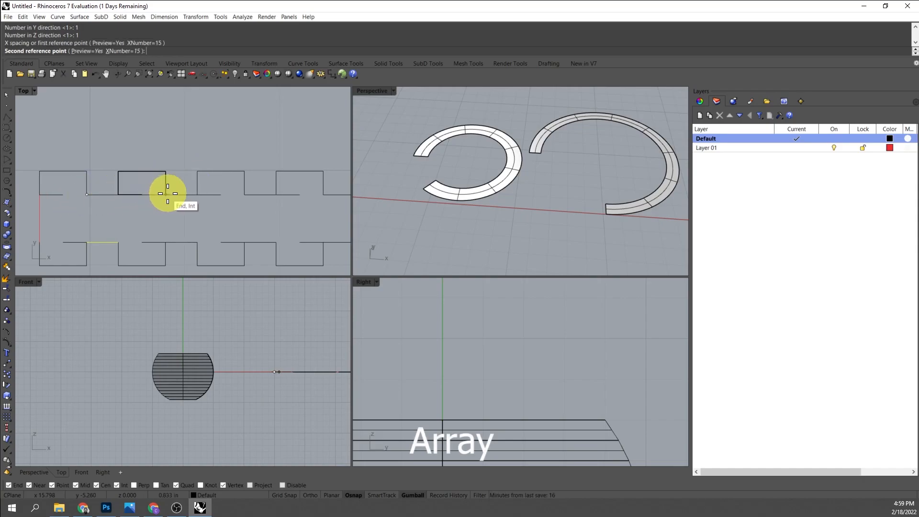
{"action": "left_click", "coordinate": [169, 194]}
{"action": "scroll", "coordinate": [174, 232], "scroll_direction": "down", "scroll_amount": 3}
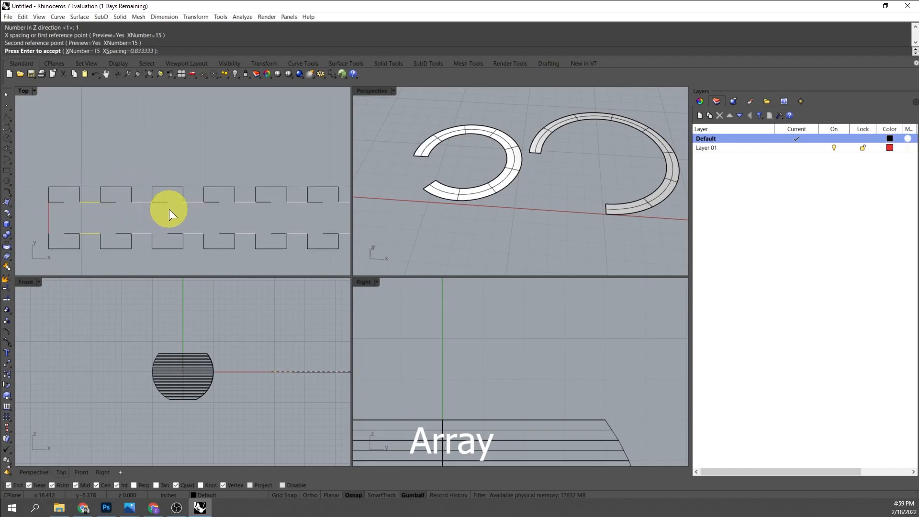
{"action": "key", "text": "Return"}
- Delete the surplus arrayed bridging lines that extend beyond the right end of the strip
{"action": "scroll", "coordinate": [92, 211], "scroll_direction": "down", "scroll_amount": 5}
{"action": "scroll", "coordinate": [242, 213], "scroll_direction": "up", "scroll_amount": 2}
{"action": "key", "text": "Escape"}
{"action": "left_click_drag", "start_coordinate": [174, 178], "coordinate": [280, 238]}
{"action": "key", "text": "Delete"}
- Examine the tabbed strip outline along its whole length, including the joints between tabs and bridging lines
{"action": "right_click_drag", "start_coordinate": [126, 208], "coordinate": [233, 207]}
{"action": "right_click_drag", "start_coordinate": [84, 230], "coordinate": [185, 227]}
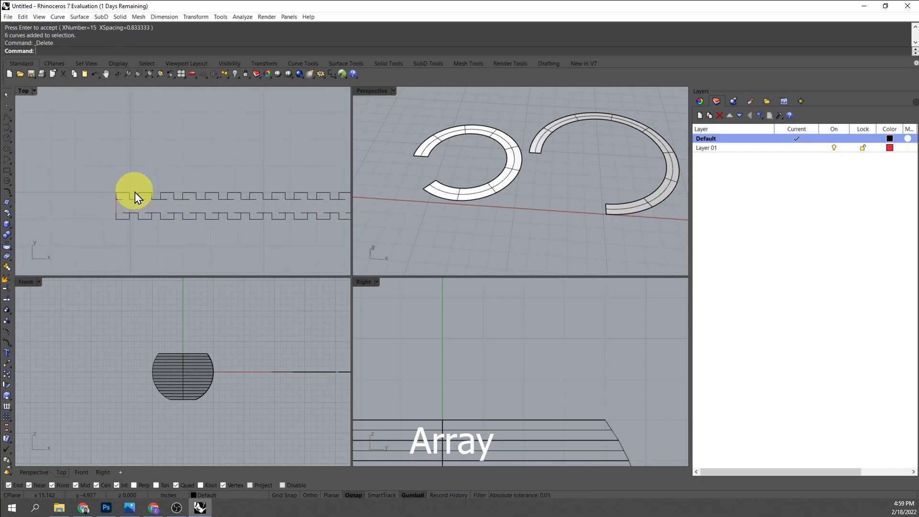
{"action": "right_click_drag", "start_coordinate": [200, 193], "coordinate": [175, 221]}
{"action": "scroll", "coordinate": [78, 206], "scroll_direction": "up", "scroll_amount": 2}
{"action": "right_click_drag", "start_coordinate": [160, 188], "coordinate": [99, 186]}
{"action": "right_click_drag", "start_coordinate": [284, 194], "coordinate": [203, 194]}
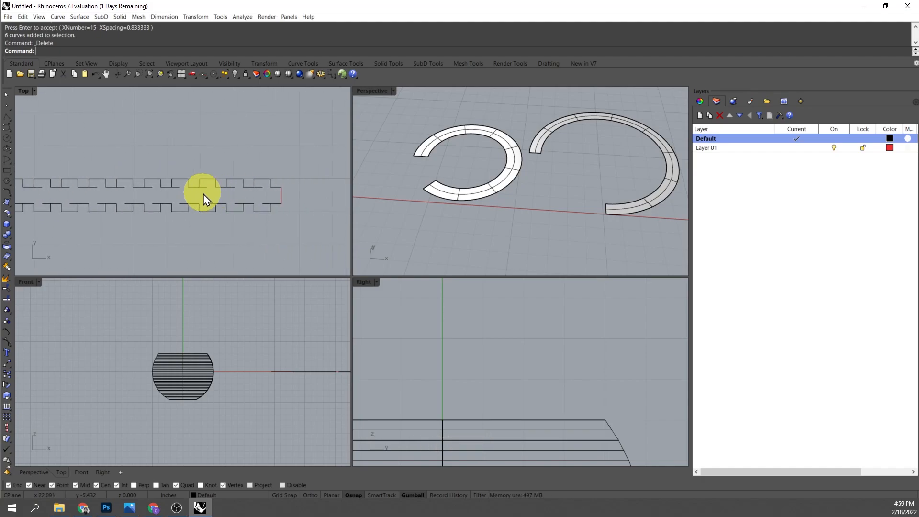
{"action": "scroll", "coordinate": [293, 196], "scroll_direction": "down", "scroll_amount": 4}
{"action": "scroll", "coordinate": [312, 189], "scroll_direction": "up", "scroll_amount": 6}
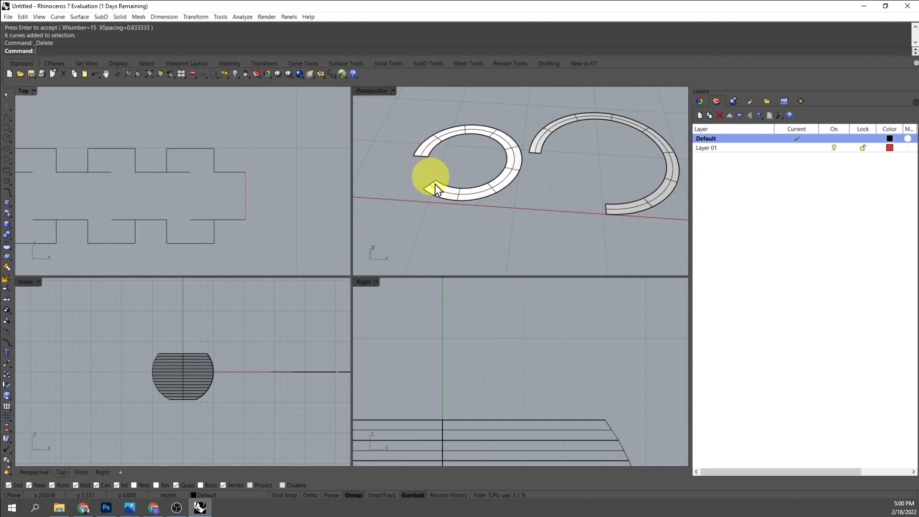
{"action": "scroll", "coordinate": [170, 200], "scroll_direction": "down", "scroll_amount": 5}
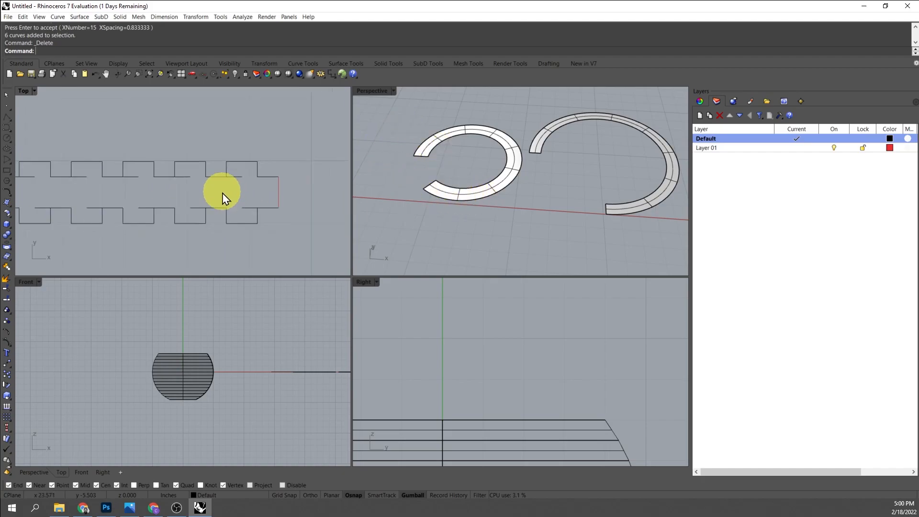
- Copy the first upper tab horizontally to an empty spot beyond the strip's left end
{"action": "right_click_drag", "start_coordinate": [151, 197], "coordinate": [237, 196]}
{"action": "scroll", "coordinate": [104, 196], "scroll_direction": "up", "scroll_amount": 2}
{"action": "right_click_drag", "start_coordinate": [57, 186], "coordinate": [186, 163]}
{"action": "scroll", "coordinate": [157, 126], "scroll_direction": "up", "scroll_amount": 2}
{"action": "left_click", "coordinate": [76, 142]}
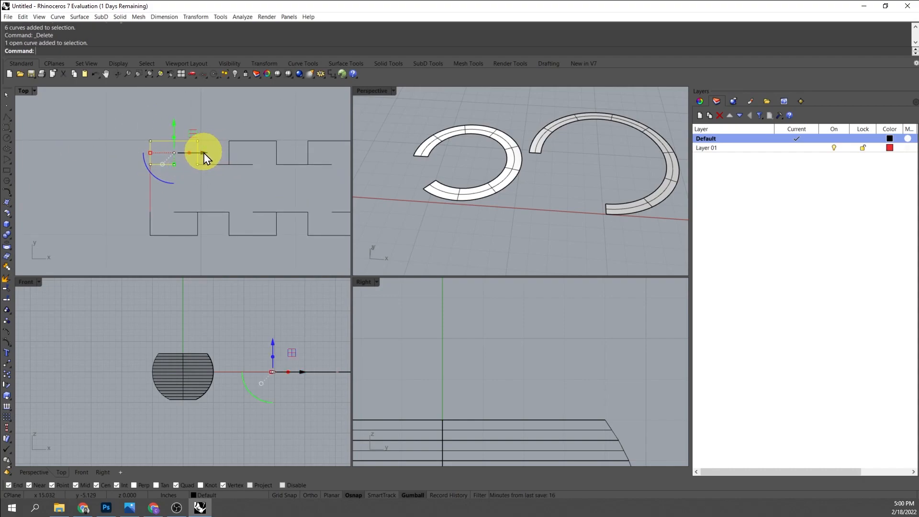
{"action": "left_click_drag", "start_coordinate": [203, 153], "coordinate": [120, 153]}
- Rotate the copied tab by 90 degrees so its open side faces the strip
{"action": "left_click", "coordinate": [132, 196]}
{"action": "left_click_drag", "start_coordinate": [132, 199], "coordinate": [51, 129]}
{"action": "left_click", "coordinate": [79, 185]}
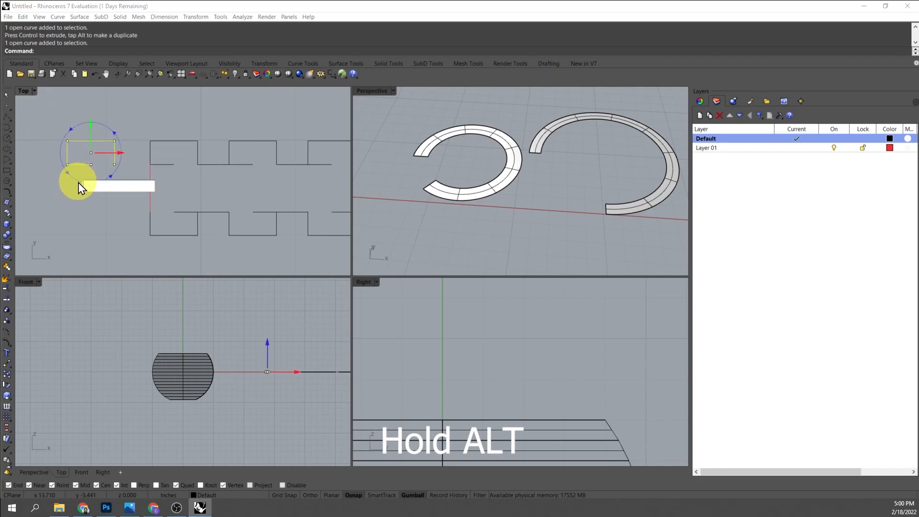
{"action": "type", "text": "90"}
{"action": "key", "text": "Return"}
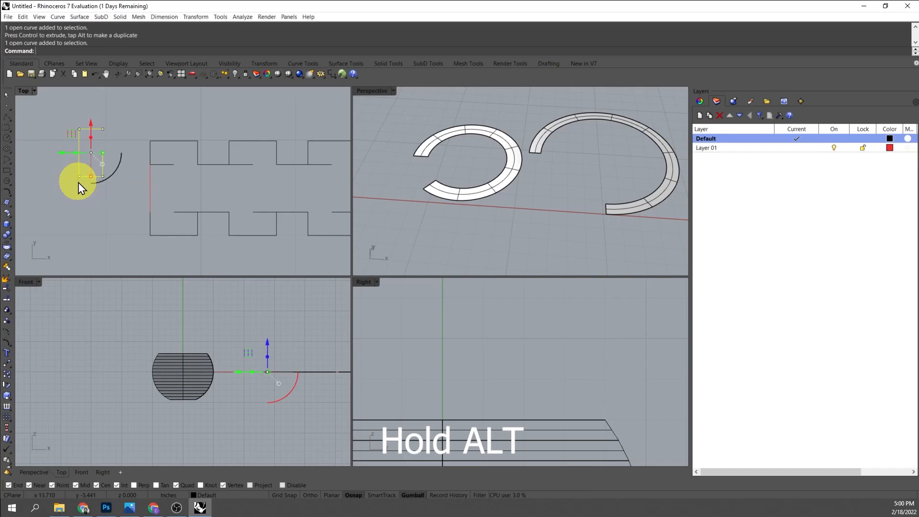
- Move the rotated tab by its upper open corner onto the upper corner of the strip's left end
{"action": "type", "text": "M"}
{"action": "key", "text": "Return"}
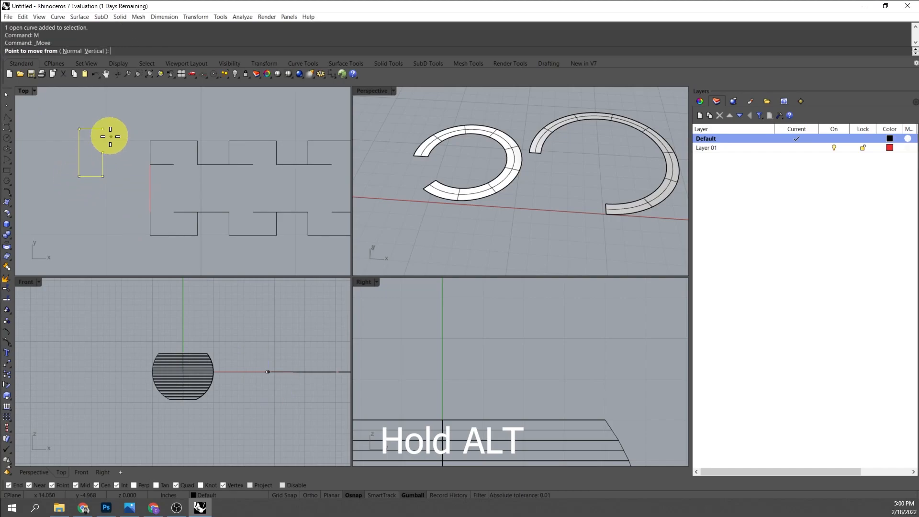
{"action": "left_click", "coordinate": [107, 133]}
{"action": "left_click", "coordinate": [148, 163]}
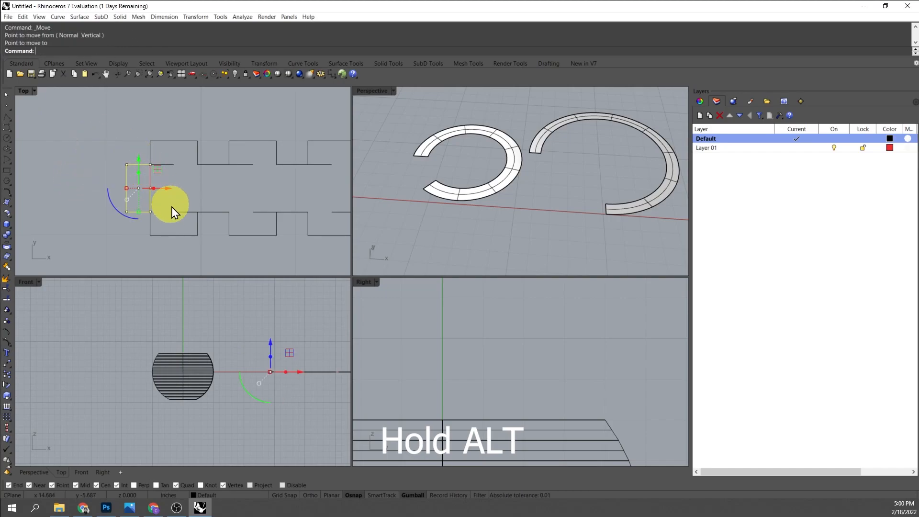
{"action": "left_click", "coordinate": [188, 194]}
- Delete the red short edge at the strip's left end, behind the end tab
{"action": "scroll", "coordinate": [133, 189], "scroll_direction": "up", "scroll_amount": 2}
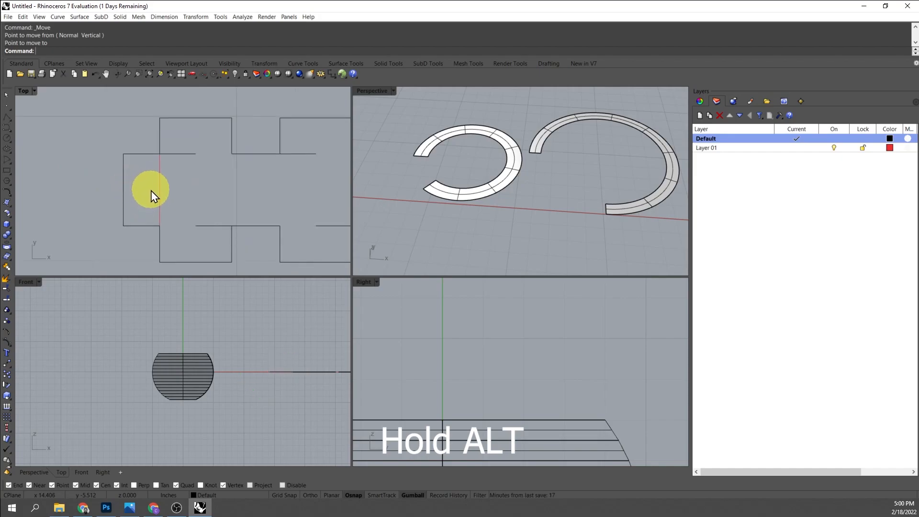
{"action": "left_click", "coordinate": [159, 164]}
{"action": "key", "text": "Delete"}
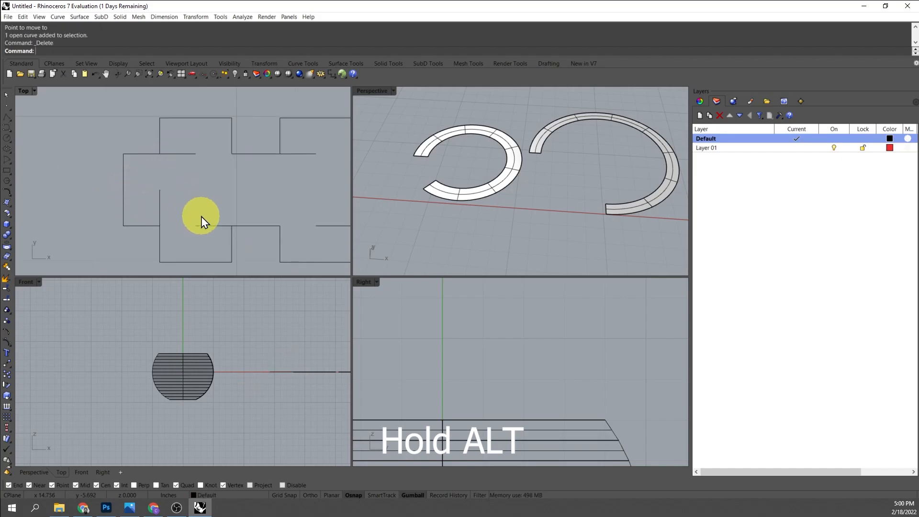
- Lengthen the strip's left end tab by moving its two outer corner points 0.25 in horizontally away from the strip
{"action": "left_click", "coordinate": [124, 188]}
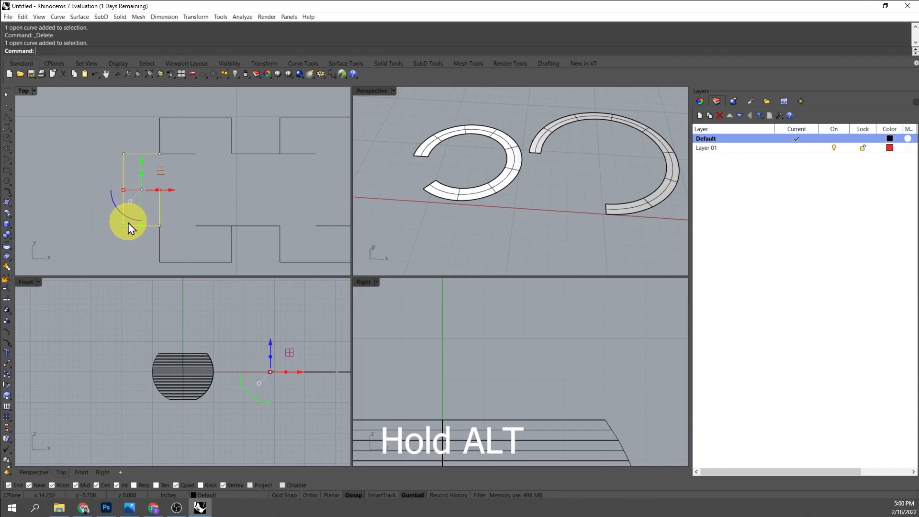
{"action": "left_click_drag", "start_coordinate": [73, 138], "coordinate": [134, 239]}
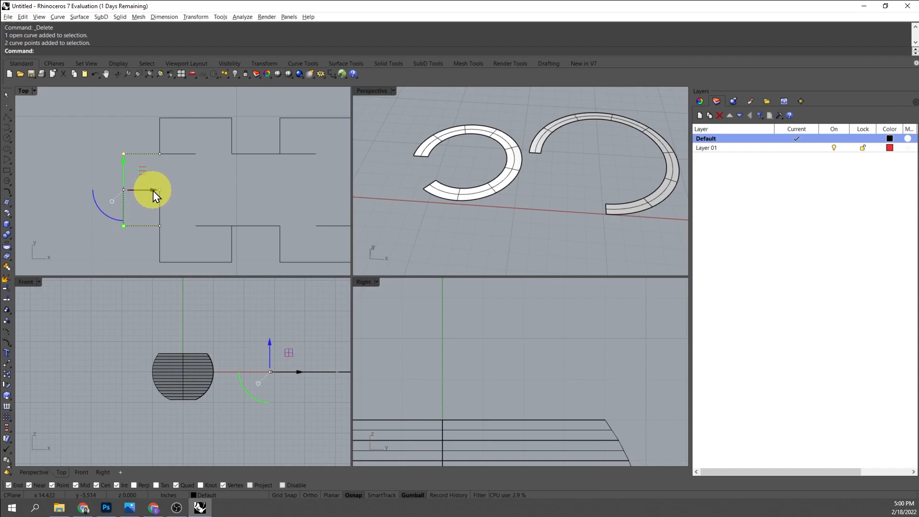
{"action": "key", "text": "alt+m"}
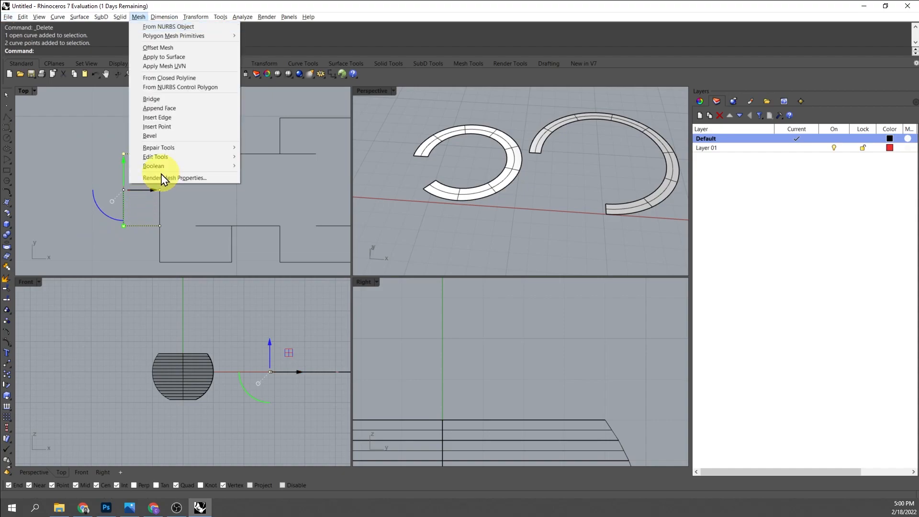
{"action": "key", "text": "Escape"}
{"action": "right_click_drag", "start_coordinate": [150, 217], "coordinate": [115, 225]}
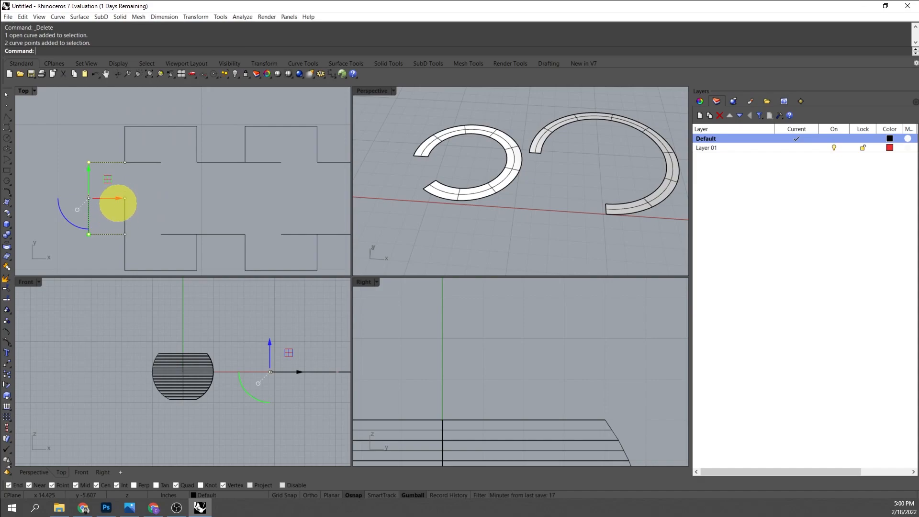
{"action": "type", "text": "m"}
{"action": "key", "text": "Return"}
{"action": "left_click", "coordinate": [125, 162]}
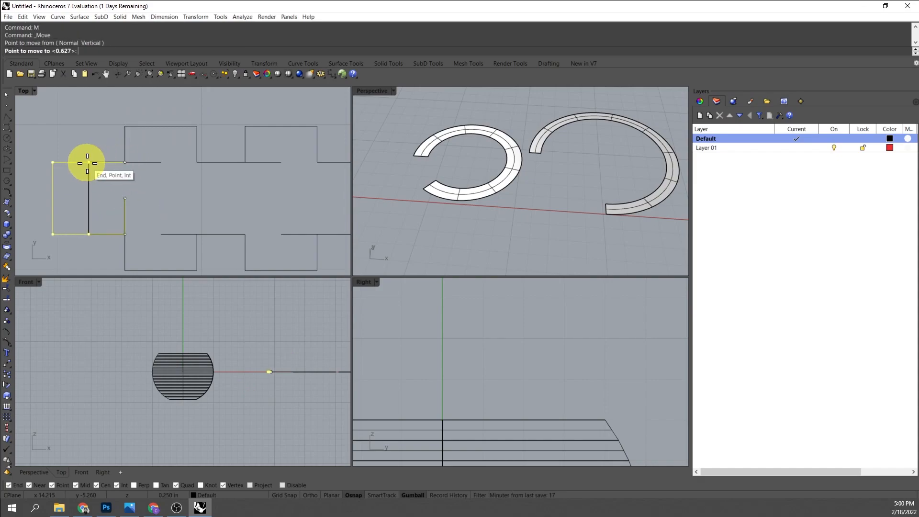
{"action": "left_click", "coordinate": [88, 163]}
- Mirror a copy of the lengthened left end tab to the strip's other end, using a vertical mirror line through the strip's middle
{"action": "scroll", "coordinate": [86, 201], "scroll_direction": "down", "scroll_amount": 3}
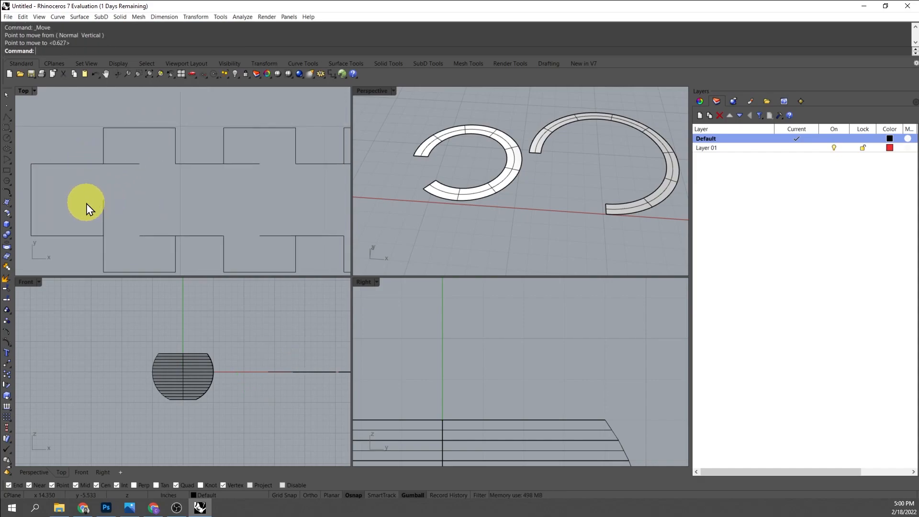
{"action": "left_click_drag", "start_coordinate": [42, 234], "coordinate": [42, 234]}
{"action": "scroll", "coordinate": [74, 222], "scroll_direction": "down", "scroll_amount": 3}
{"action": "scroll", "coordinate": [95, 228], "scroll_direction": "down", "scroll_amount": 2}
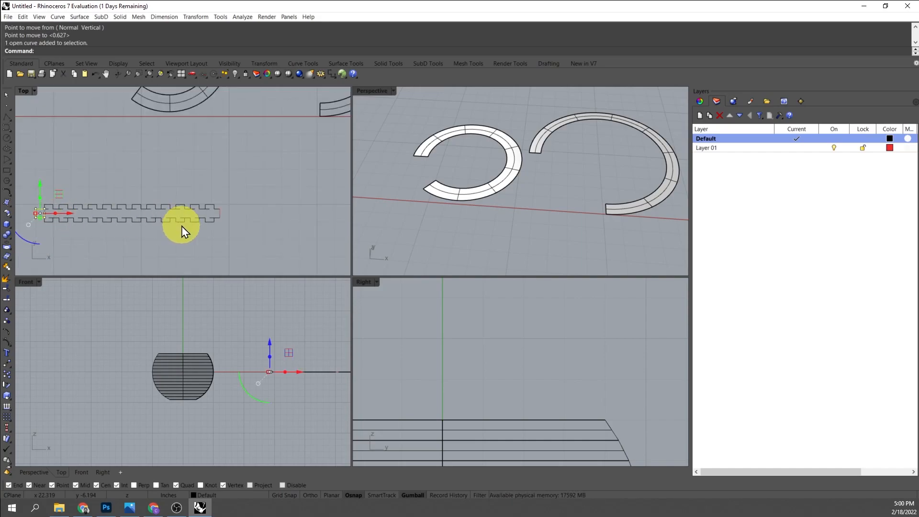
{"action": "type", "text": "MI"}
{"action": "key", "text": "Return"}
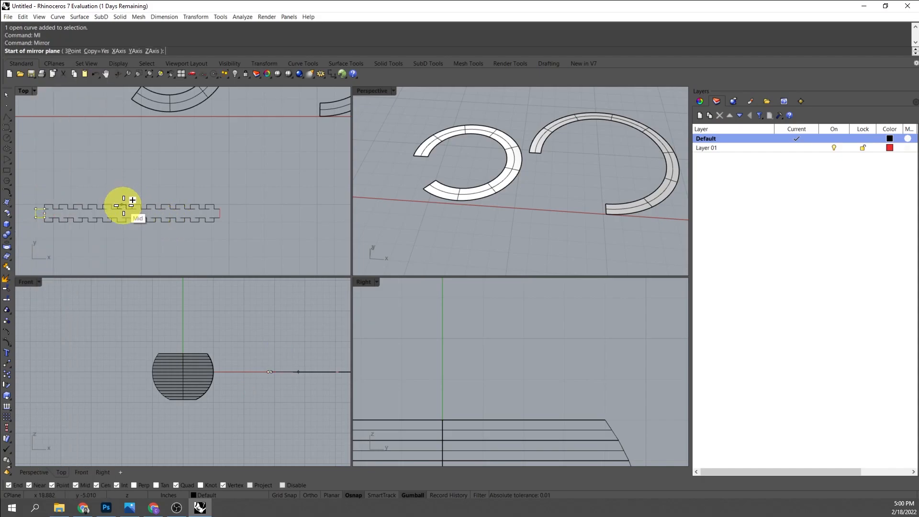
{"action": "left_click", "coordinate": [126, 205]}
{"action": "left_click", "coordinate": [126, 165]}
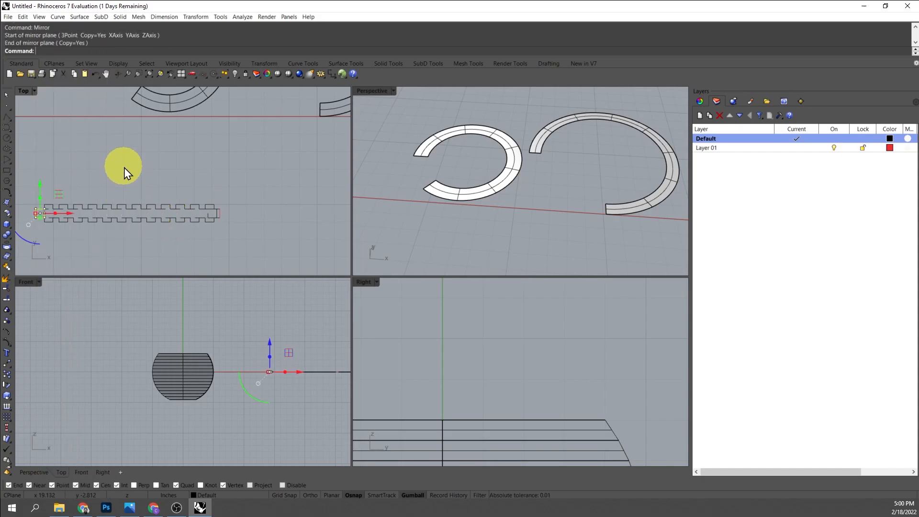
{"action": "key", "text": "Escape"}
- Mirror the copied right end tab about its horizontal centre line and delete the unflipped original
{"action": "scroll", "coordinate": [230, 221], "scroll_direction": "up", "scroll_amount": 3}
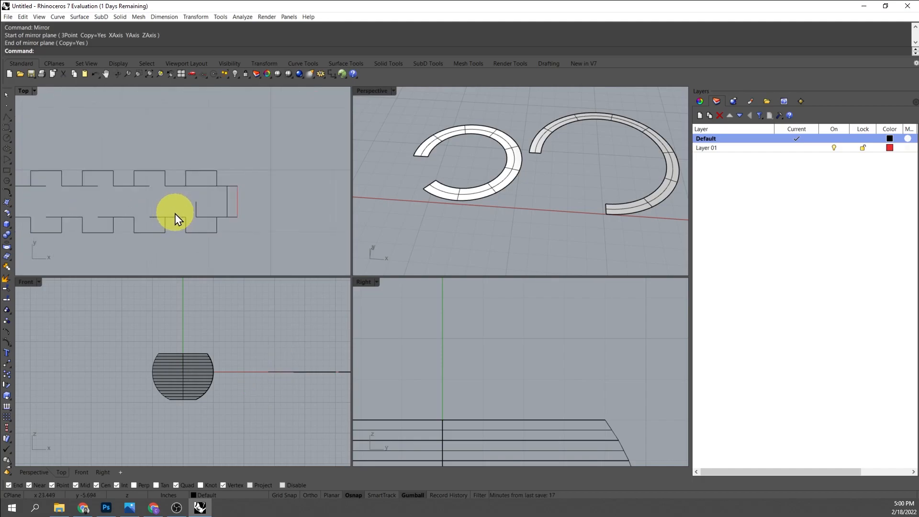
{"action": "left_click", "coordinate": [197, 208]}
{"action": "scroll", "coordinate": [195, 207], "scroll_direction": "down", "scroll_amount": 5}
{"action": "scroll", "coordinate": [87, 225], "scroll_direction": "up", "scroll_amount": 3}
{"action": "scroll", "coordinate": [77, 206], "scroll_direction": "down", "scroll_amount": 1}
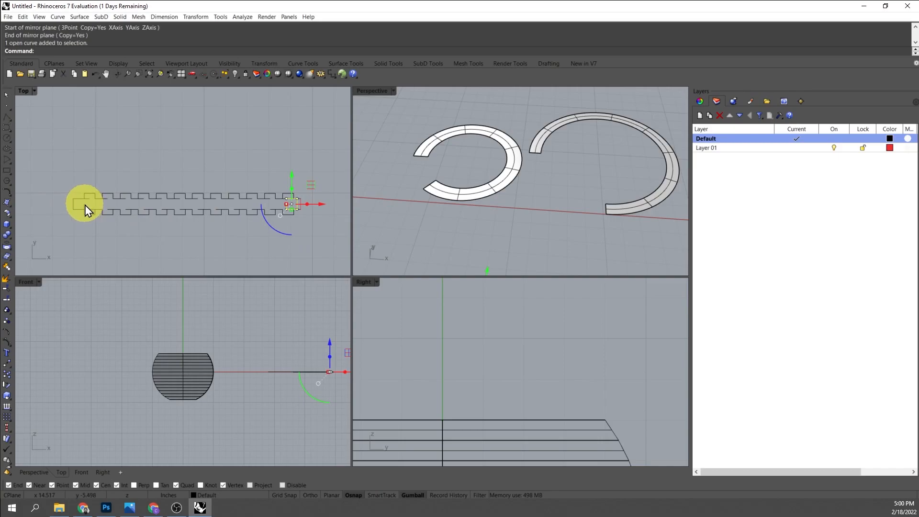
{"action": "scroll", "coordinate": [297, 201], "scroll_direction": "up", "scroll_amount": 5}
{"action": "type", "text": "mi"}
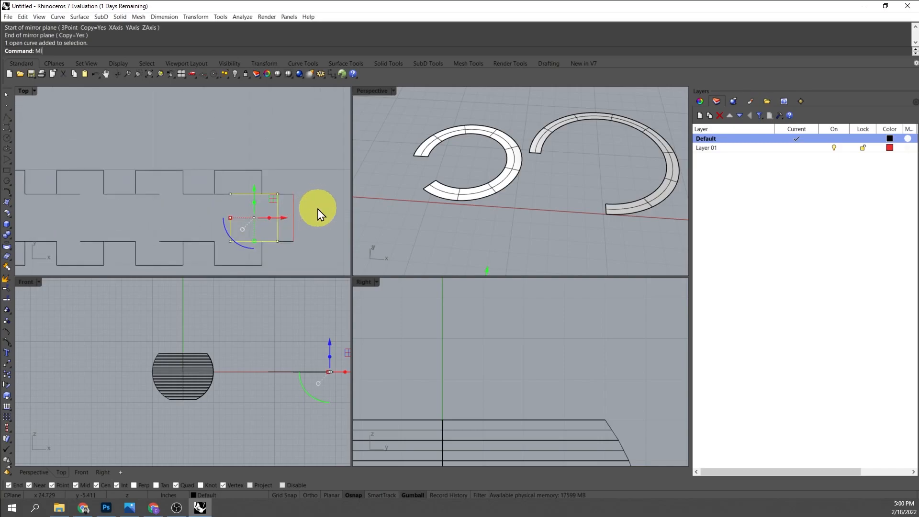
{"action": "key", "text": "Return"}
{"action": "left_click", "coordinate": [278, 218]}
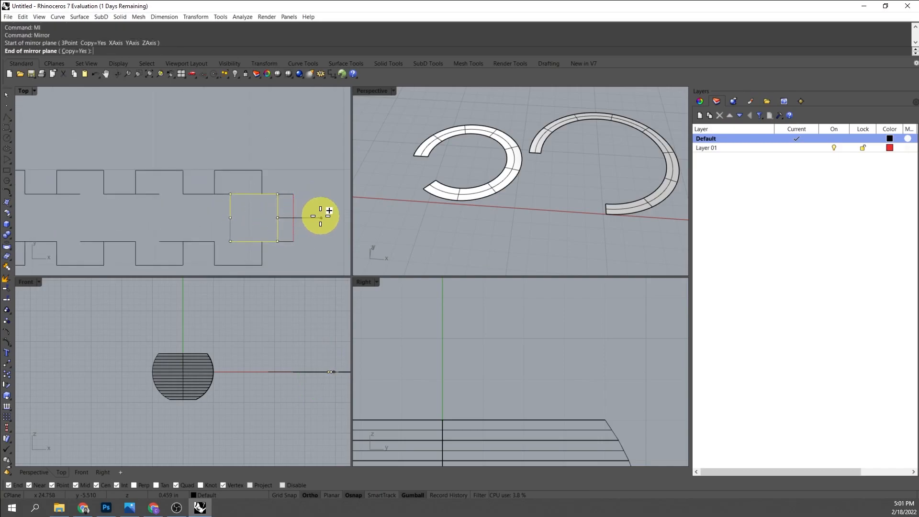
{"action": "left_click", "coordinate": [317, 216]}
{"action": "left_click", "coordinate": [231, 231]}
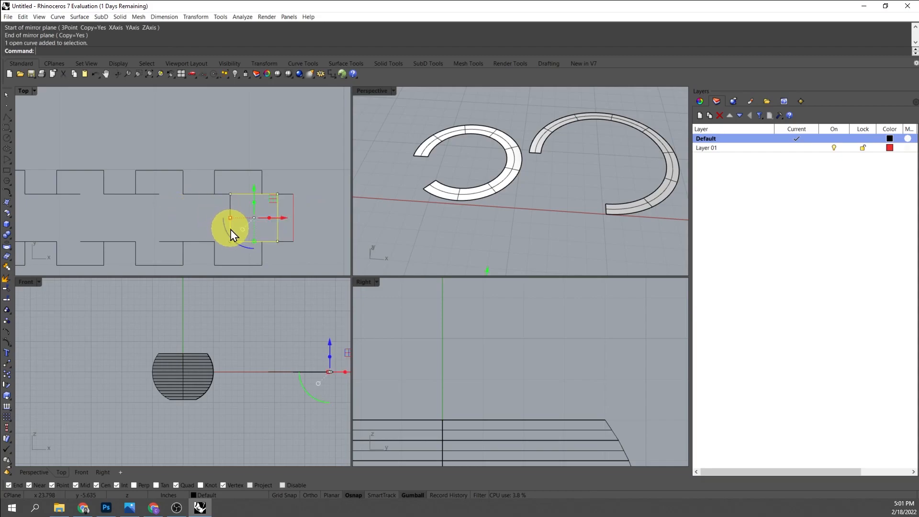
{"action": "key", "text": "Delete"}
- Align the flipped end tab with the Left alignment type to the lower corner of the strip's red right edge
{"action": "scroll", "coordinate": [229, 231], "scroll_direction": "down", "scroll_amount": 3}
{"action": "left_click", "coordinate": [229, 217]}
{"action": "type", "text": "a"}
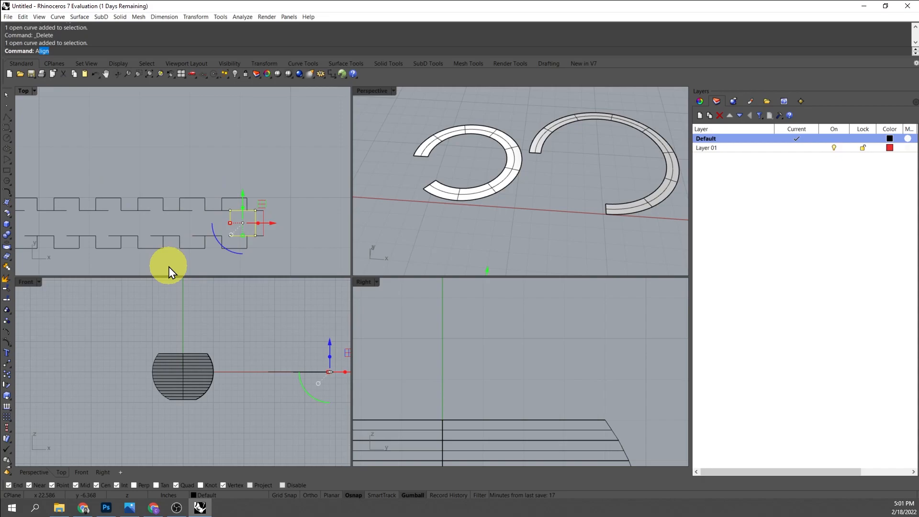
{"action": "key", "text": "Return"}
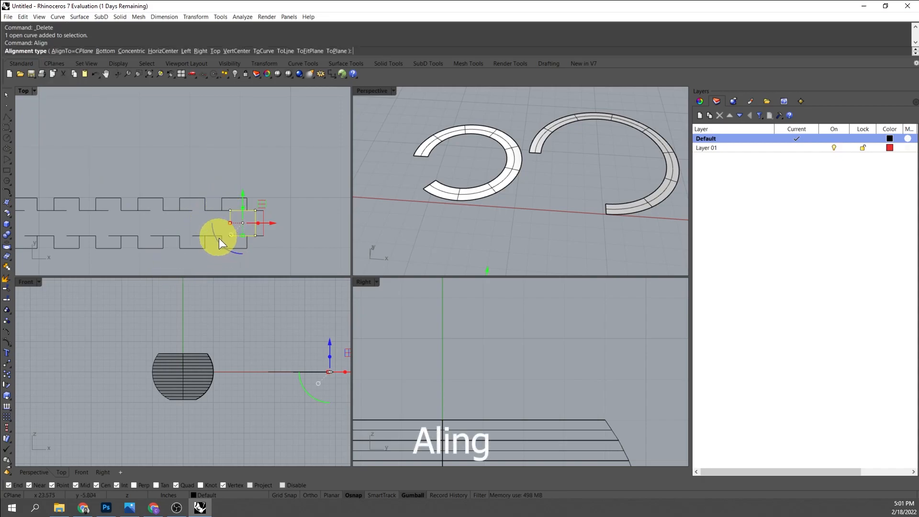
{"action": "type", "text": "l"}
{"action": "key", "text": "Return"}
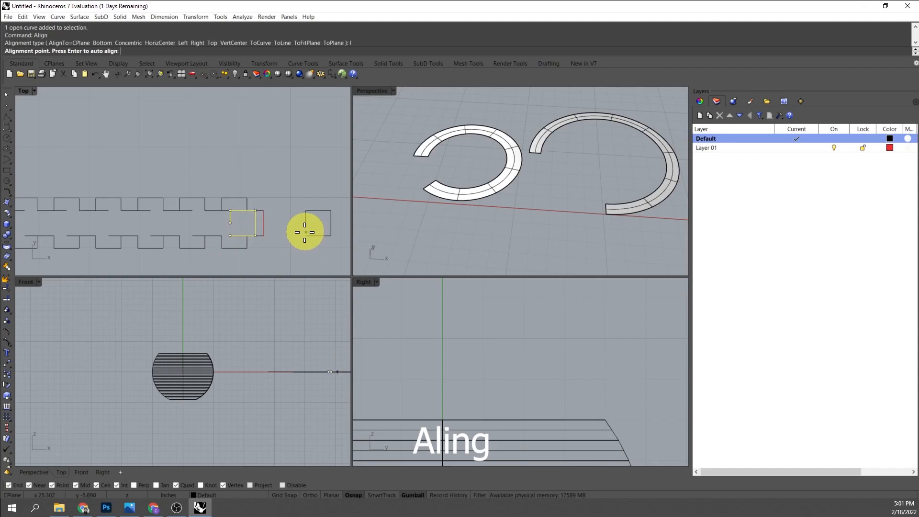
{"action": "left_click", "coordinate": [265, 235]}
{"action": "left_click", "coordinate": [274, 251]}
{"action": "scroll", "coordinate": [268, 230], "scroll_direction": "up", "scroll_amount": 6}
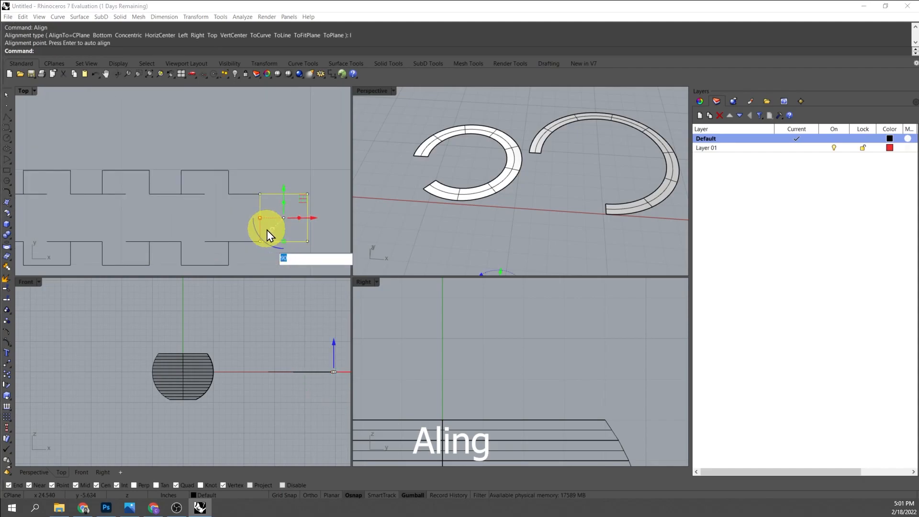
{"action": "key", "text": "Return"}
{"action": "key", "text": "Escape"}
- Delete the red short edge at the strip's right end, behind the end tab
{"action": "left_click", "coordinate": [261, 230]}
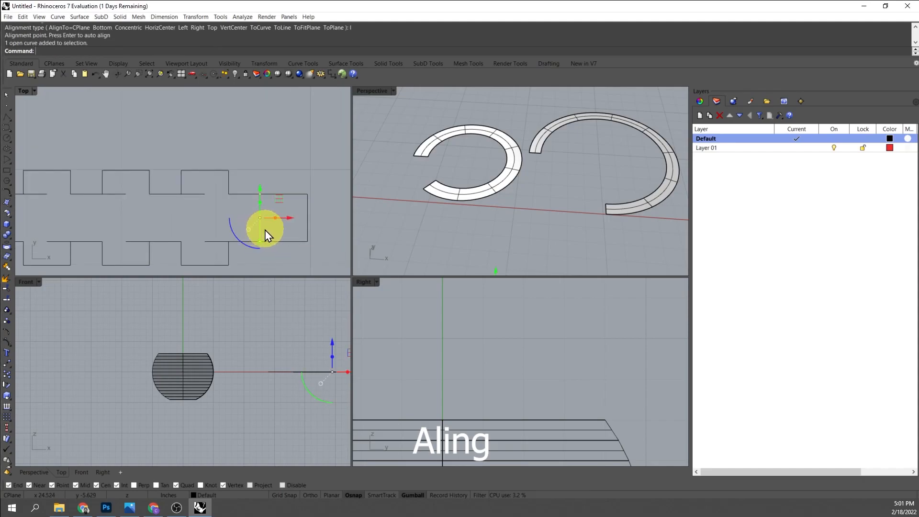
{"action": "key", "text": "Delete"}
- Group all the curves of the tabbed strip outline into one object
{"action": "scroll", "coordinate": [292, 230], "scroll_direction": "down", "scroll_amount": 6}
{"action": "scroll", "coordinate": [306, 225], "scroll_direction": "up", "scroll_amount": 2}
{"action": "scroll", "coordinate": [320, 220], "scroll_direction": "down", "scroll_amount": 2}
{"action": "scroll", "coordinate": [284, 200], "scroll_direction": "down", "scroll_amount": 2}
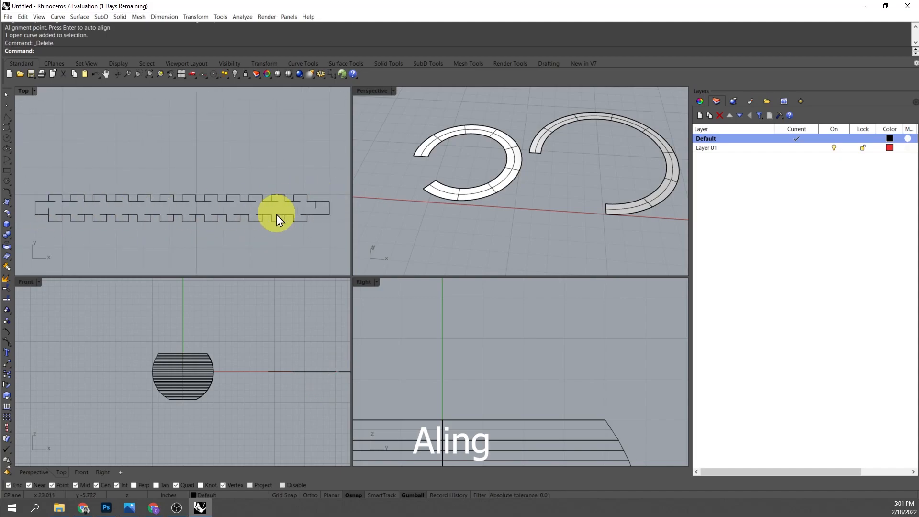
{"action": "scroll", "coordinate": [280, 199], "scroll_direction": "down", "scroll_amount": 3}
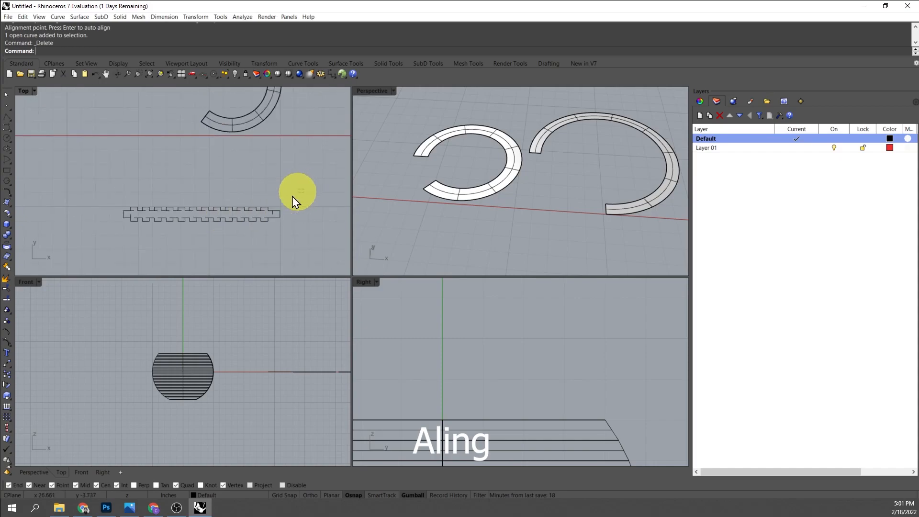
{"action": "left_click_drag", "start_coordinate": [76, 232], "coordinate": [76, 232]}
{"action": "type", "text": "G"}
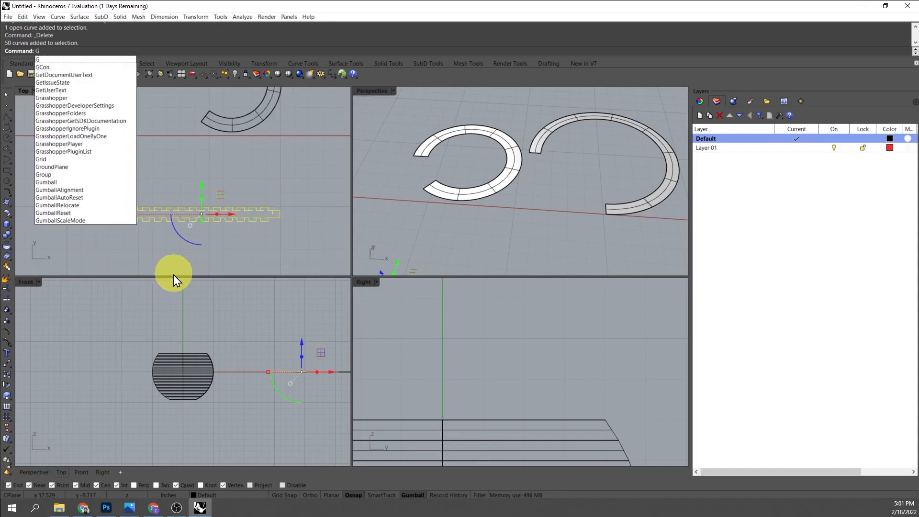
{"action": "type", "text": "roup"}
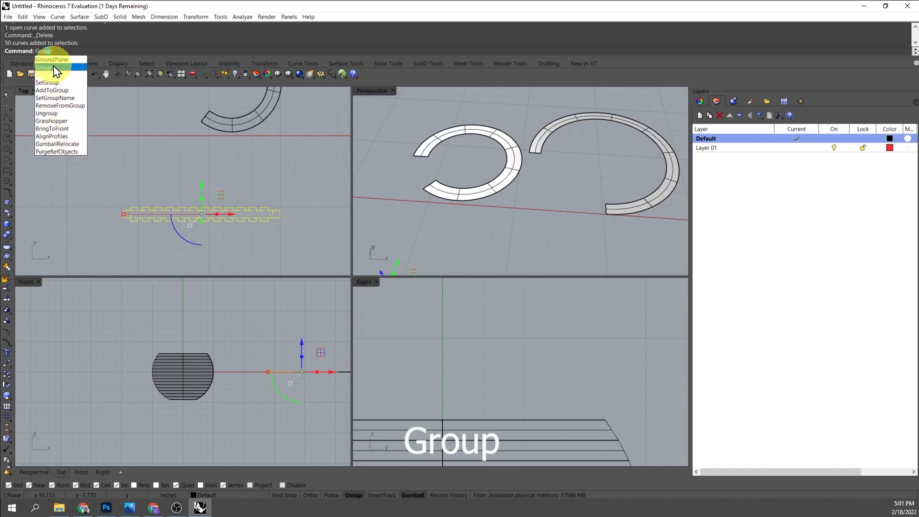
{"action": "left_click", "coordinate": [48, 68]}
{"action": "left_click", "coordinate": [268, 207]}
{"action": "left_click", "coordinate": [214, 285]}
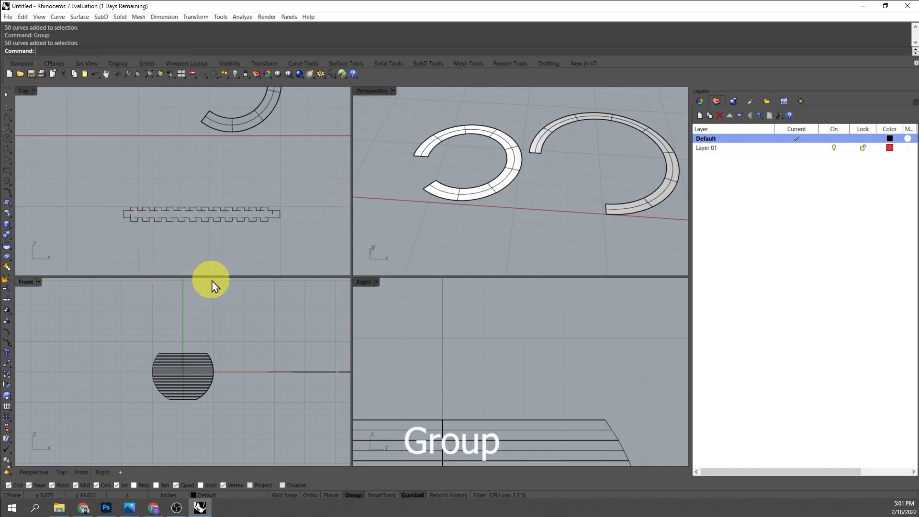
- Duplicate the grouped strip vertically to a spot just below the original
{"action": "scroll", "coordinate": [199, 264], "scroll_direction": "up", "scroll_amount": 3}
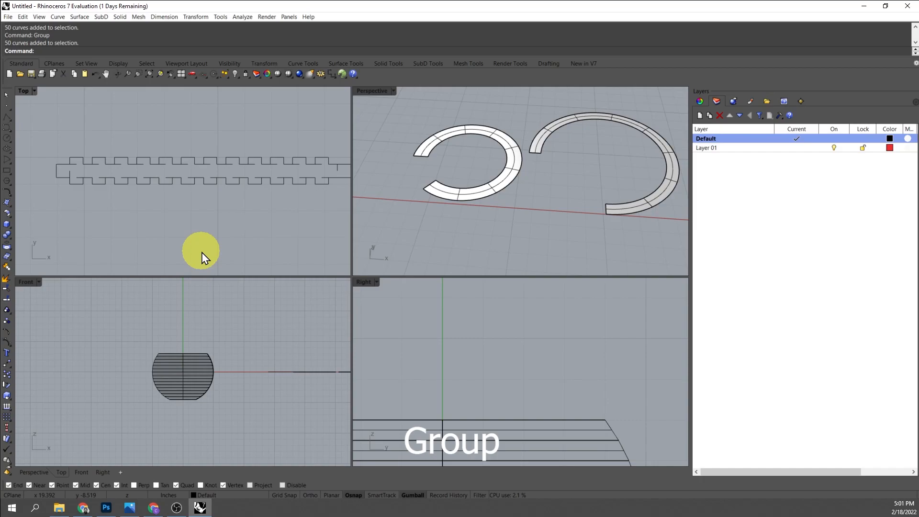
{"action": "scroll", "coordinate": [187, 216], "scroll_direction": "down", "scroll_amount": 3}
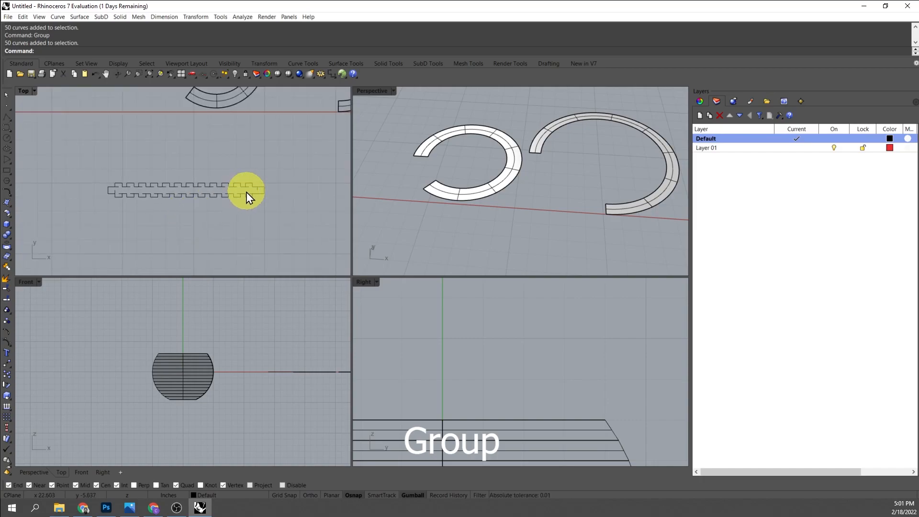
{"action": "left_click_drag", "start_coordinate": [309, 165], "coordinate": [126, 200]}
{"action": "scroll", "coordinate": [188, 170], "scroll_direction": "up", "scroll_amount": 2}
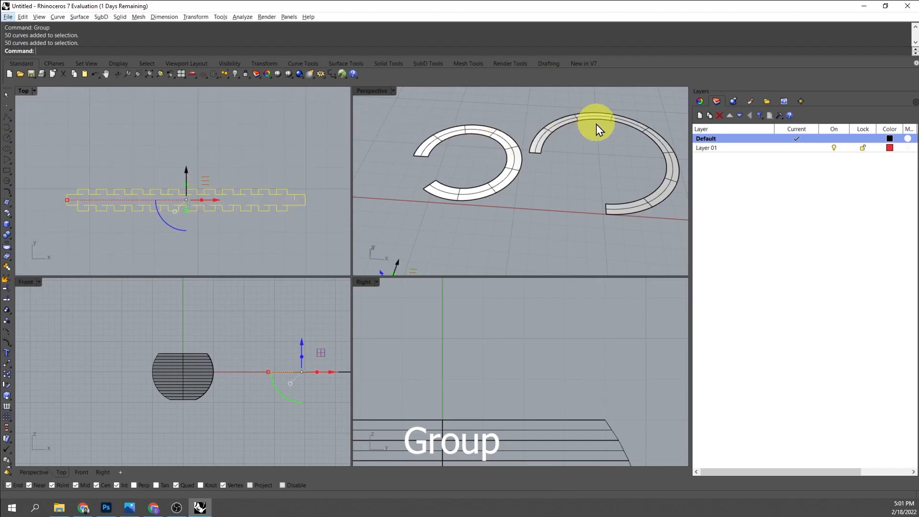
{"action": "right_click_drag", "start_coordinate": [277, 183], "coordinate": [249, 198]}
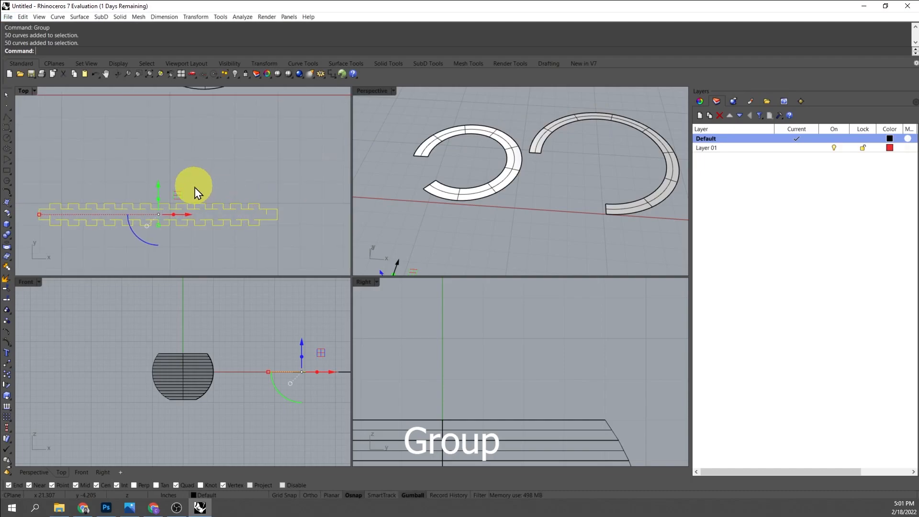
{"action": "left_click_drag", "start_coordinate": [156, 189], "coordinate": [157, 215]}
{"action": "key", "text": "alt"}
{"action": "left_click", "coordinate": [357, 201]}
{"action": "scroll", "coordinate": [120, 242], "scroll_direction": "up", "scroll_amount": 3}
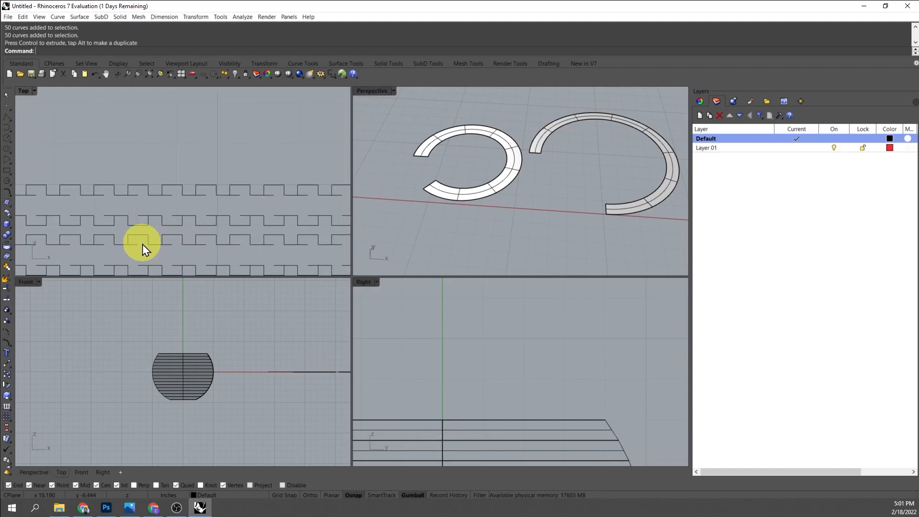
- Move the lower strip copy up so it overlaps the original's lower row of tabs
{"action": "left_click", "coordinate": [145, 244]}
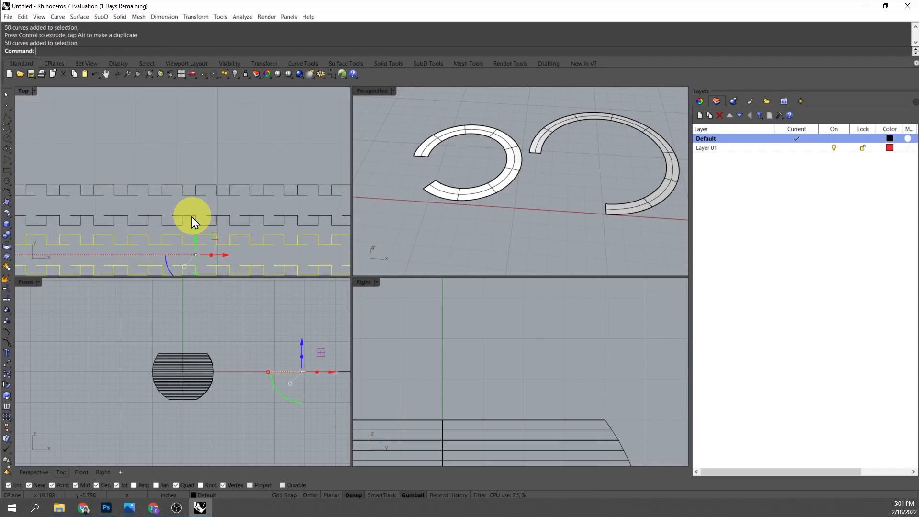
{"action": "left_click_drag", "start_coordinate": [194, 229], "coordinate": [197, 197]}
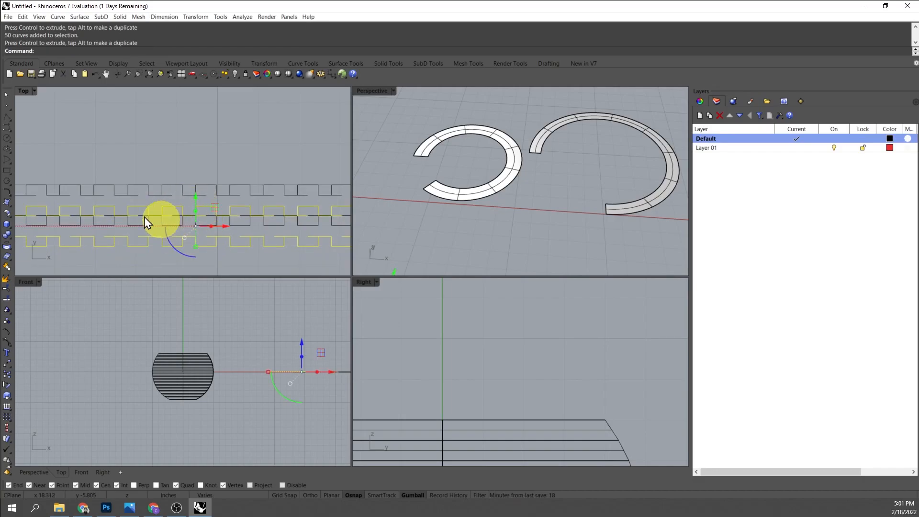
{"action": "scroll", "coordinate": [211, 209], "scroll_direction": "down", "scroll_amount": 3}
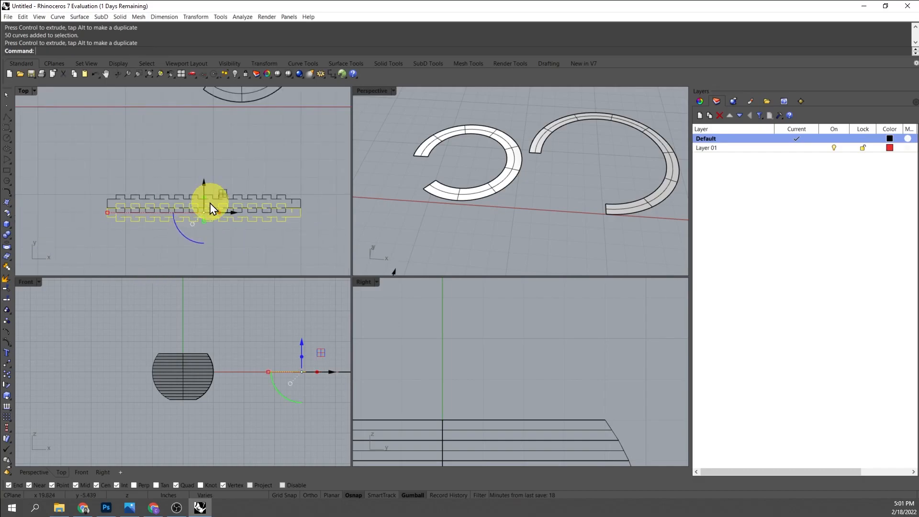
- Undo the strip copy's upward move and the strip duplication
{"action": "key", "text": "ctrl+z"}
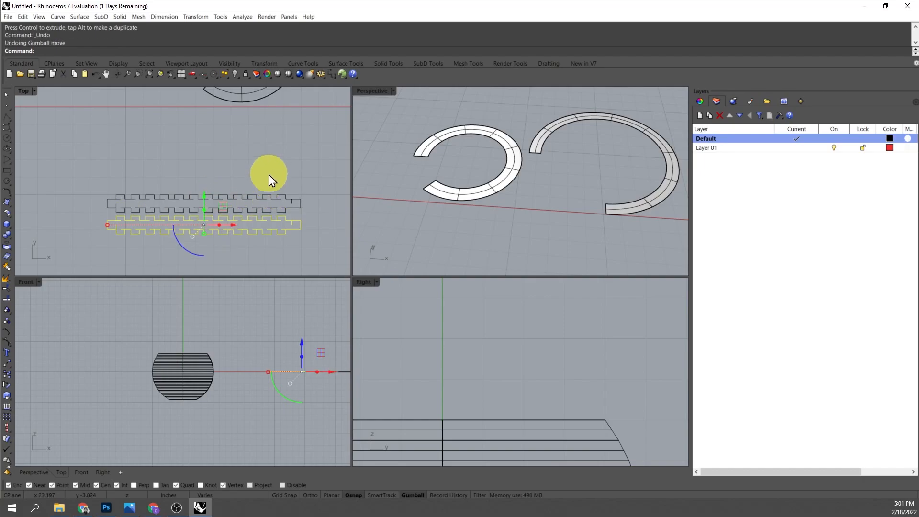
{"action": "key", "text": "ctrl+z"}
{"action": "scroll", "coordinate": [230, 232], "scroll_direction": "down", "scroll_amount": 4}
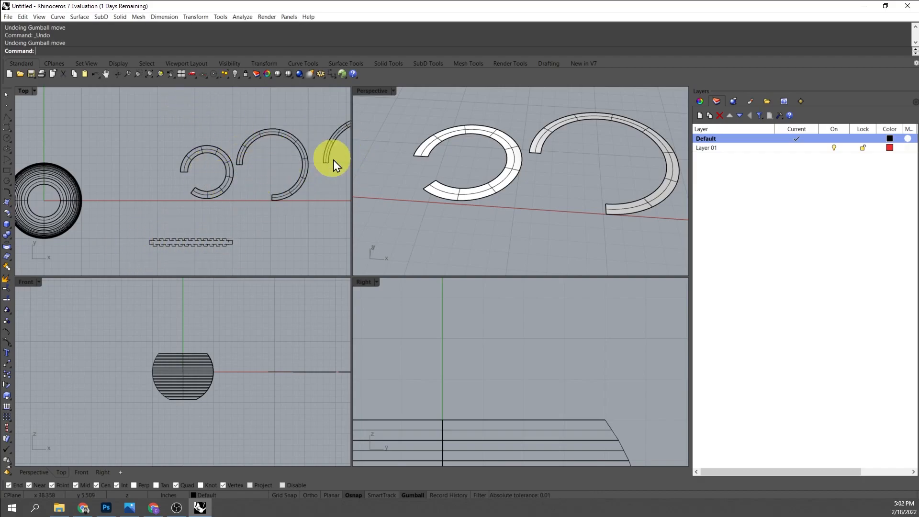
{"action": "scroll", "coordinate": [162, 248], "scroll_direction": "up", "scroll_amount": 5}
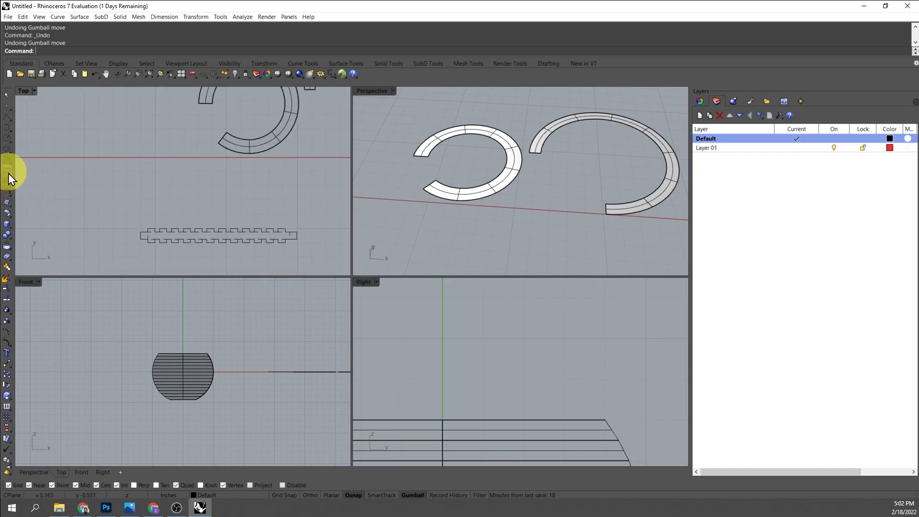
- Create a rectangular plane surface from corner to corner over the tabbed strip's central body, excluding the edge and end tabs
{"action": "left_click", "coordinate": [9, 207]}
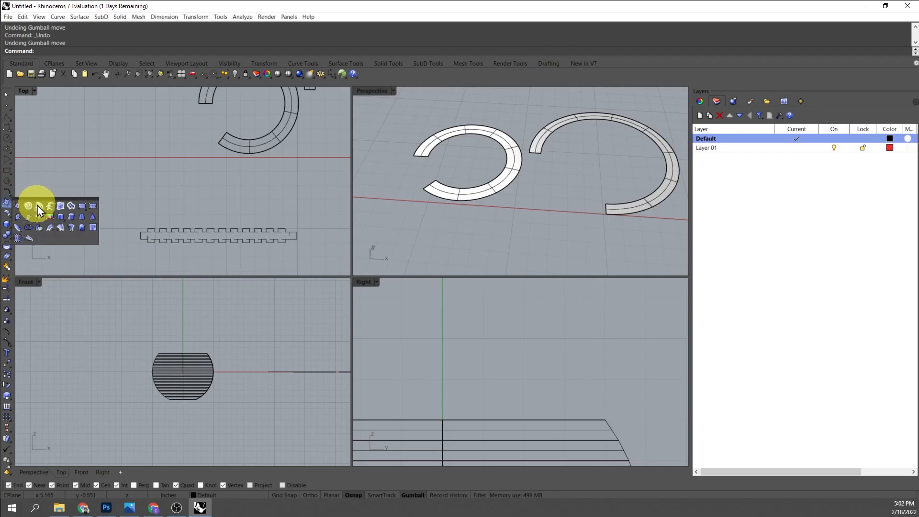
{"action": "left_click", "coordinate": [81, 205]}
{"action": "scroll", "coordinate": [144, 239], "scroll_direction": "up", "scroll_amount": 5}
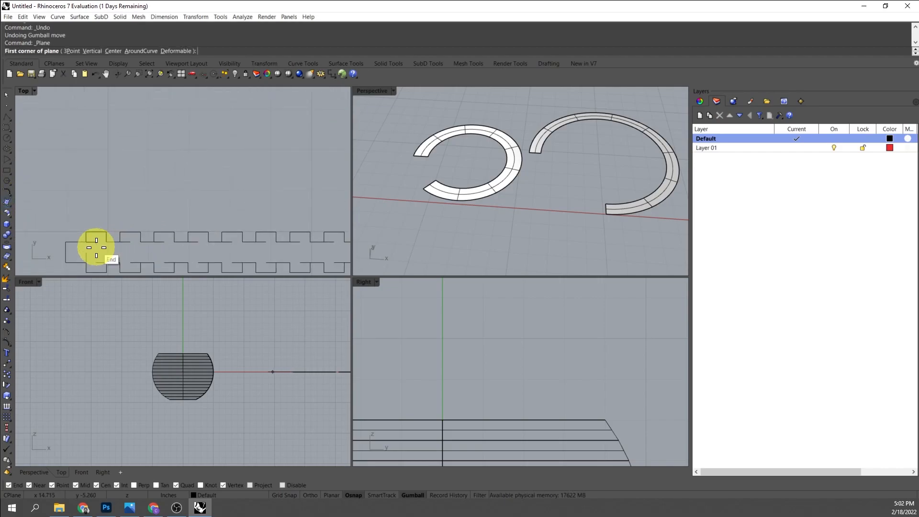
{"action": "left_click", "coordinate": [80, 245]}
{"action": "scroll", "coordinate": [103, 250], "scroll_direction": "down", "scroll_amount": 5}
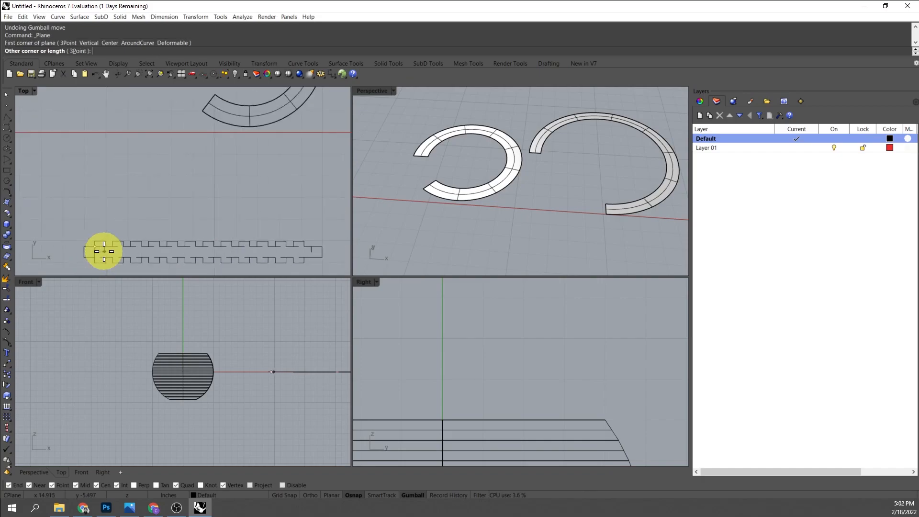
{"action": "scroll", "coordinate": [239, 261], "scroll_direction": "up", "scroll_amount": 3}
{"action": "left_click", "coordinate": [243, 261]}
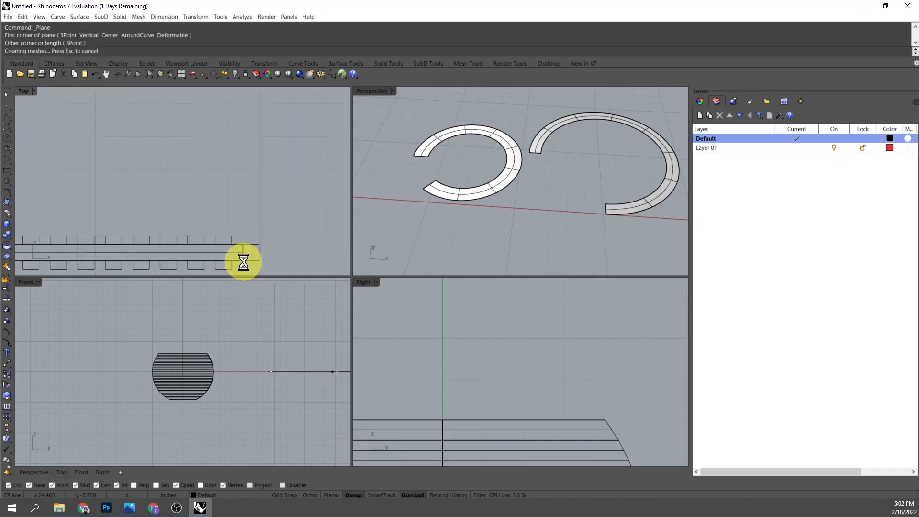
- Set the Top viewport to Shaded display and examine the strip's new surface in the Perspective view
{"action": "left_click", "coordinate": [34, 91]}
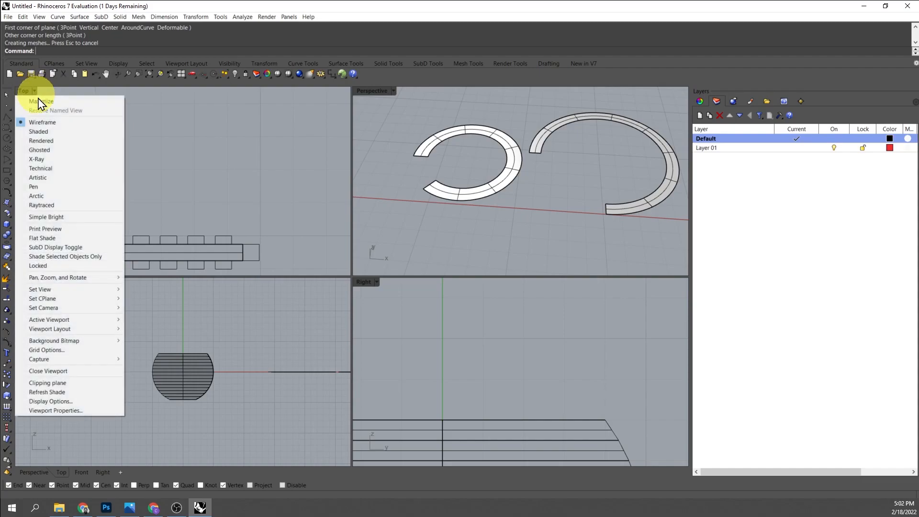
{"action": "left_click", "coordinate": [44, 129]}
{"action": "scroll", "coordinate": [520, 168], "scroll_direction": "down", "scroll_amount": 3}
{"action": "scroll", "coordinate": [501, 189], "scroll_direction": "up", "scroll_amount": 12}
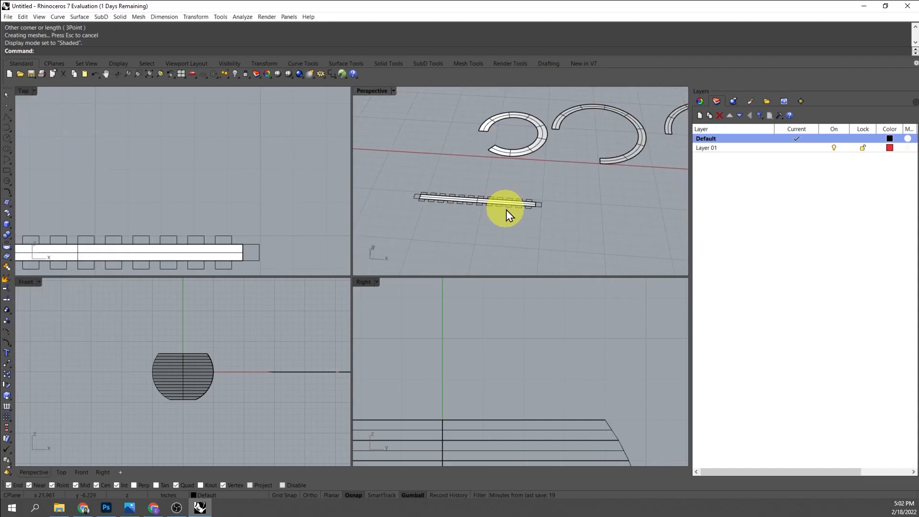
{"action": "right_click_drag", "start_coordinate": [508, 217], "coordinate": [523, 206]}
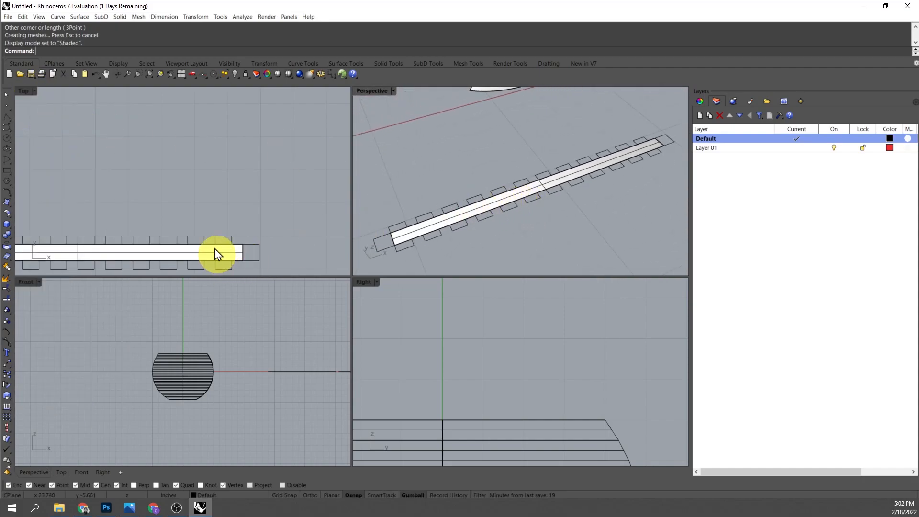
- Start FlowAlongSrf on the grouped tabbed strip curves, picking the strip's plane near its lower-left corner as the base surface
{"action": "scroll", "coordinate": [216, 205], "scroll_direction": "down", "scroll_amount": 4}
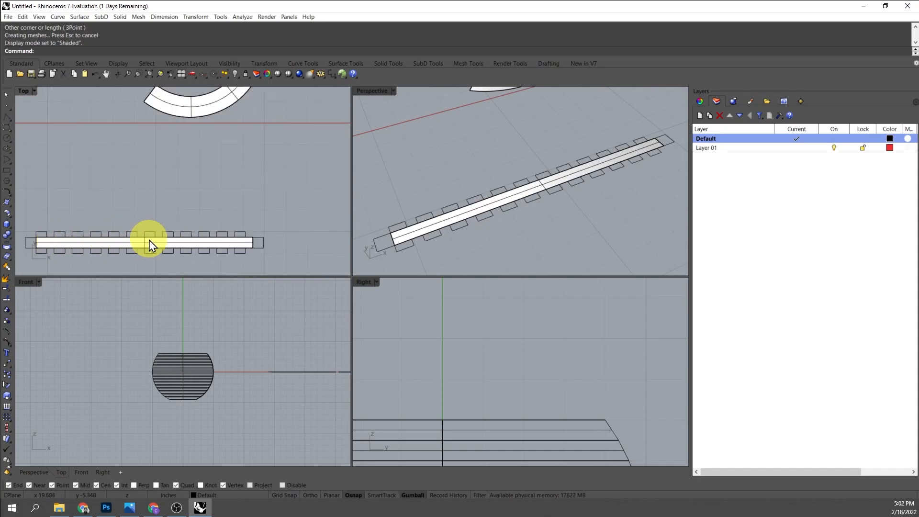
{"action": "right_click_drag", "start_coordinate": [145, 231], "coordinate": [140, 266]}
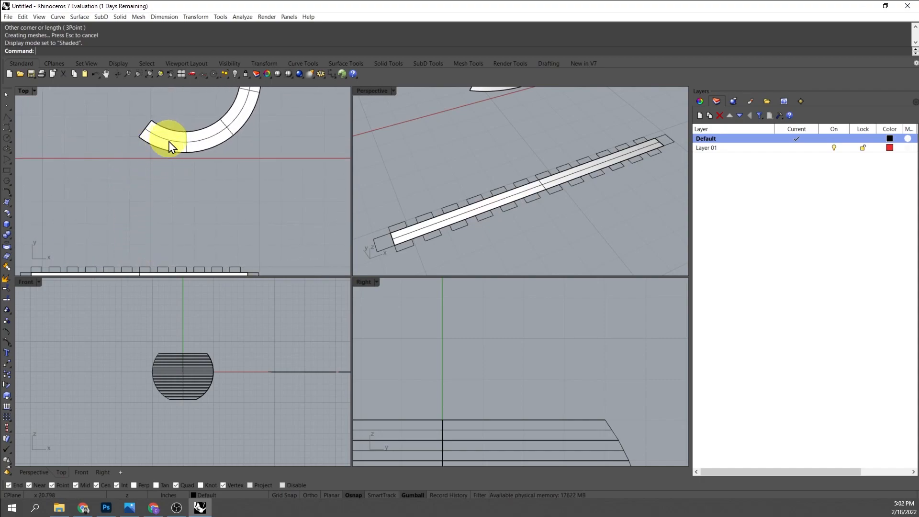
{"action": "scroll", "coordinate": [129, 175], "scroll_direction": "down", "scroll_amount": 3}
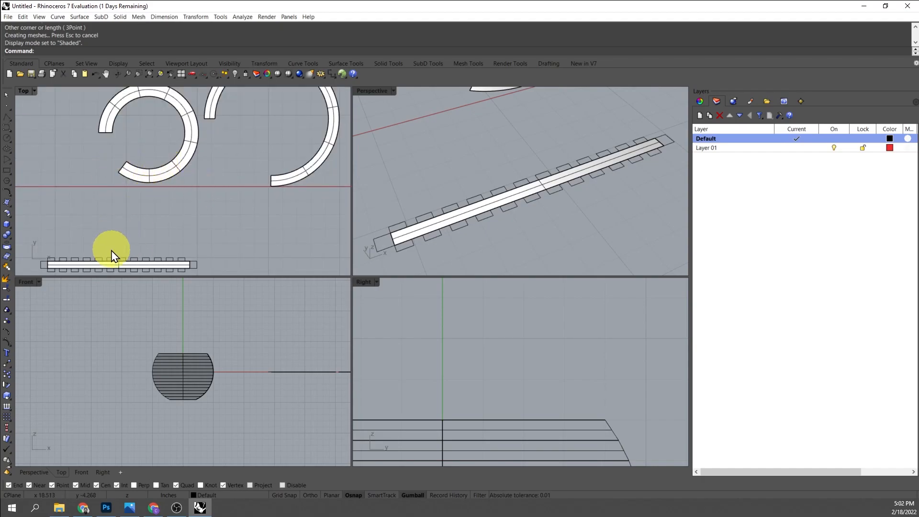
{"action": "right_click_drag", "start_coordinate": [164, 243], "coordinate": [191, 215]}
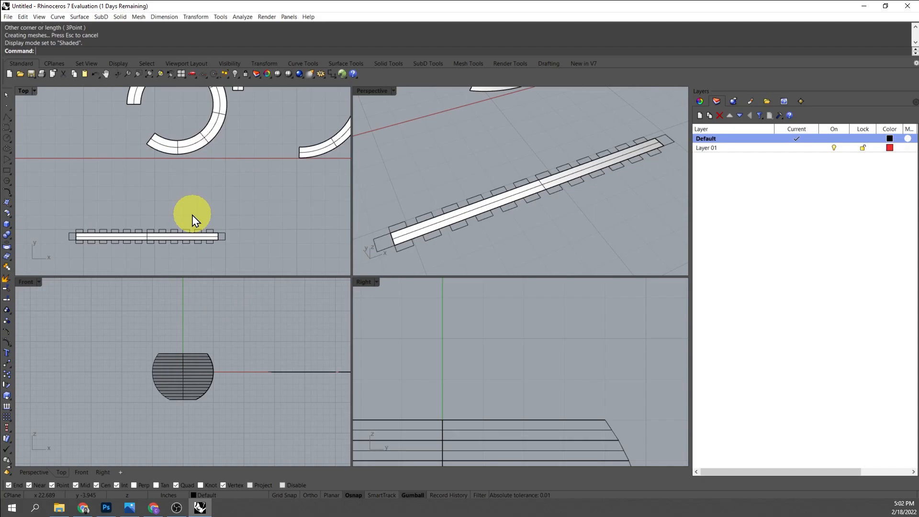
{"action": "type", "text": "FlowAlongSrf"}
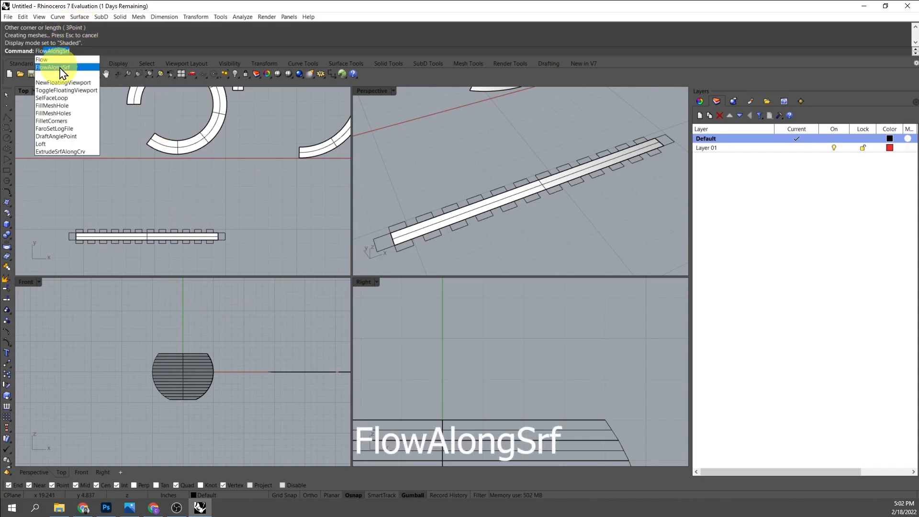
{"action": "left_click", "coordinate": [53, 67]}
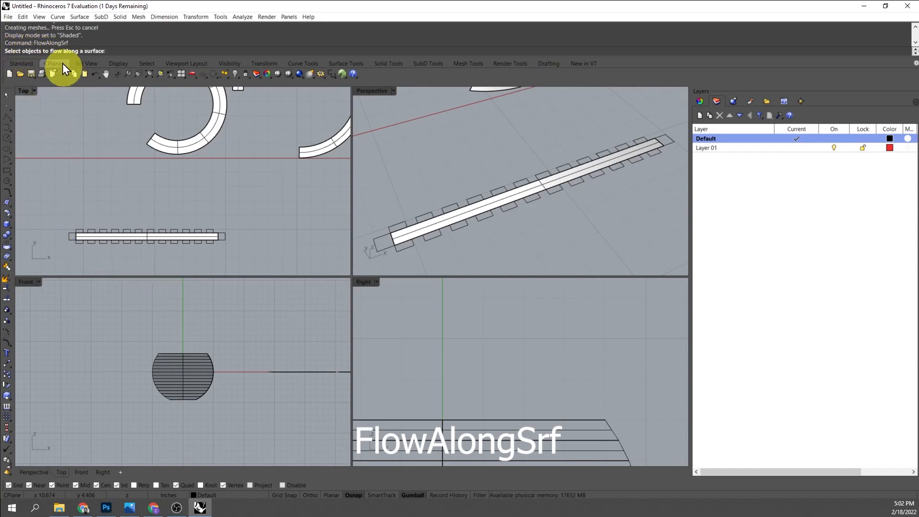
{"action": "left_click", "coordinate": [77, 228]}
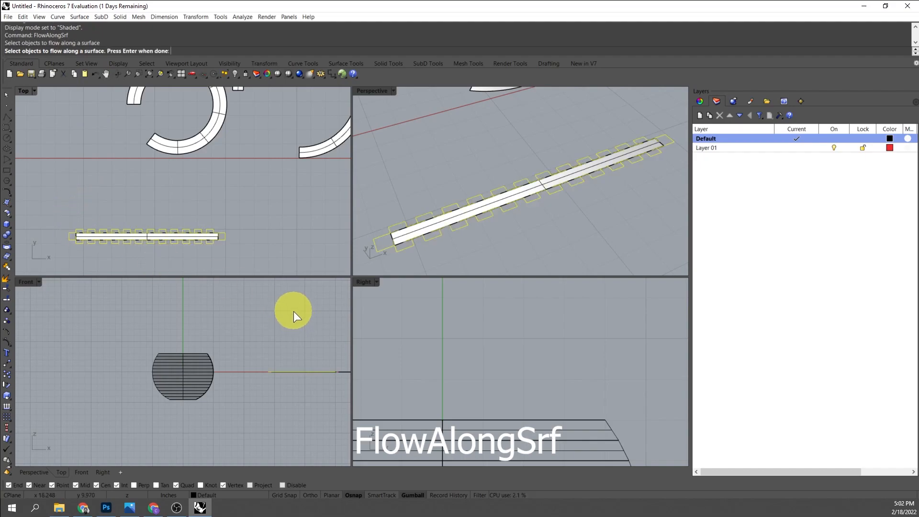
{"action": "key", "text": "Return"}
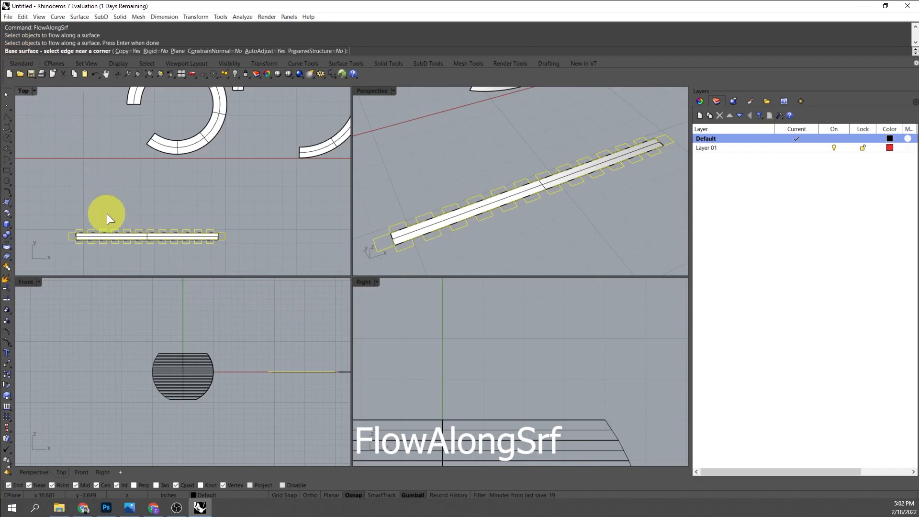
{"action": "scroll", "coordinate": [79, 239], "scroll_direction": "up", "scroll_amount": 5}
{"action": "left_click", "coordinate": [73, 176]}
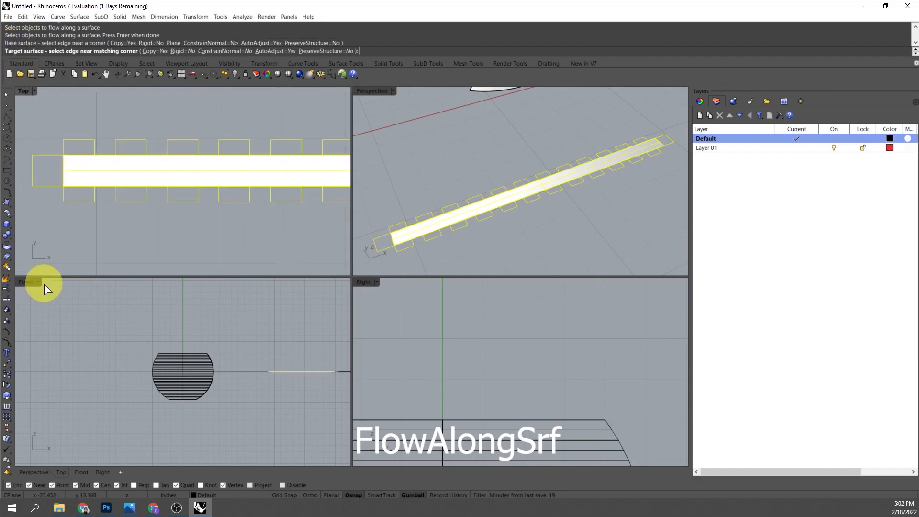
- Flow the strip curves onto the smallest unrolled arc band, picking the target surface near the matching corner at its lower end
{"action": "scroll", "coordinate": [79, 241], "scroll_direction": "down", "scroll_amount": 5}
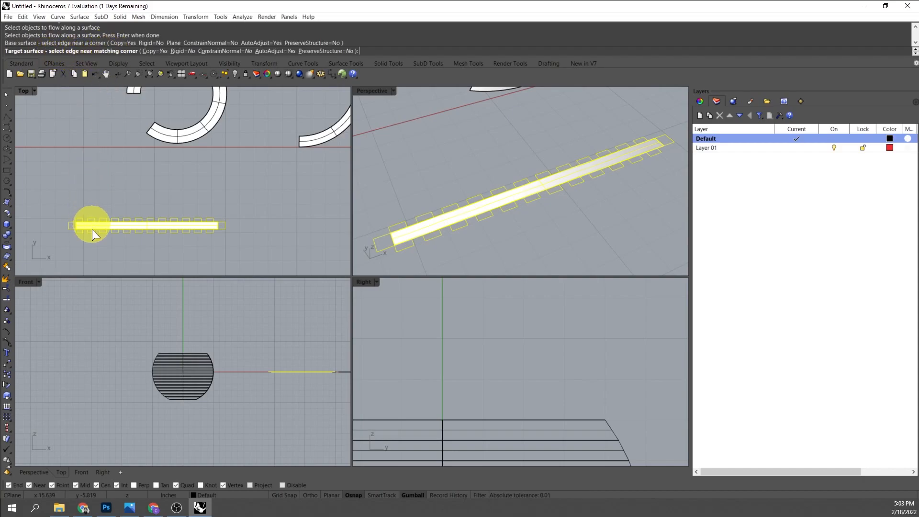
{"action": "scroll", "coordinate": [92, 224], "scroll_direction": "up", "scroll_amount": 8}
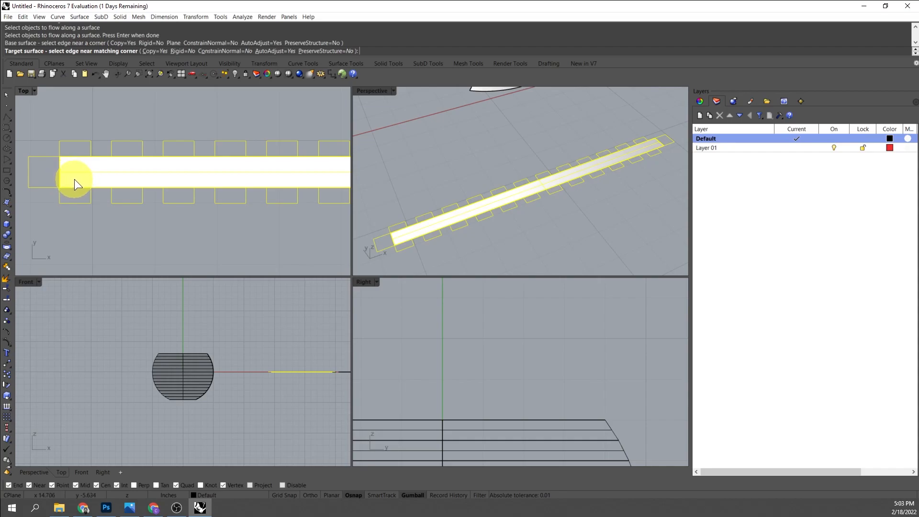
{"action": "scroll", "coordinate": [72, 178], "scroll_direction": "down", "scroll_amount": 5}
{"action": "right_click_drag", "start_coordinate": [121, 145], "coordinate": [143, 171]}
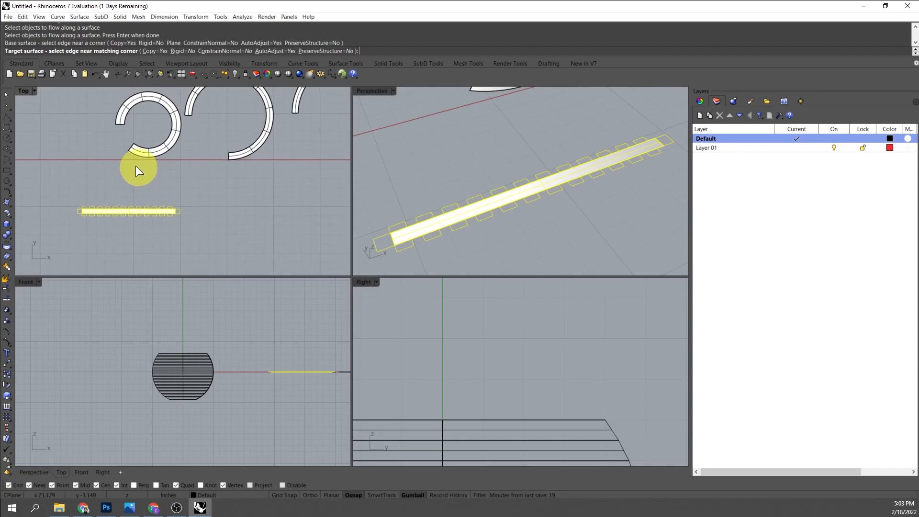
{"action": "scroll", "coordinate": [153, 165], "scroll_direction": "up", "scroll_amount": 5}
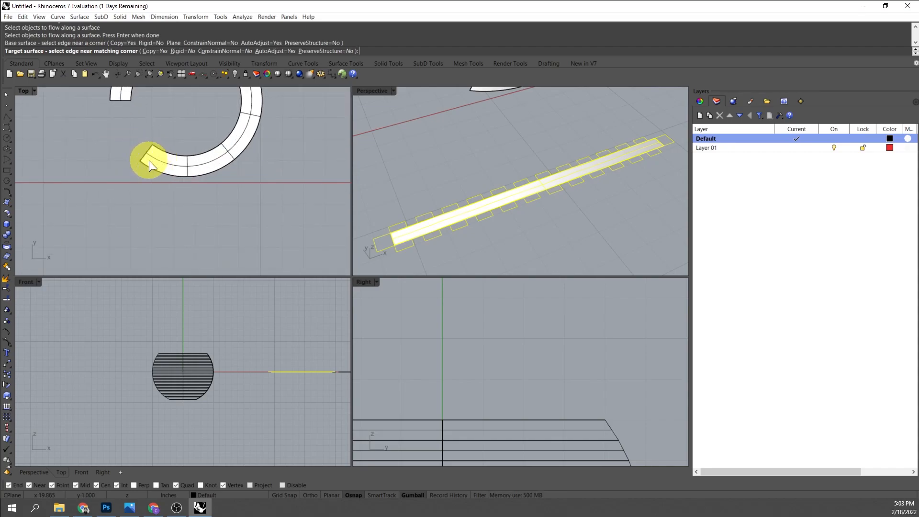
{"action": "left_click", "coordinate": [148, 160]}
{"action": "scroll", "coordinate": [166, 187], "scroll_direction": "down", "scroll_amount": 3}
{"action": "scroll", "coordinate": [173, 244], "scroll_direction": "down", "scroll_amount": 2}
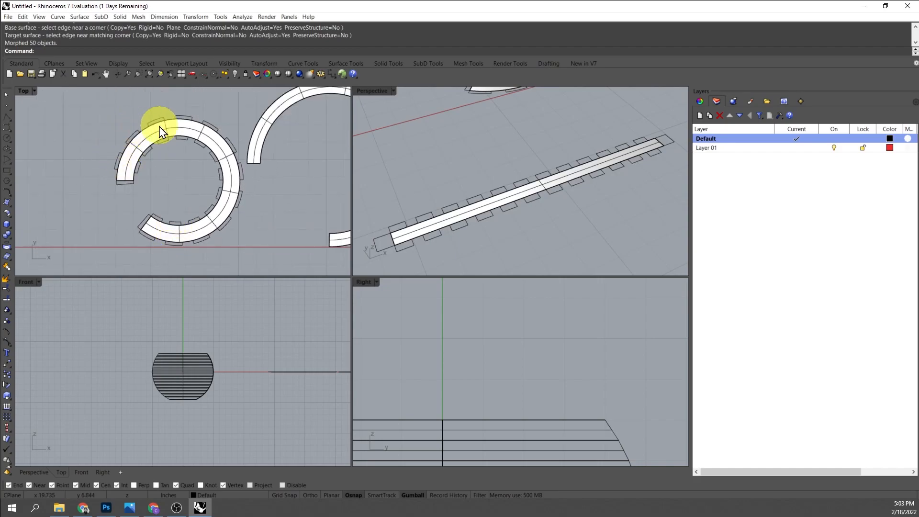
{"action": "scroll", "coordinate": [201, 135], "scroll_direction": "down", "scroll_amount": 2}
{"action": "scroll", "coordinate": [189, 158], "scroll_direction": "up", "scroll_amount": 2}
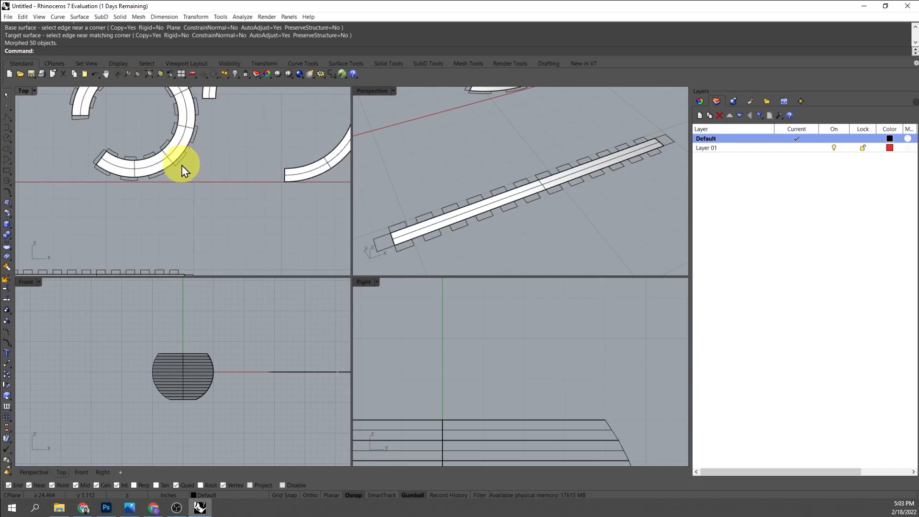
- Hide the smallest arc band's surface and examine the curved tab outline against the straight strip
{"action": "left_click", "coordinate": [160, 168]}
{"action": "scroll", "coordinate": [160, 166], "scroll_direction": "down", "scroll_amount": 3}
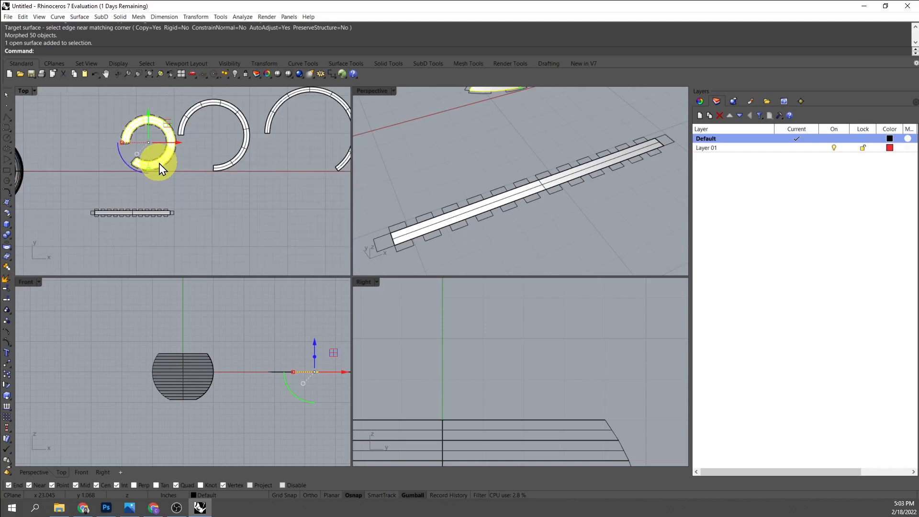
{"action": "type", "text": "h"}
{"action": "key", "text": "Return"}
{"action": "scroll", "coordinate": [158, 143], "scroll_direction": "up", "scroll_amount": 2}
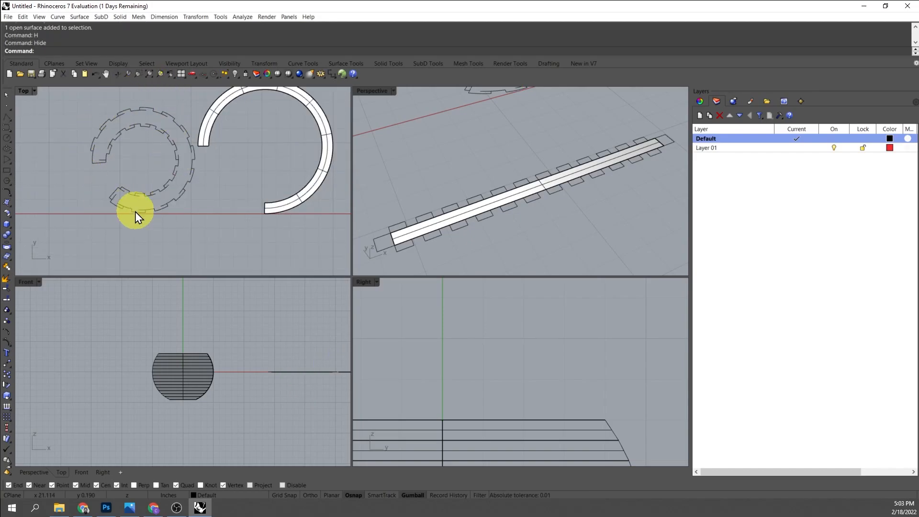
{"action": "scroll", "coordinate": [195, 130], "scroll_direction": "down", "scroll_amount": 3}
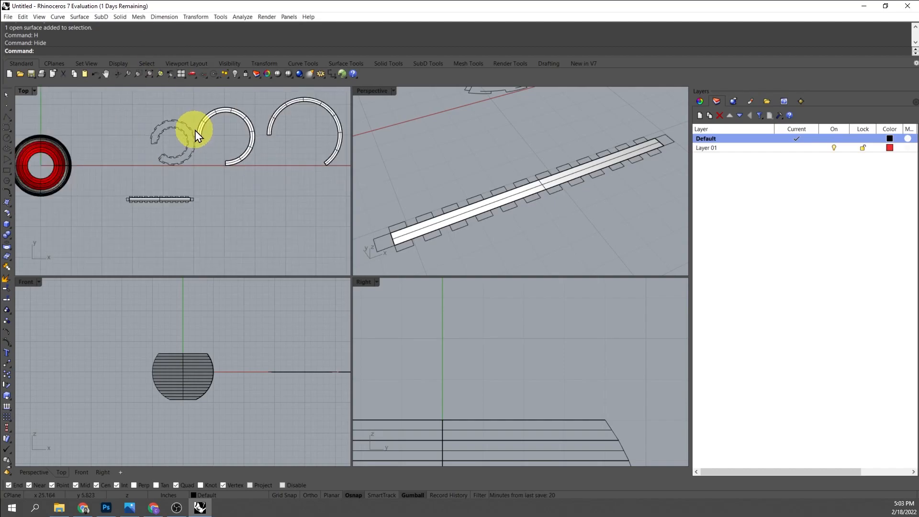
{"action": "scroll", "coordinate": [201, 172], "scroll_direction": "up", "scroll_amount": 2}
{"action": "scroll", "coordinate": [95, 182], "scroll_direction": "up", "scroll_amount": 5}
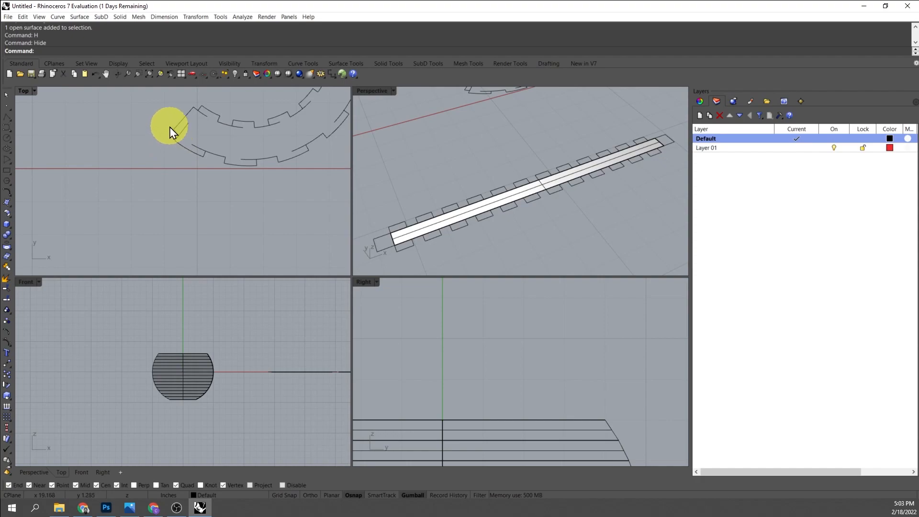
{"action": "scroll", "coordinate": [180, 131], "scroll_direction": "down", "scroll_amount": 3}
{"action": "scroll", "coordinate": [118, 209], "scroll_direction": "up", "scroll_amount": 5}
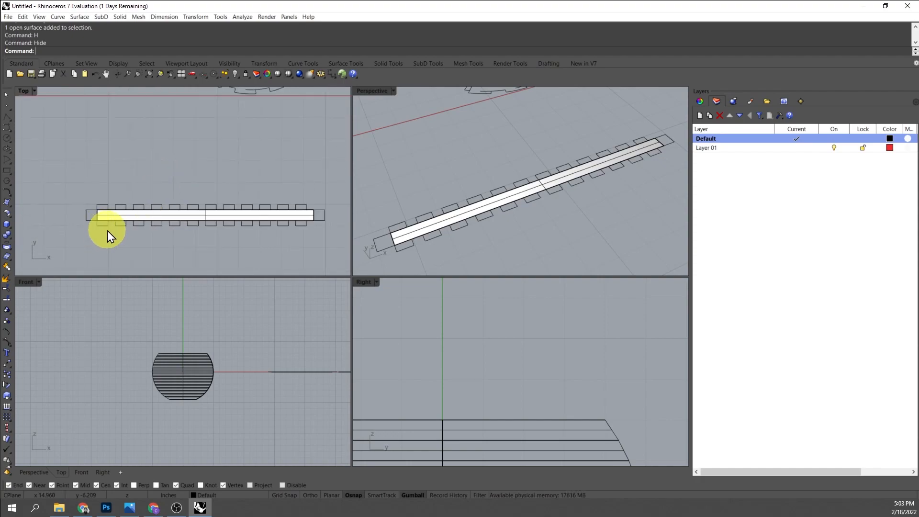
- Undo the hiding of the smallest arc band's surface
{"action": "key", "text": "ctrl+z"}
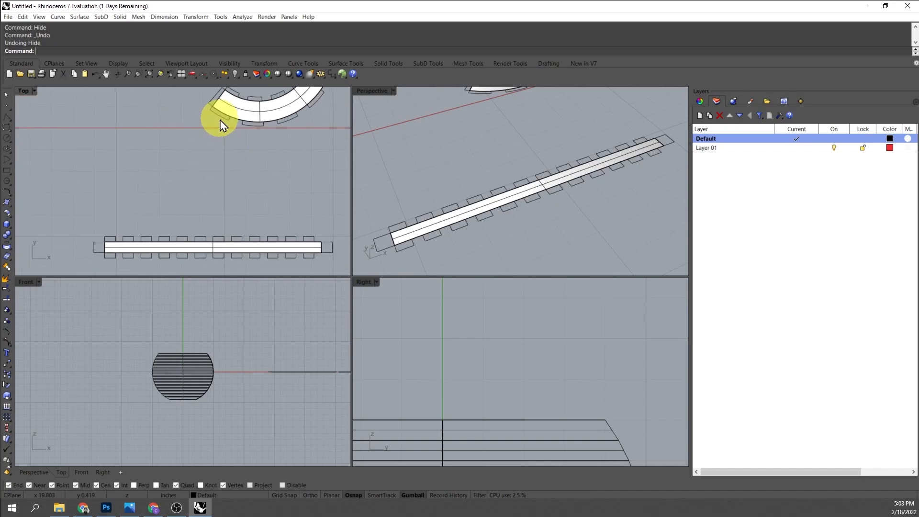
{"action": "right_click_drag", "start_coordinate": [223, 154], "coordinate": [204, 132]}
{"action": "scroll", "coordinate": [204, 132], "scroll_direction": "down", "scroll_amount": 3}
{"action": "scroll", "coordinate": [130, 201], "scroll_direction": "up", "scroll_amount": 6}
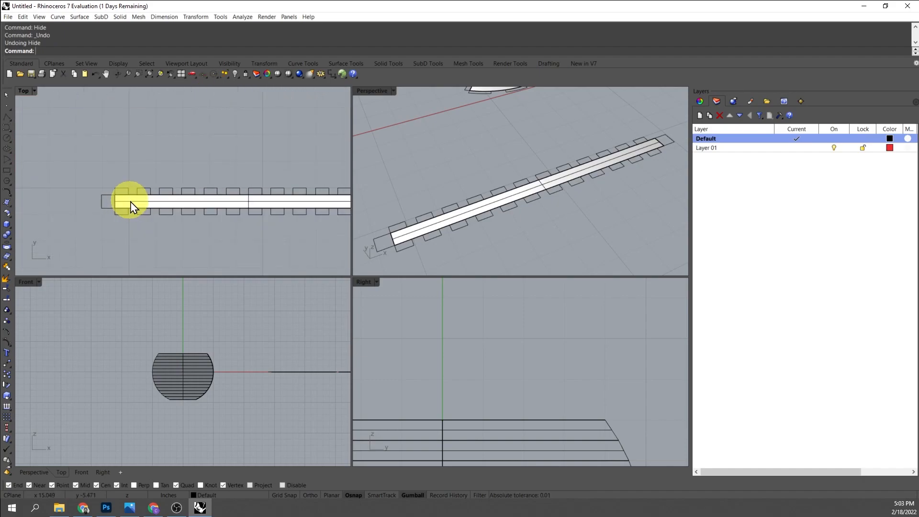
- Check the straight strip's surface and its grouped curves, and undo the flow of the curves onto the arc band
{"action": "left_click", "coordinate": [130, 201]}
{"action": "scroll", "coordinate": [70, 194], "scroll_direction": "up", "scroll_amount": 5}
{"action": "scroll", "coordinate": [71, 195], "scroll_direction": "up", "scroll_amount": 1}
{"action": "left_click", "coordinate": [151, 207]}
{"action": "left_click", "coordinate": [149, 196]}
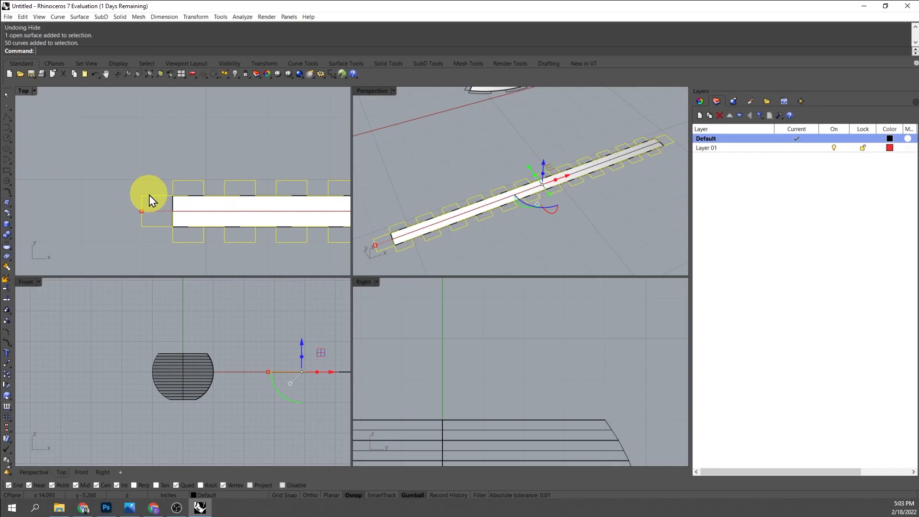
{"action": "scroll", "coordinate": [123, 187], "scroll_direction": "down", "scroll_amount": 3}
{"action": "right_click_drag", "start_coordinate": [199, 194], "coordinate": [147, 202]}
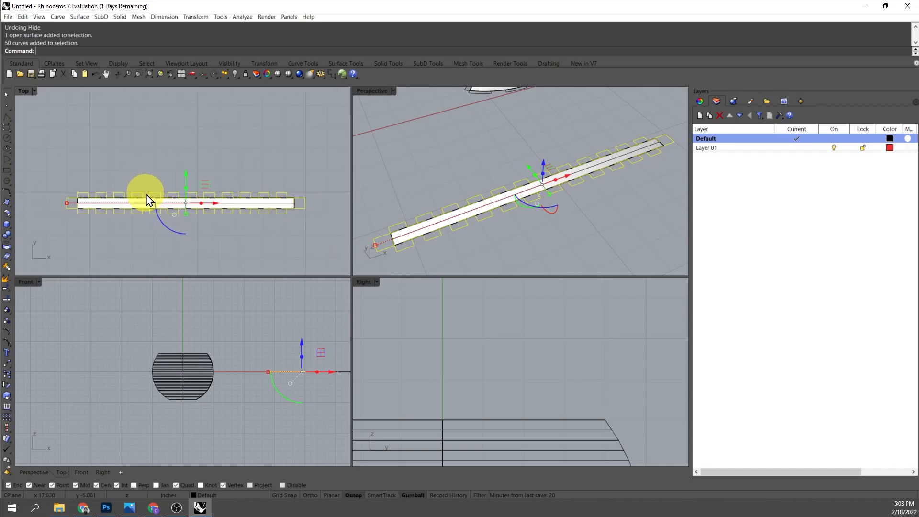
{"action": "scroll", "coordinate": [253, 131], "scroll_direction": "down", "scroll_amount": 5}
{"action": "key", "text": "ctrl+z"}
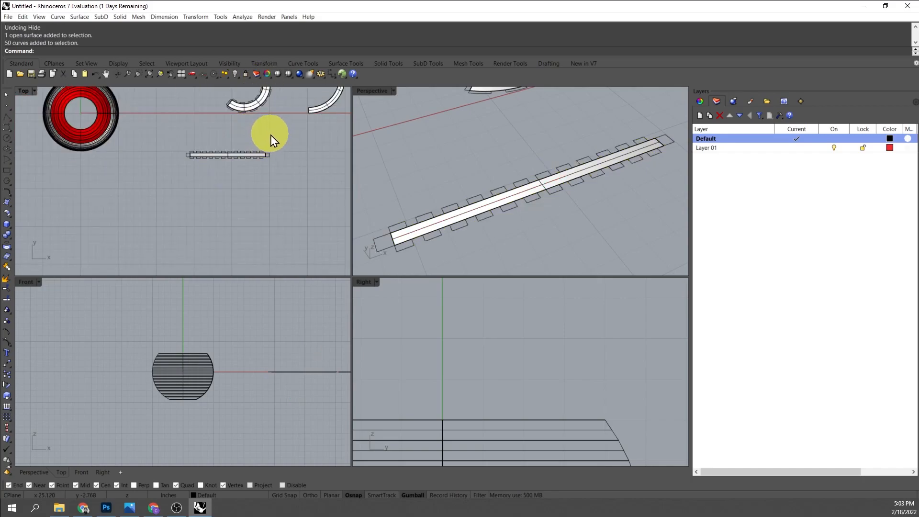
- Turn on the control points of the straight strip's grouped tab curves
{"action": "scroll", "coordinate": [271, 135], "scroll_direction": "up", "scroll_amount": 4}
{"action": "scroll", "coordinate": [148, 168], "scroll_direction": "up", "scroll_amount": 3}
{"action": "scroll", "coordinate": [186, 130], "scroll_direction": "down", "scroll_amount": 2}
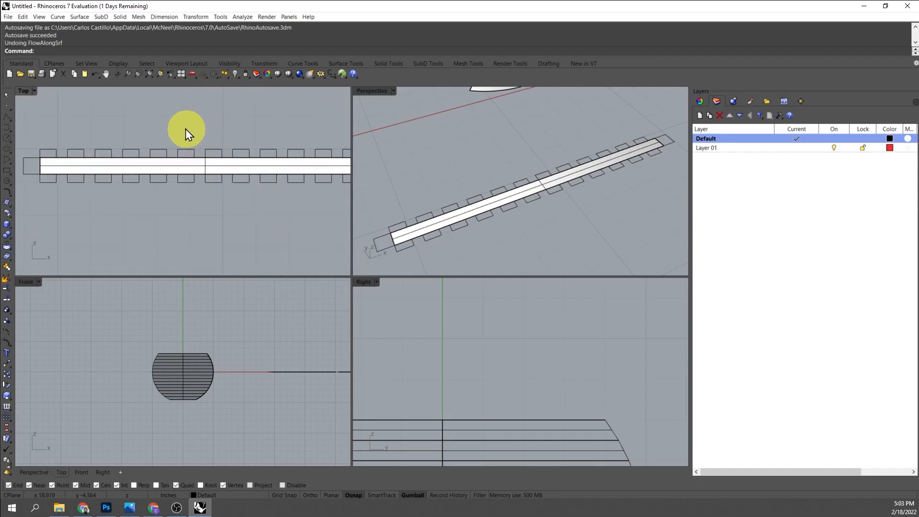
{"action": "key", "text": "ctrl+a"}
{"action": "scroll", "coordinate": [111, 156], "scroll_direction": "up", "scroll_amount": 3}
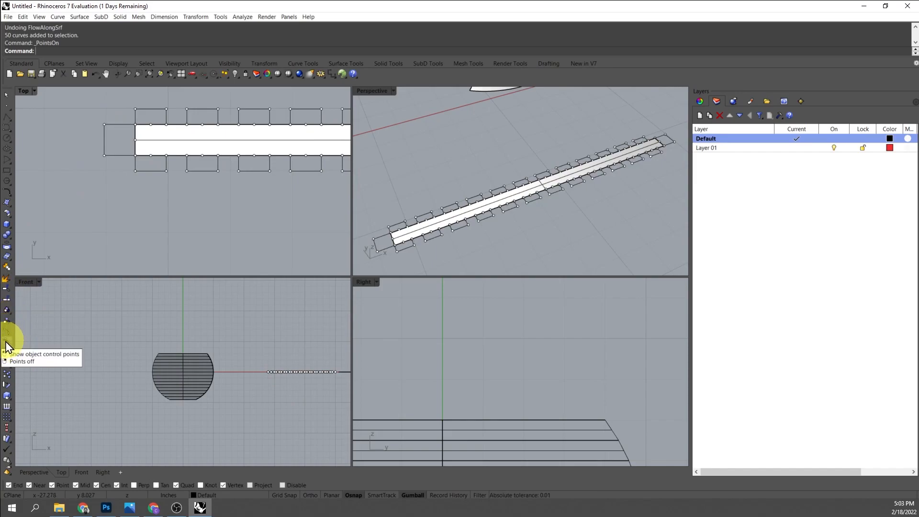
{"action": "right_click_drag", "start_coordinate": [66, 197], "coordinate": [90, 228]}
- Move the outer control points of the strip's left end tab outward by one end-tab length to lengthen the tab
{"action": "left_click_drag", "start_coordinate": [101, 146], "coordinate": [147, 215]}
{"action": "type", "text": "m"}
{"action": "key", "text": "Return"}
{"action": "left_click", "coordinate": [157, 158]}
{"action": "left_click", "coordinate": [122, 156]}
{"action": "right_click_drag", "start_coordinate": [137, 228], "coordinate": [47, 225]}
{"action": "scroll", "coordinate": [46, 223], "scroll_direction": "down", "scroll_amount": 12}
{"action": "key", "text": "Escape"}
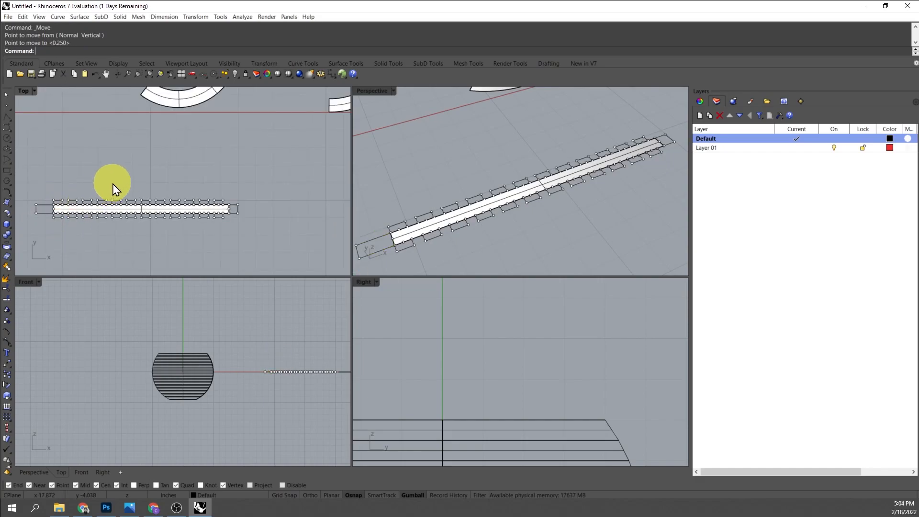
- Turn on the grouped tab curves' control points and move the strip's right end tab's outer points outward to match the left end tab
{"action": "scroll", "coordinate": [247, 205], "scroll_direction": "up", "scroll_amount": 8}
{"action": "key", "text": "Escape"}
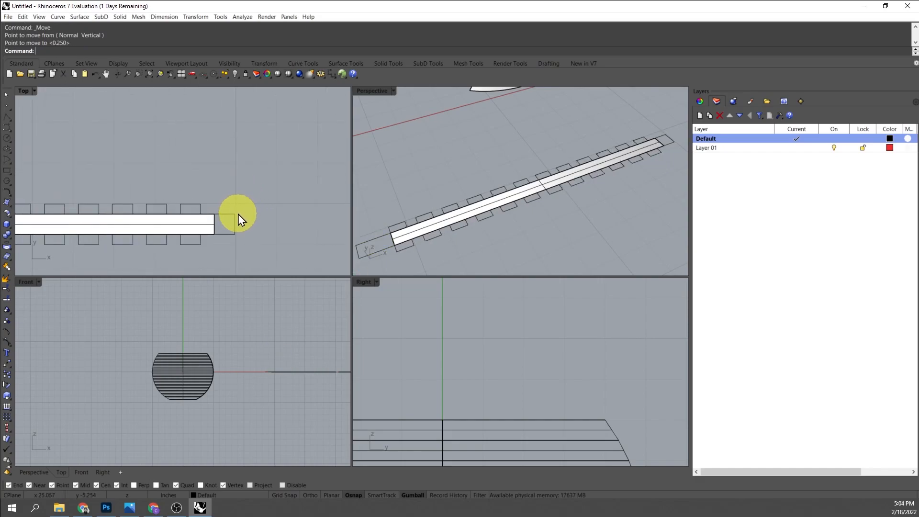
{"action": "left_click", "coordinate": [235, 215]}
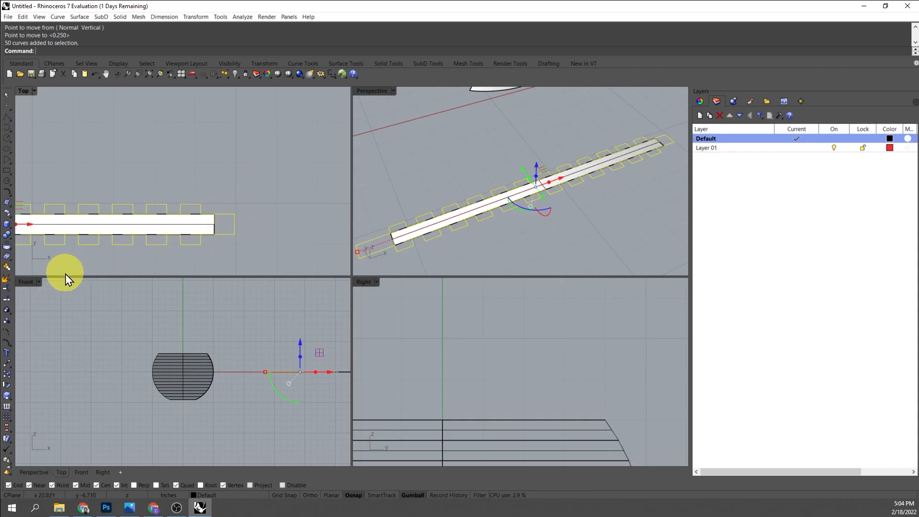
{"action": "left_click", "coordinate": [8, 349]}
{"action": "left_click_drag", "start_coordinate": [225, 195], "coordinate": [267, 247]}
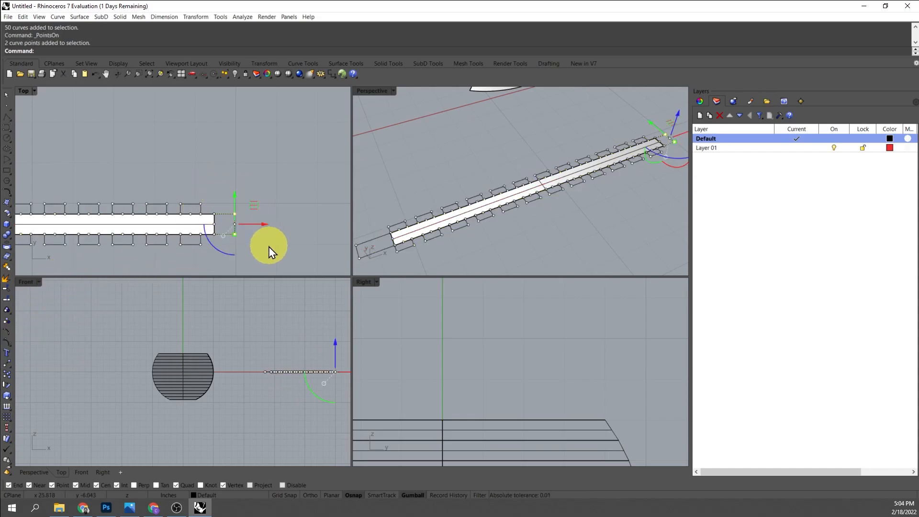
{"action": "type", "text": "m"}
{"action": "key", "text": "Return"}
{"action": "left_click", "coordinate": [226, 215]}
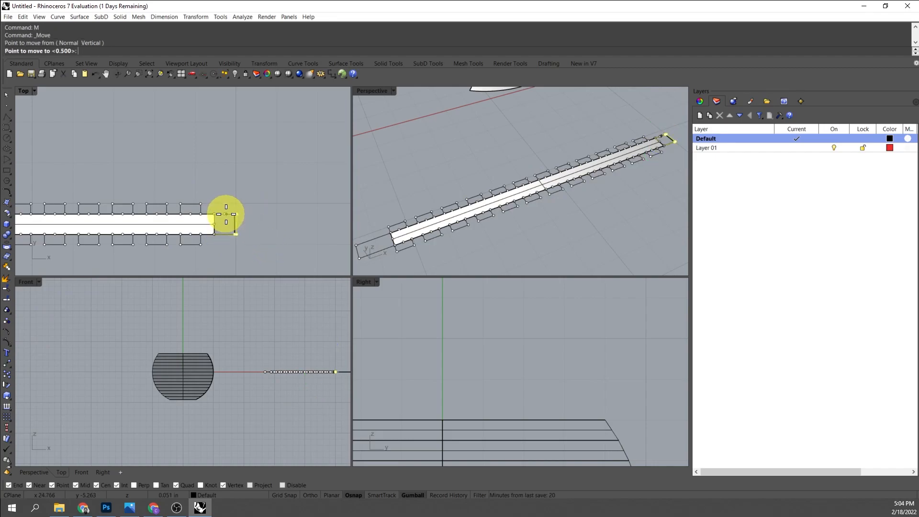
{"action": "scroll", "coordinate": [234, 216], "scroll_direction": "up", "scroll_amount": 1}
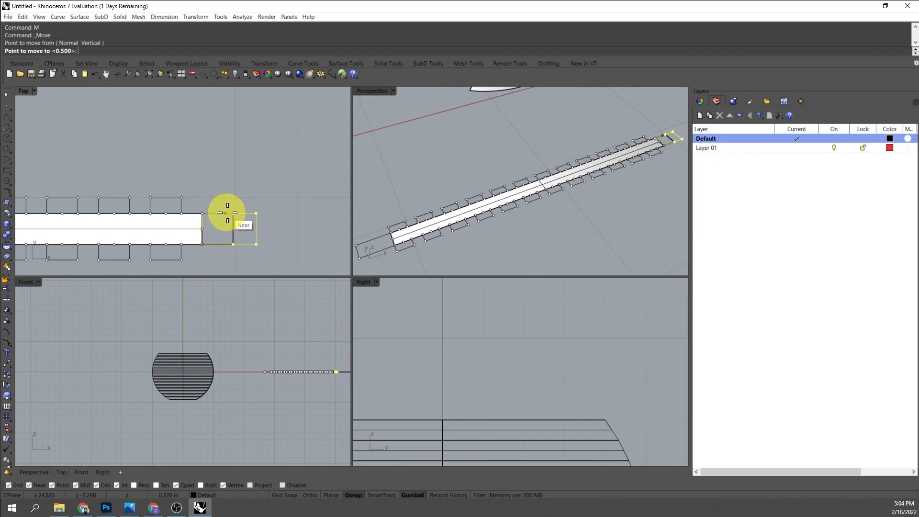
{"action": "left_click", "coordinate": [233, 213]}
{"action": "left_click", "coordinate": [281, 184]}
{"action": "scroll", "coordinate": [277, 185], "scroll_direction": "down", "scroll_amount": 3}
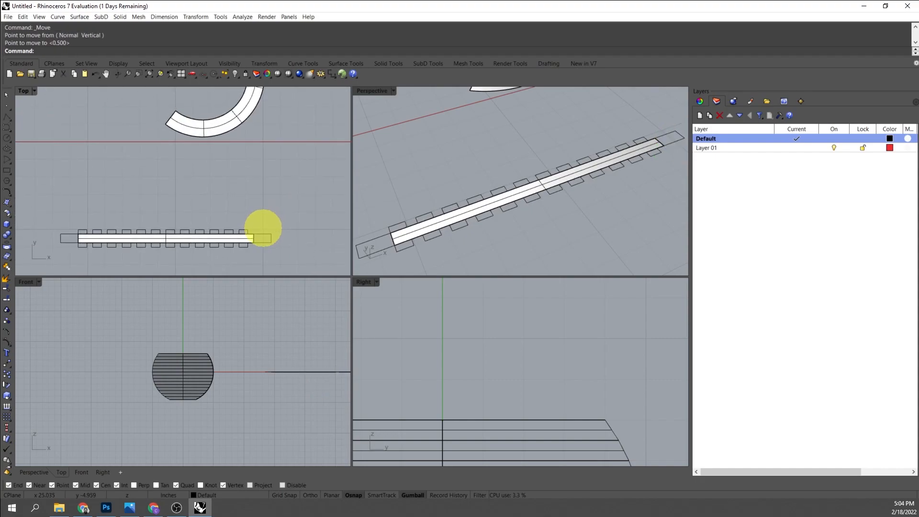
- Try to flow the grouped tab curves from the straight strip onto the smallest arc band with FlowAlongSrf
{"action": "type", "text": "lowAlongSrf"}
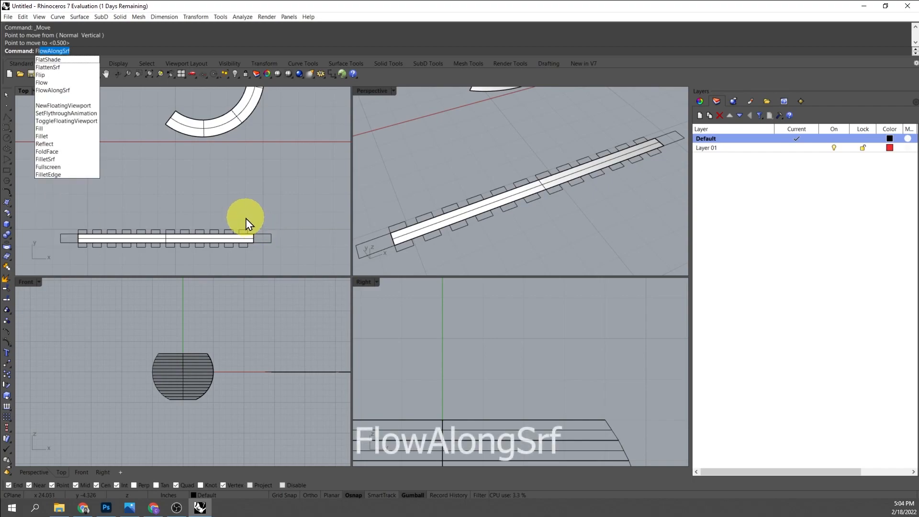
{"action": "key", "text": "Return"}
{"action": "left_click", "coordinate": [127, 228]}
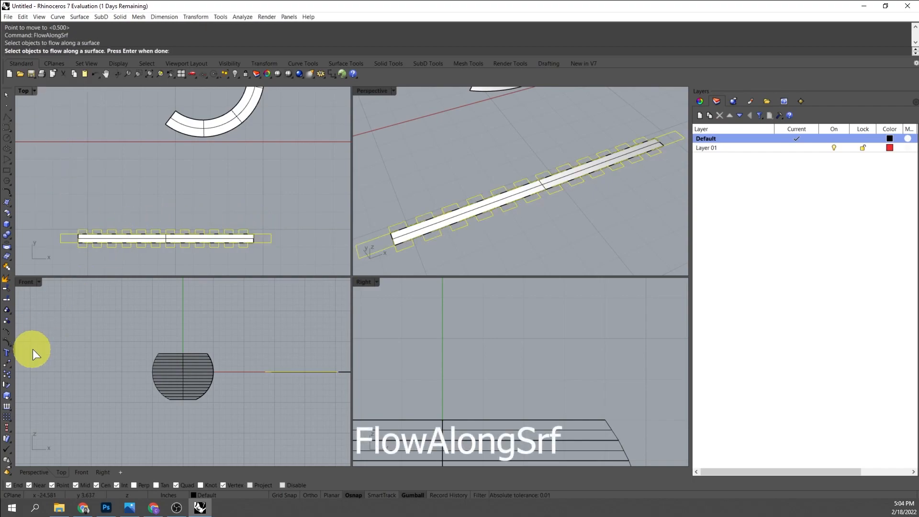
{"action": "key", "text": "Return"}
{"action": "scroll", "coordinate": [91, 241], "scroll_direction": "up", "scroll_amount": 5}
{"action": "left_click", "coordinate": [68, 240]}
{"action": "scroll", "coordinate": [65, 243], "scroll_direction": "down", "scroll_amount": 3}
{"action": "scroll", "coordinate": [163, 166], "scroll_direction": "up", "scroll_amount": 4}
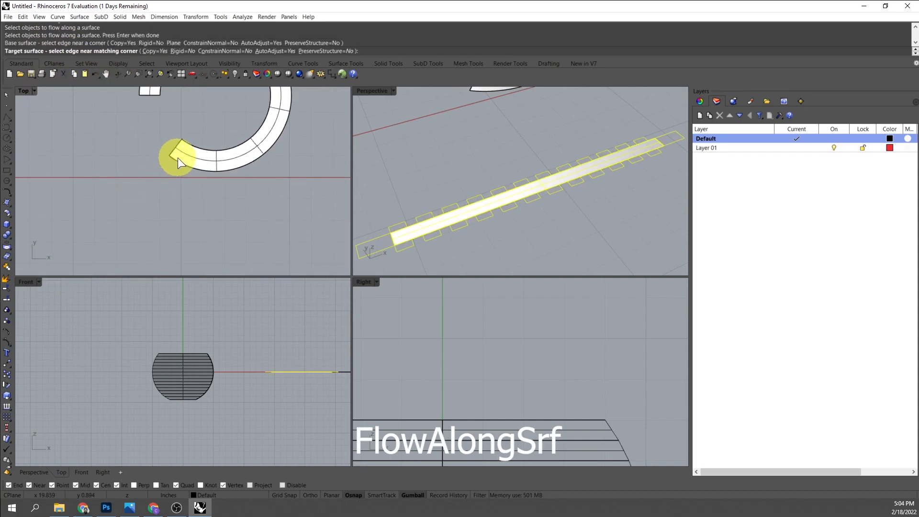
{"action": "left_click", "coordinate": [178, 157]}
- Inspect the flowed tab curves at both ends of the smallest arc band and undo the flow
{"action": "scroll", "coordinate": [194, 184], "scroll_direction": "down", "scroll_amount": 4}
{"action": "scroll", "coordinate": [199, 165], "scroll_direction": "up", "scroll_amount": 4}
{"action": "scroll", "coordinate": [135, 180], "scroll_direction": "up", "scroll_amount": 5}
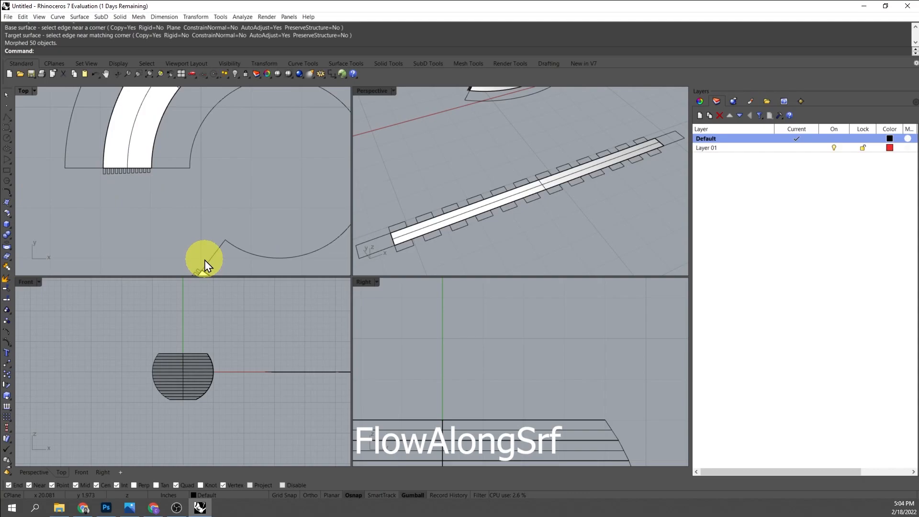
{"action": "scroll", "coordinate": [177, 216], "scroll_direction": "up", "scroll_amount": 3}
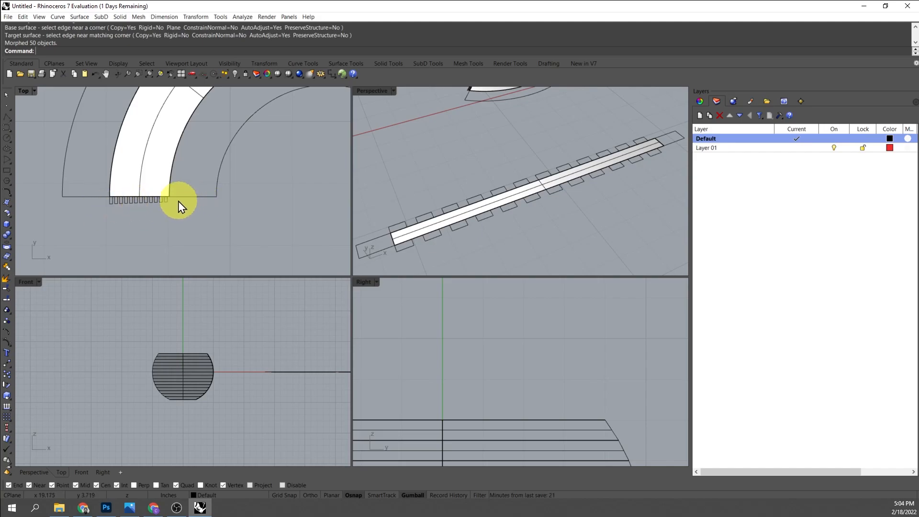
{"action": "scroll", "coordinate": [144, 200], "scroll_direction": "down", "scroll_amount": 3}
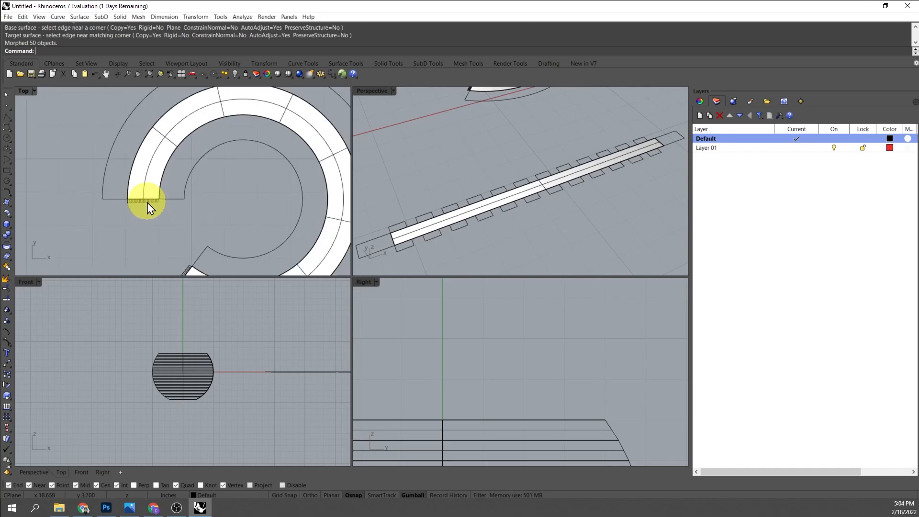
{"action": "scroll", "coordinate": [209, 226], "scroll_direction": "down", "scroll_amount": 3}
{"action": "key", "text": "ctrl+z"}
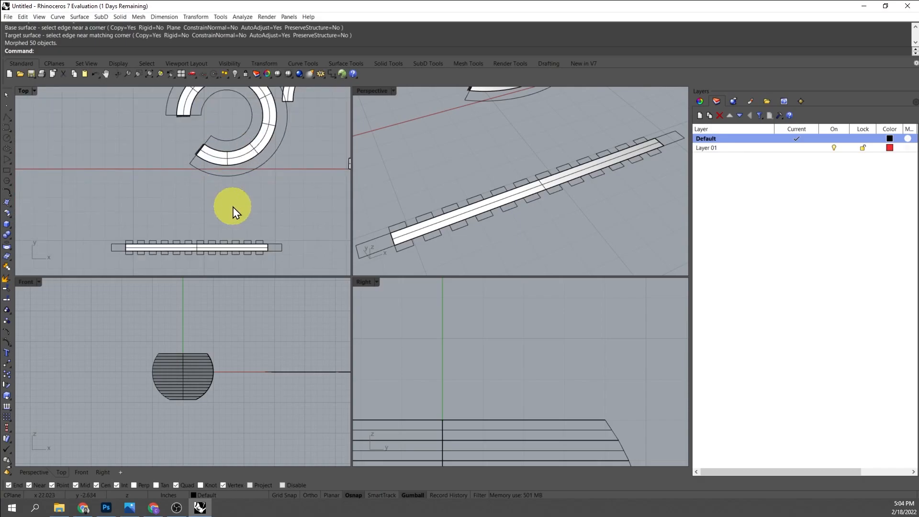
{"action": "key", "text": "Return"}
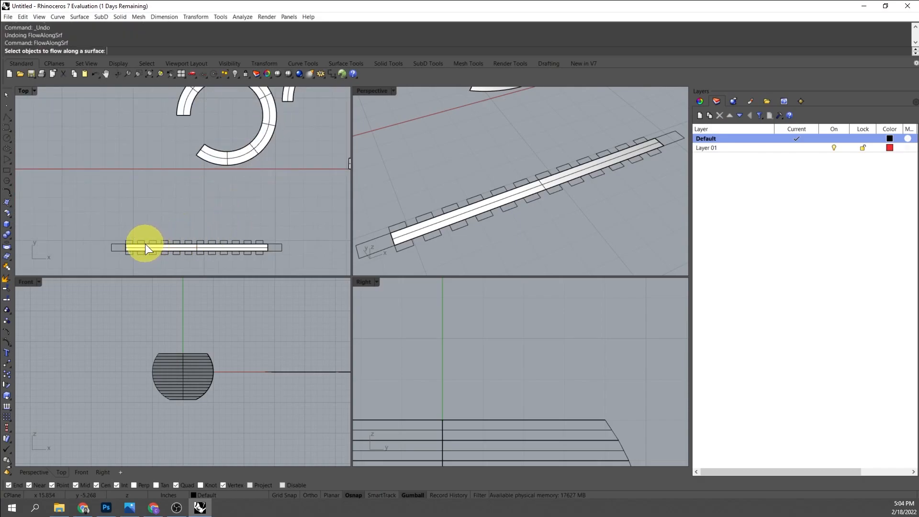
{"action": "left_click", "coordinate": [140, 242]}
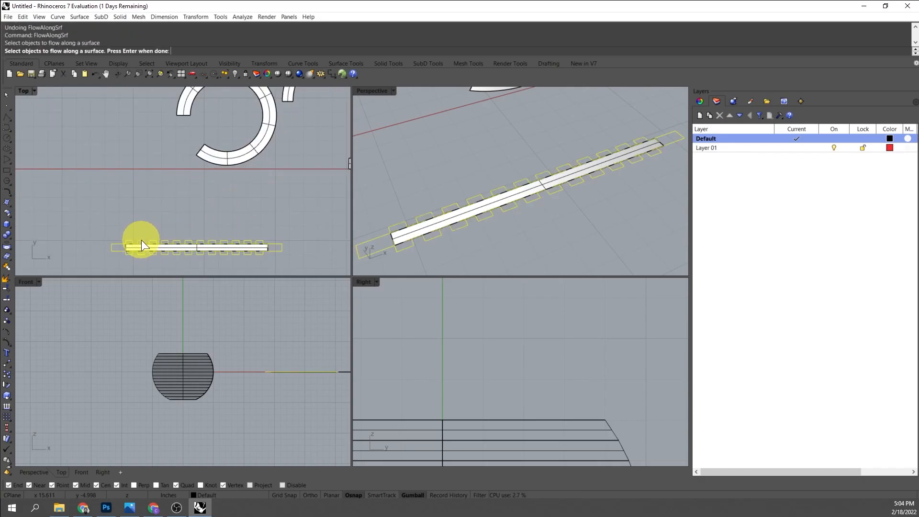
{"action": "scroll", "coordinate": [134, 245], "scroll_direction": "up", "scroll_amount": 4}
{"action": "scroll", "coordinate": [200, 180], "scroll_direction": "down", "scroll_amount": 5}
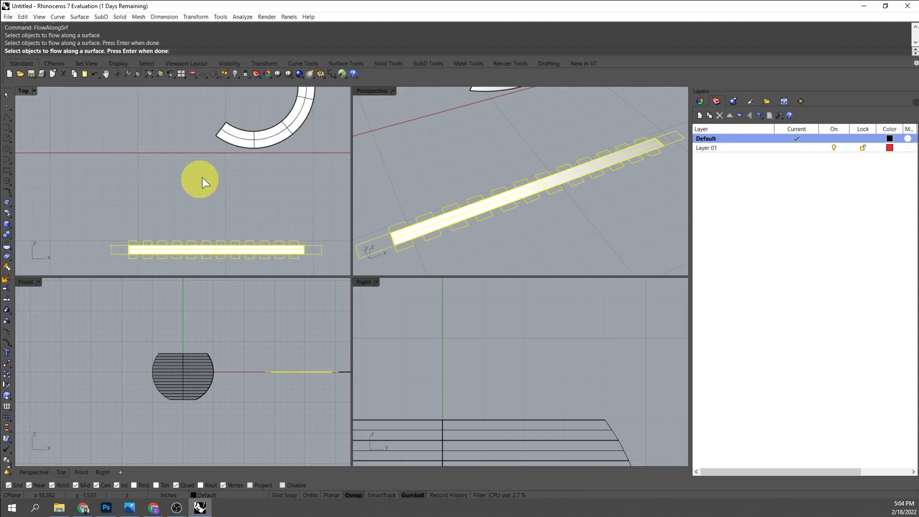
{"action": "scroll", "coordinate": [232, 124], "scroll_direction": "up", "scroll_amount": 5}
{"action": "left_click", "coordinate": [226, 140]}
{"action": "scroll", "coordinate": [229, 170], "scroll_direction": "down", "scroll_amount": 7}
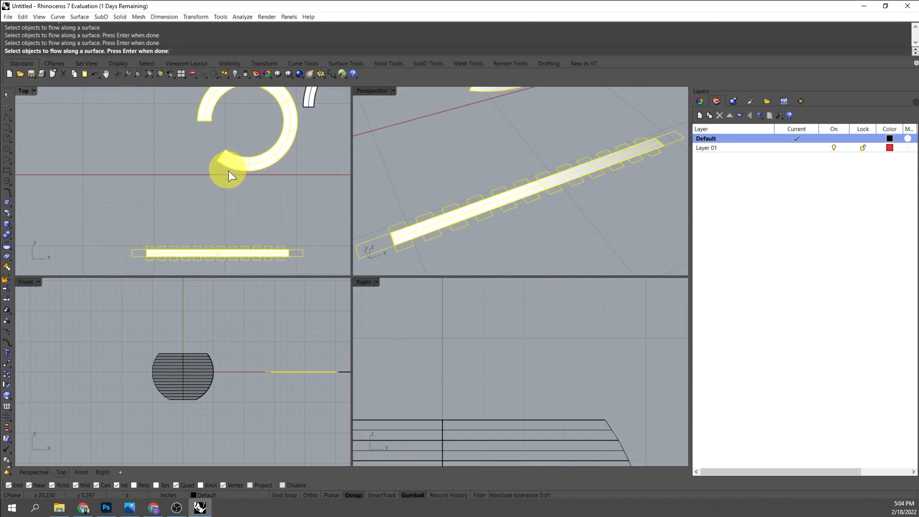
{"action": "key", "text": "Escape"}
- Try the flow onto the smallest arc band again, picking the strip's left corner and the arc's lower end, and undo it
{"action": "key", "text": "Return"}
{"action": "left_click", "coordinate": [166, 244]}
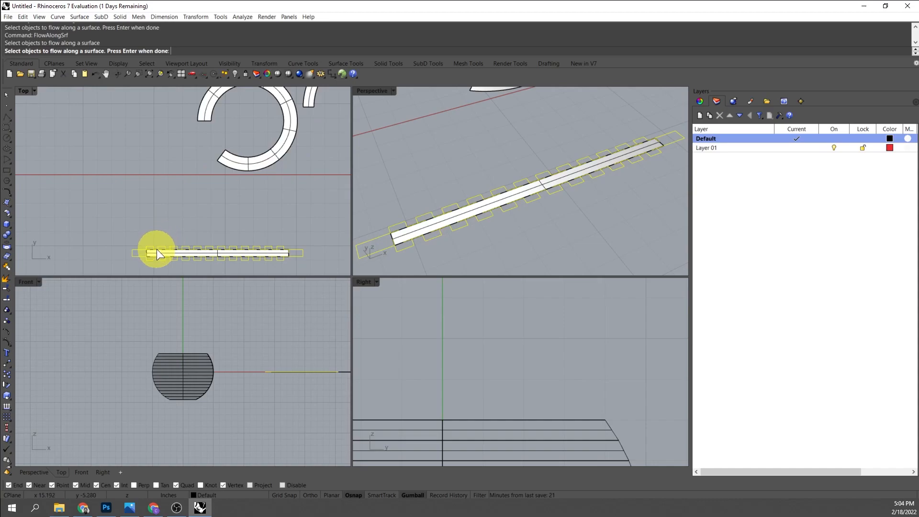
{"action": "scroll", "coordinate": [153, 251], "scroll_direction": "up", "scroll_amount": 3}
{"action": "key", "text": "Return"}
{"action": "left_click", "coordinate": [148, 251]}
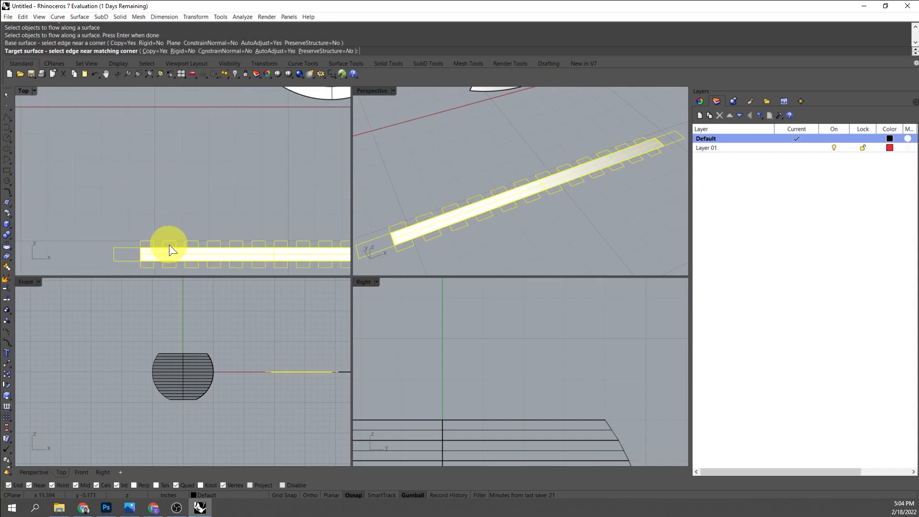
{"action": "scroll", "coordinate": [173, 243], "scroll_direction": "down", "scroll_amount": 5}
{"action": "scroll", "coordinate": [231, 158], "scroll_direction": "up", "scroll_amount": 7}
{"action": "left_click", "coordinate": [271, 118]}
{"action": "scroll", "coordinate": [225, 191], "scroll_direction": "down", "scroll_amount": 3}
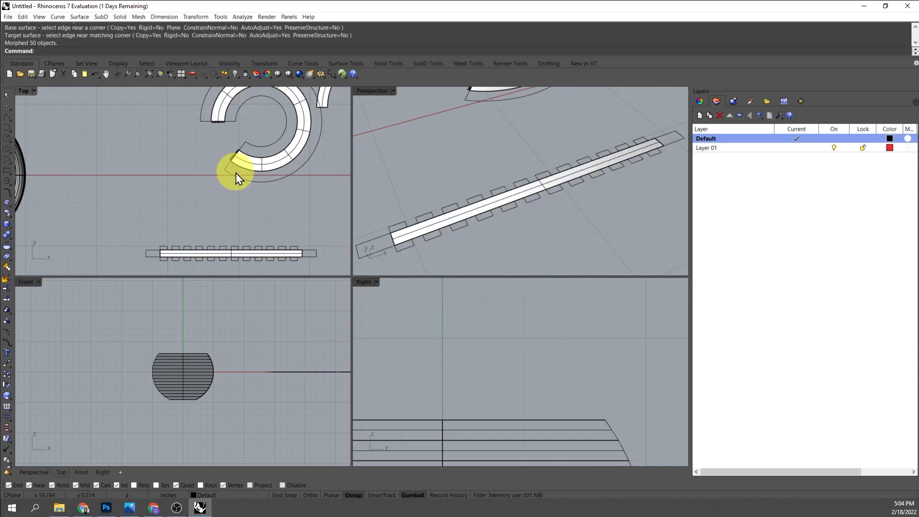
{"action": "key", "text": "ctrl+z"}
- Flow the grouped tab curves from the straight strip onto the smallest arc band, matching the long edges near the strip's left and arc's lower end
{"action": "scroll", "coordinate": [211, 222], "scroll_direction": "up", "scroll_amount": 4}
{"action": "key", "text": "Return"}
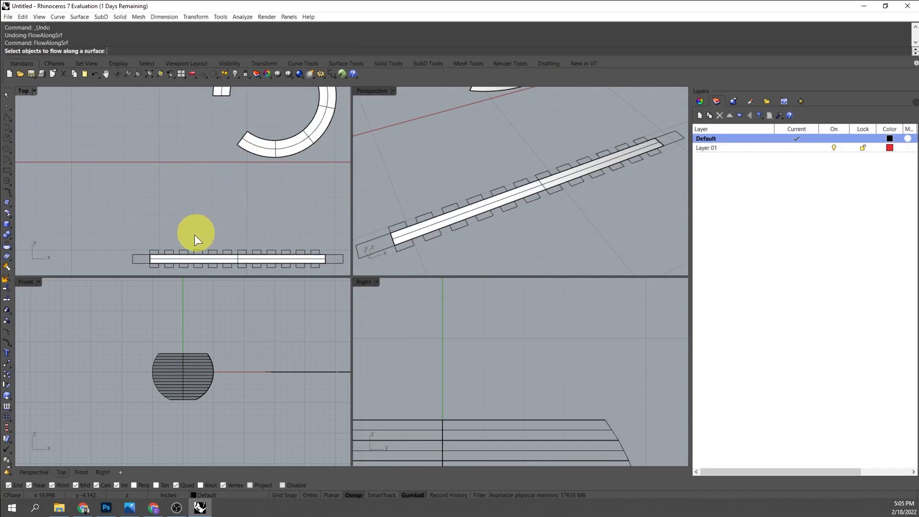
{"action": "left_click", "coordinate": [168, 249]}
{"action": "scroll", "coordinate": [150, 263], "scroll_direction": "up", "scroll_amount": 3}
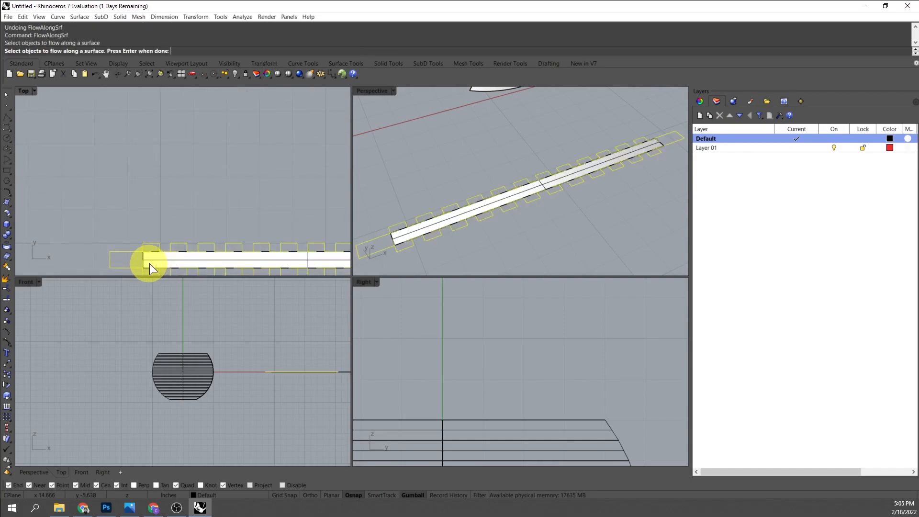
{"action": "key", "text": "Return"}
{"action": "left_click", "coordinate": [151, 263]}
{"action": "scroll", "coordinate": [151, 263], "scroll_direction": "down", "scroll_amount": 3}
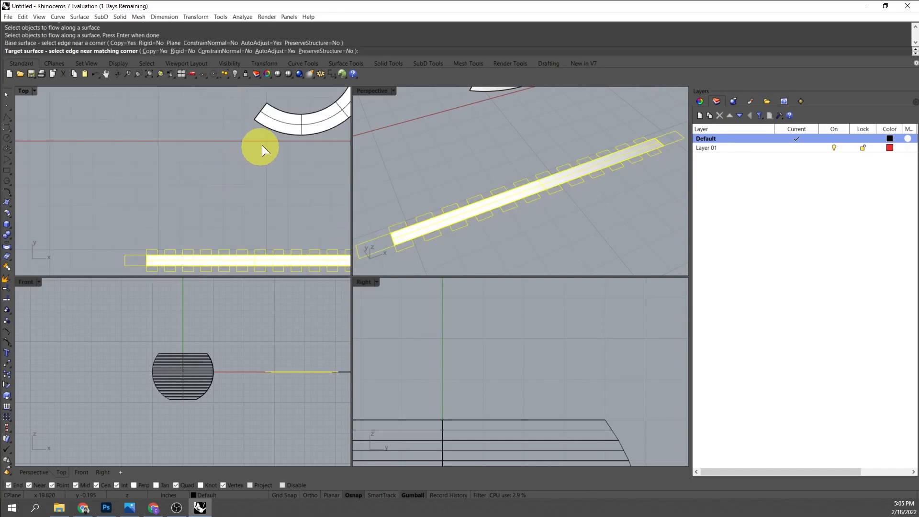
{"action": "left_click", "coordinate": [274, 123]}
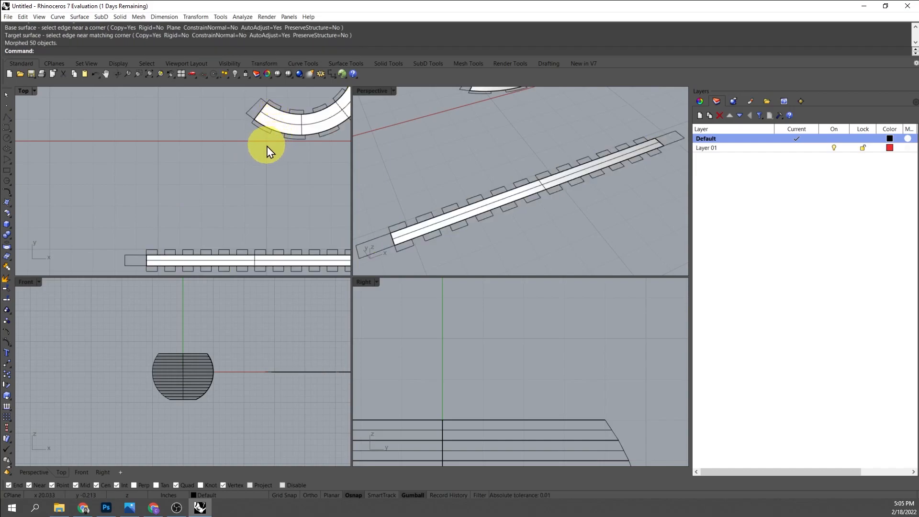
- Hide the smallest arc band's surface, leaving only its flowed tab curves
{"action": "scroll", "coordinate": [216, 166], "scroll_direction": "down", "scroll_amount": 3}
{"action": "right_click_drag", "start_coordinate": [216, 166], "coordinate": [215, 194]}
{"action": "scroll", "coordinate": [212, 203], "scroll_direction": "up", "scroll_amount": 3}
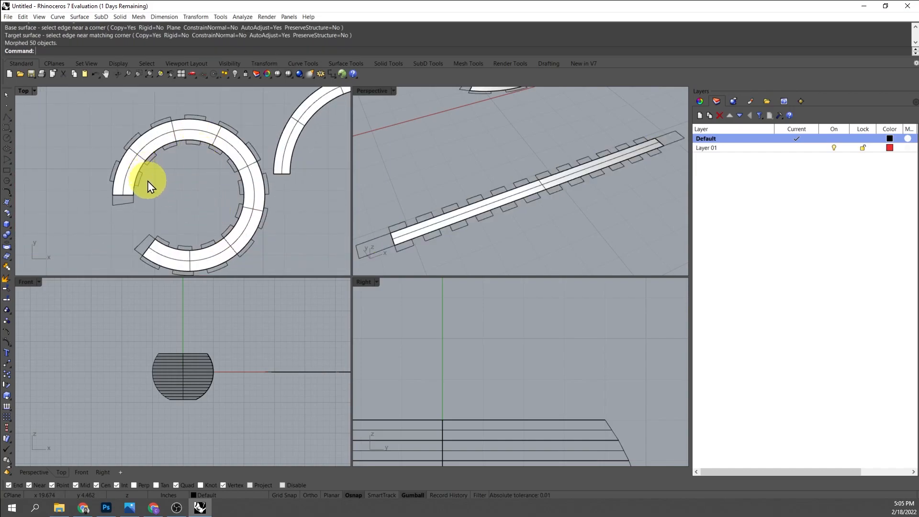
{"action": "left_click", "coordinate": [128, 172]}
{"action": "scroll", "coordinate": [129, 171], "scroll_direction": "down", "scroll_amount": 3}
{"action": "type", "text": "h"}
{"action": "key", "text": "Return"}
- Examine the flowed tab curves alongside the remaining arc bands, the straight source strip and the sliced sphere
{"action": "scroll", "coordinate": [139, 166], "scroll_direction": "down", "scroll_amount": 3}
{"action": "scroll", "coordinate": [139, 166], "scroll_direction": "up", "scroll_amount": 3}
{"action": "scroll", "coordinate": [139, 166], "scroll_direction": "up", "scroll_amount": 3}
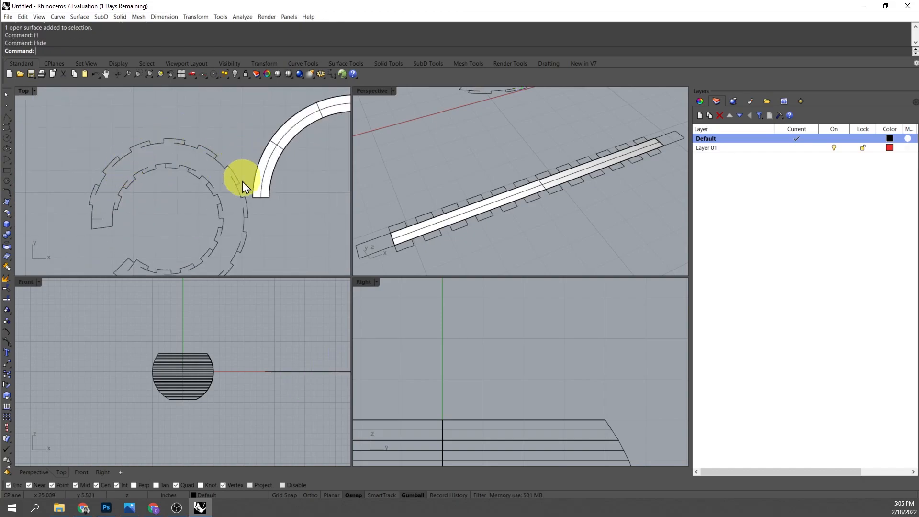
{"action": "scroll", "coordinate": [165, 189], "scroll_direction": "down", "scroll_amount": 5}
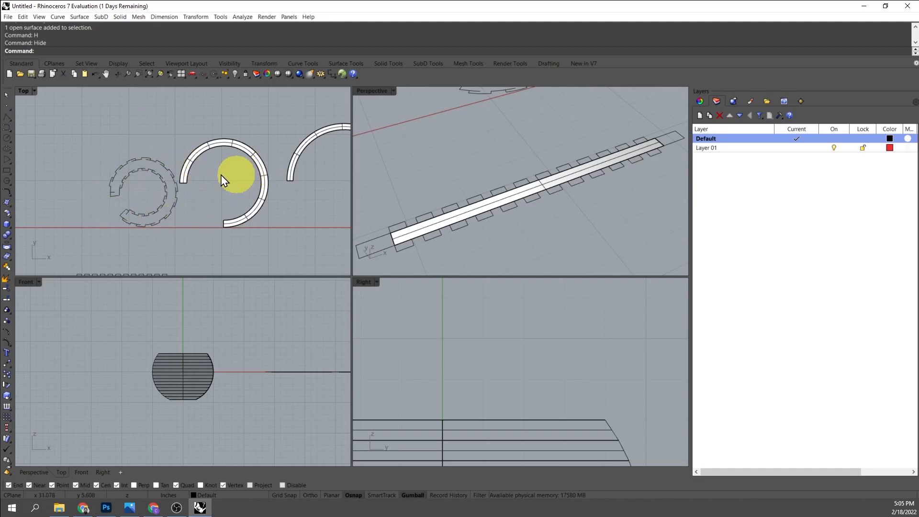
{"action": "right_click_drag", "start_coordinate": [236, 175], "coordinate": [200, 169]}
{"action": "right_click_drag", "start_coordinate": [206, 213], "coordinate": [158, 179]}
{"action": "right_click_drag", "start_coordinate": [102, 209], "coordinate": [247, 205]}
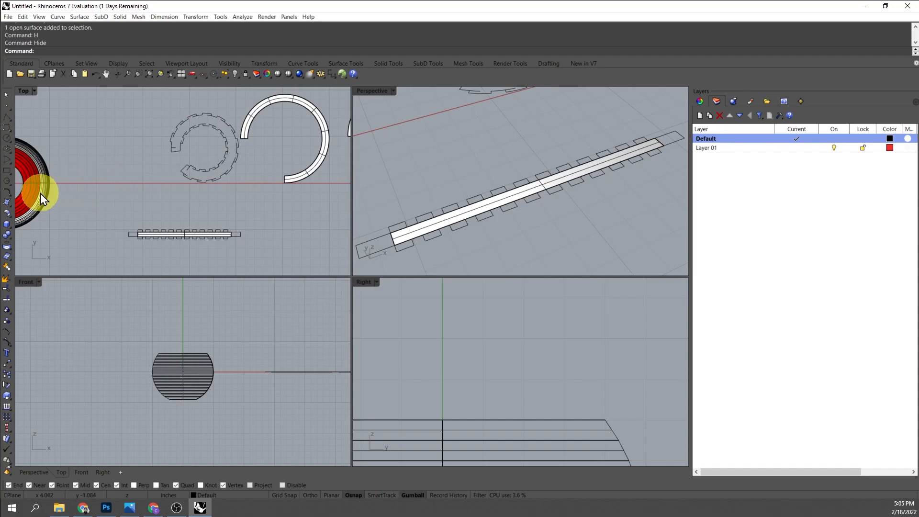
{"action": "scroll", "coordinate": [550, 169], "scroll_direction": "down", "scroll_amount": 14}
{"action": "scroll", "coordinate": [472, 192], "scroll_direction": "up", "scroll_amount": 8}
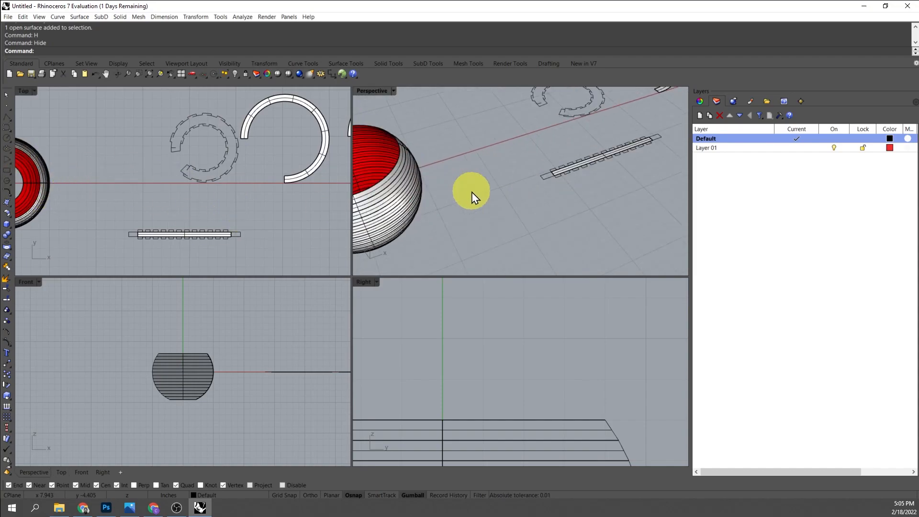
{"action": "right_click_drag", "start_coordinate": [493, 185], "coordinate": [520, 168]}
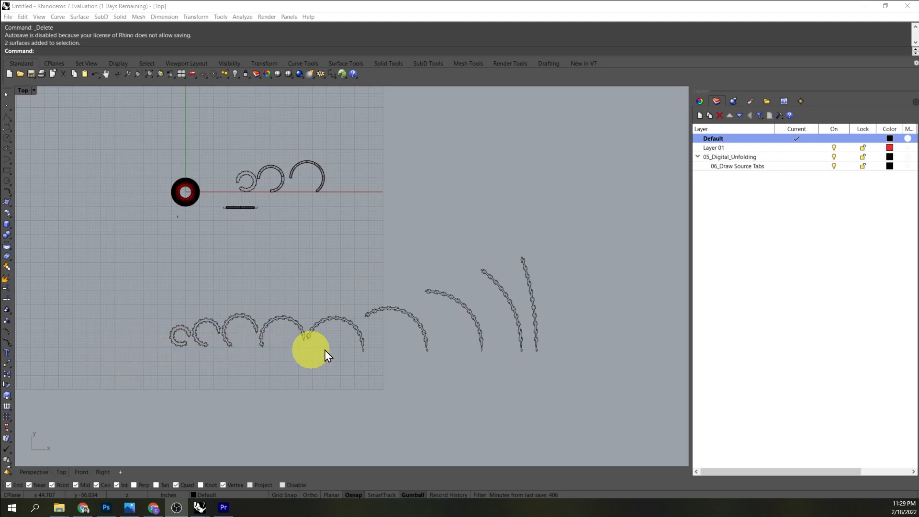
- Restore the four-viewport layout and, in the Front view, select the sphere's upper-half bands, clear them, and select the lower-half bands
{"action": "double_click", "coordinate": [18, 90]}
{"action": "scroll", "coordinate": [214, 357], "scroll_direction": "up", "scroll_amount": 2}
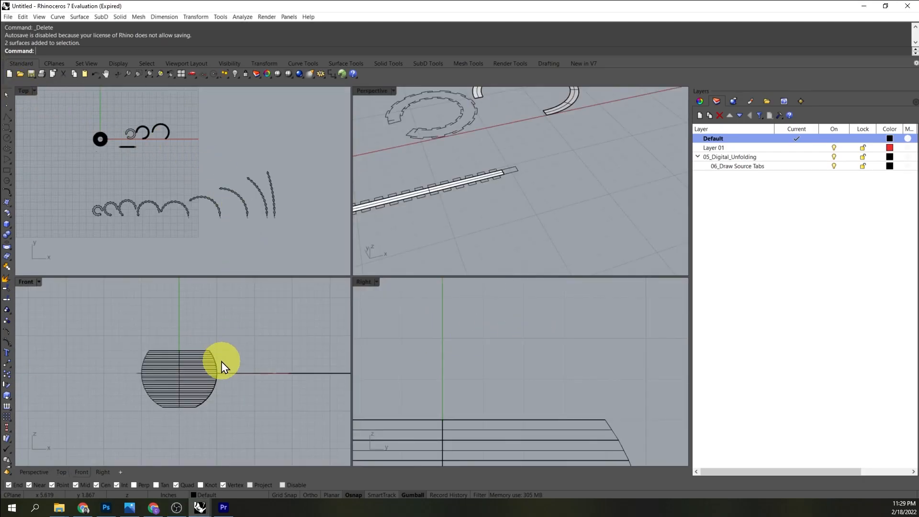
{"action": "left_click_drag", "start_coordinate": [221, 367], "coordinate": [70, 301]}
{"action": "left_click", "coordinate": [210, 286]}
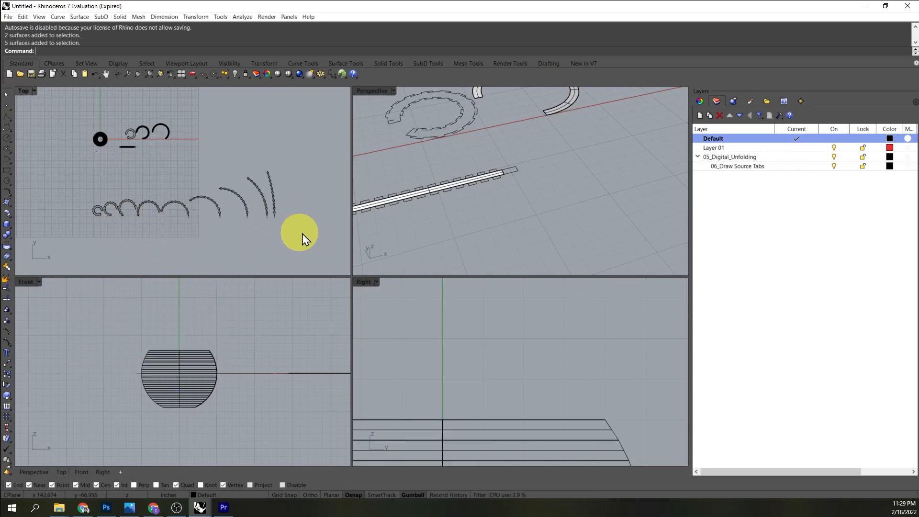
{"action": "mouse_move", "coordinate": [206, 442]}
{"action": "left_mouse_down"}
{"action": "mouse_move", "coordinate": [176, 412]}
{"action": "mouse_move", "coordinate": [112, 377]}
{"action": "left_mouse_up"}
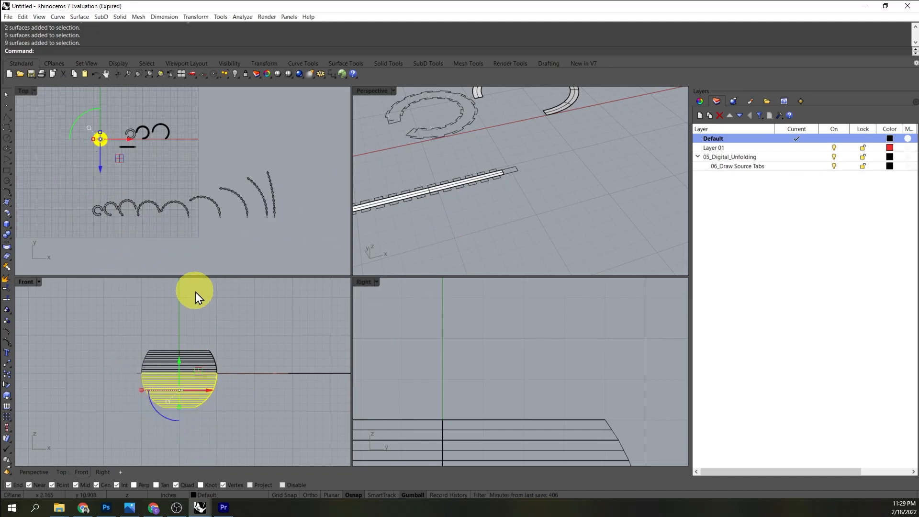
- Mirror a copy of the whole row of tabbed strips across a vertical axis just to the right of the row
{"action": "left_click_drag", "start_coordinate": [304, 245], "coordinate": [50, 187]}
{"action": "right_click_drag", "start_coordinate": [233, 205], "coordinate": [177, 214]}
{"action": "type", "text": "irror"}
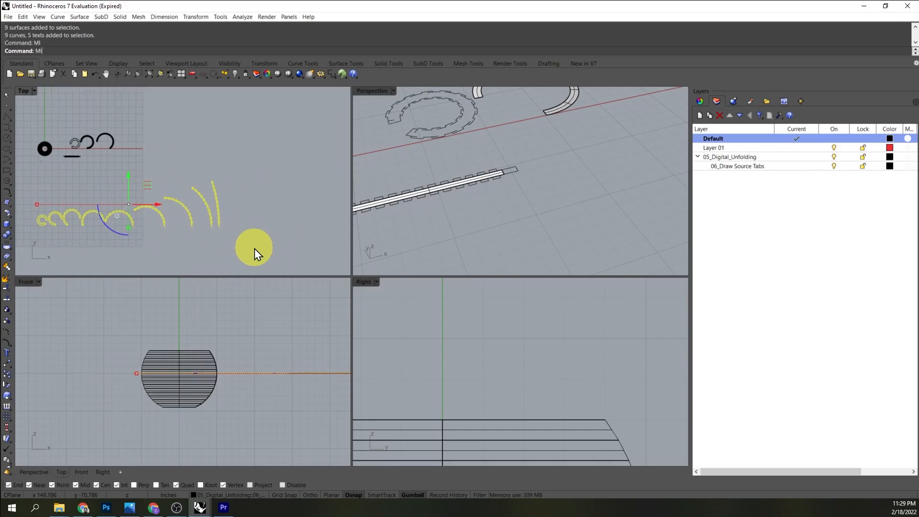
{"action": "key", "text": "Return"}
{"action": "left_click", "coordinate": [239, 228]}
{"action": "left_click", "coordinate": [239, 177], "text": "shift"}
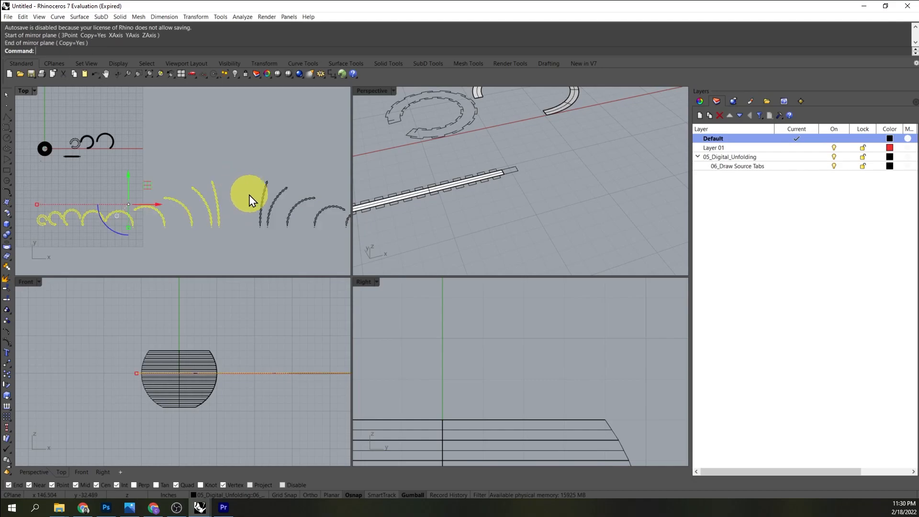
- Select the mirrored row of tabbed strips and mirror a copy of it across a horizontal axis just below the row
{"action": "right_click_drag", "start_coordinate": [261, 210], "coordinate": [189, 198]}
{"action": "scroll", "coordinate": [187, 198], "scroll_direction": "down", "scroll_amount": 6}
{"action": "left_click", "coordinate": [256, 230]}
{"action": "scroll", "coordinate": [196, 196], "scroll_direction": "up", "scroll_amount": 6}
{"action": "scroll", "coordinate": [190, 209], "scroll_direction": "down", "scroll_amount": 6}
{"action": "left_click_drag", "start_coordinate": [210, 199], "coordinate": [161, 178]}
{"action": "type", "text": "Mirror"}
{"action": "key", "text": "Return"}
{"action": "left_click", "coordinate": [177, 235]}
{"action": "left_click", "coordinate": [262, 238], "text": "shift"}
{"action": "right_click_drag", "start_coordinate": [289, 237], "coordinate": [289, 206]}
{"action": "left_click", "coordinate": [288, 206]}
- Select the original strip 9 and move it close beside strip 8
{"action": "scroll", "coordinate": [195, 185], "scroll_direction": "up", "scroll_amount": 10}
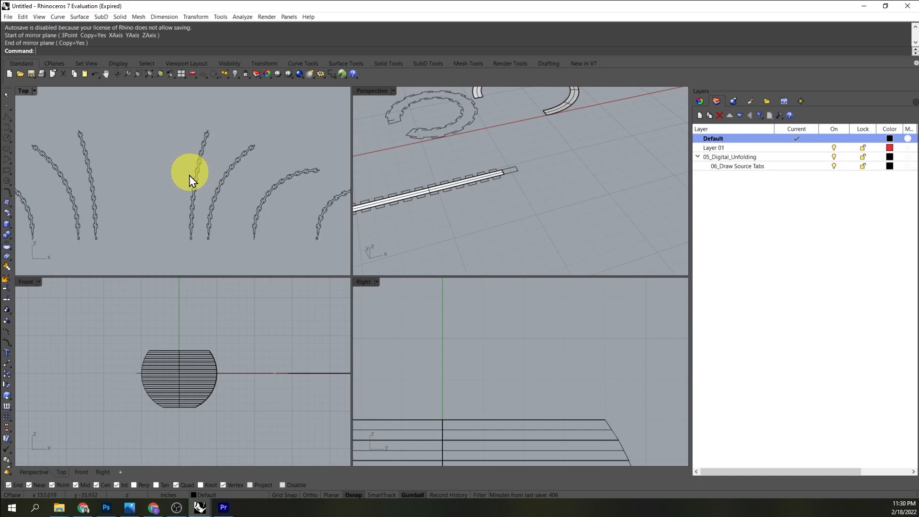
{"action": "left_click", "coordinate": [165, 211]}
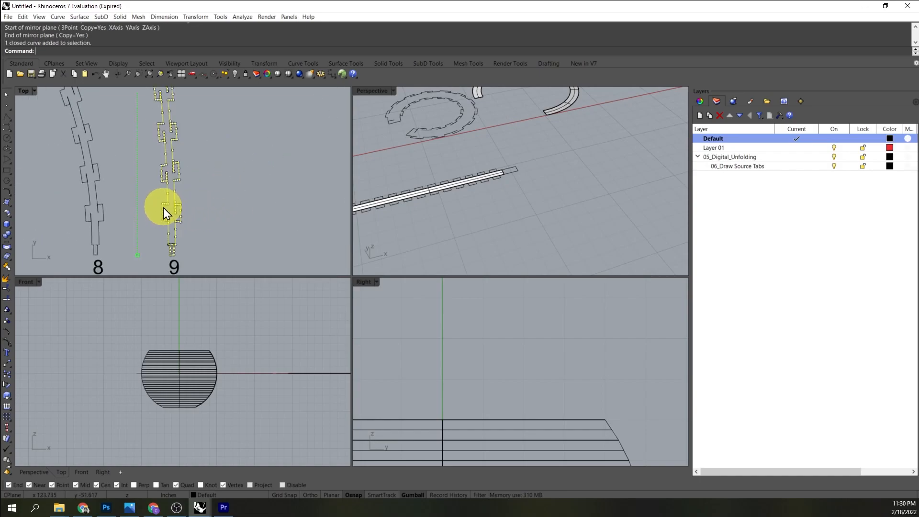
{"action": "right_click_drag", "start_coordinate": [165, 212], "coordinate": [218, 230]}
{"action": "left_click_drag", "start_coordinate": [218, 111], "coordinate": [180, 110]}
{"action": "scroll", "coordinate": [180, 177], "scroll_direction": "up", "scroll_amount": 8}
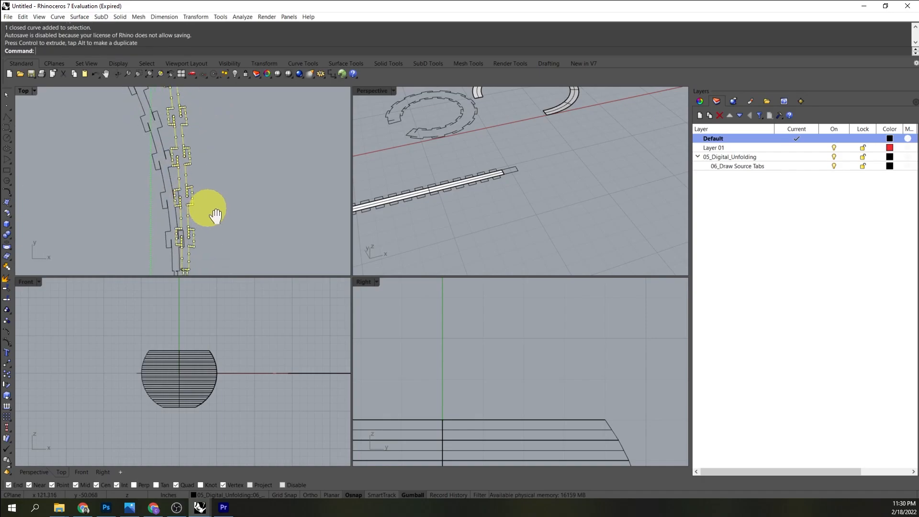
{"action": "key", "text": "Escape"}
{"action": "left_click", "coordinate": [169, 194]}
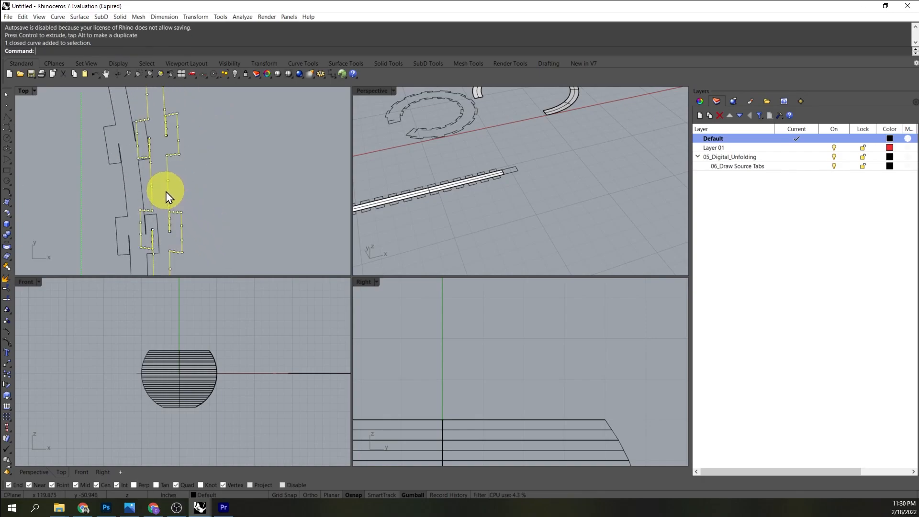
{"action": "left_click_drag", "start_coordinate": [168, 190], "coordinate": [234, 191]}
{"action": "left_click", "coordinate": [269, 201]}
{"action": "scroll", "coordinate": [229, 200], "scroll_direction": "down", "scroll_amount": 17}
{"action": "scroll", "coordinate": [216, 195], "scroll_direction": "down", "scroll_amount": 5}
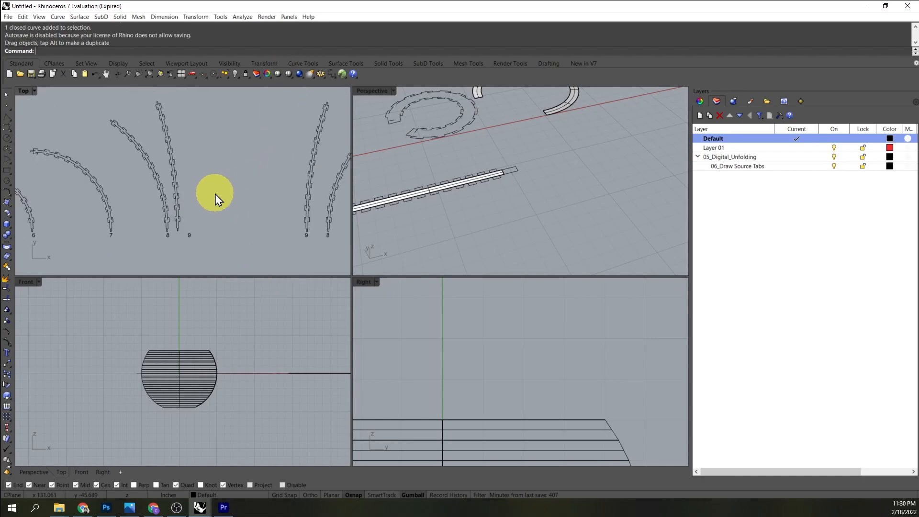
- Drag the mirrored copy of strip 9 over beside the original strip 9, undoing the stray drag
{"action": "left_click", "coordinate": [264, 198]}
{"action": "left_click_drag", "start_coordinate": [286, 162], "coordinate": [222, 164]}
{"action": "scroll", "coordinate": [206, 192], "scroll_direction": "up", "scroll_amount": 6}
{"action": "right_click_drag", "start_coordinate": [210, 224], "coordinate": [211, 211]}
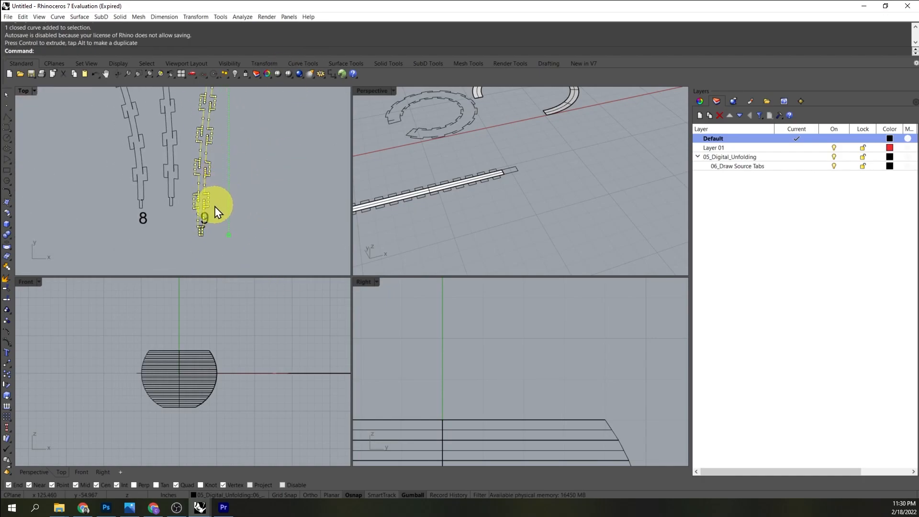
{"action": "left_click", "coordinate": [188, 166]}
{"action": "key", "text": "ctrl+z"}
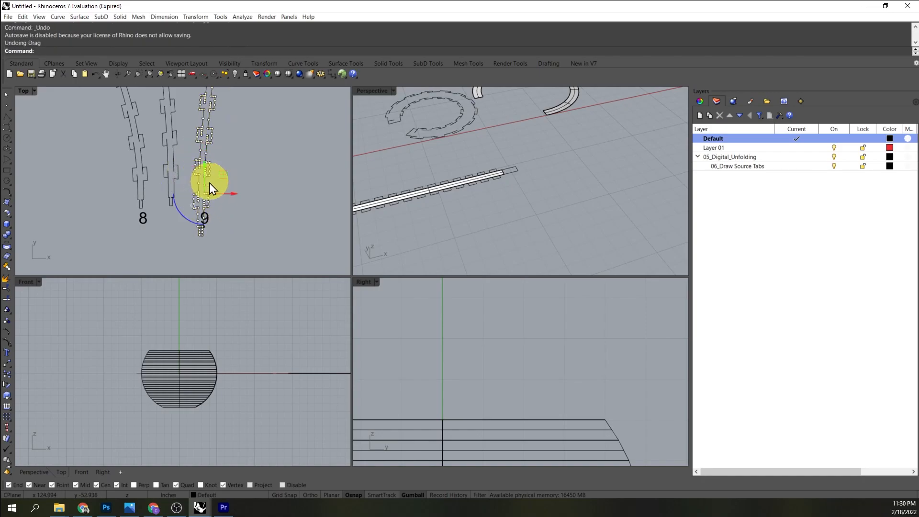
- Shift the mirrored strip 9 closer to the original strip 9 with the Move command to compare their curvature with strip 8
{"action": "scroll", "coordinate": [209, 189], "scroll_direction": "up", "scroll_amount": 6}
{"action": "left_click", "coordinate": [209, 189]}
{"action": "left_click", "coordinate": [200, 160]}
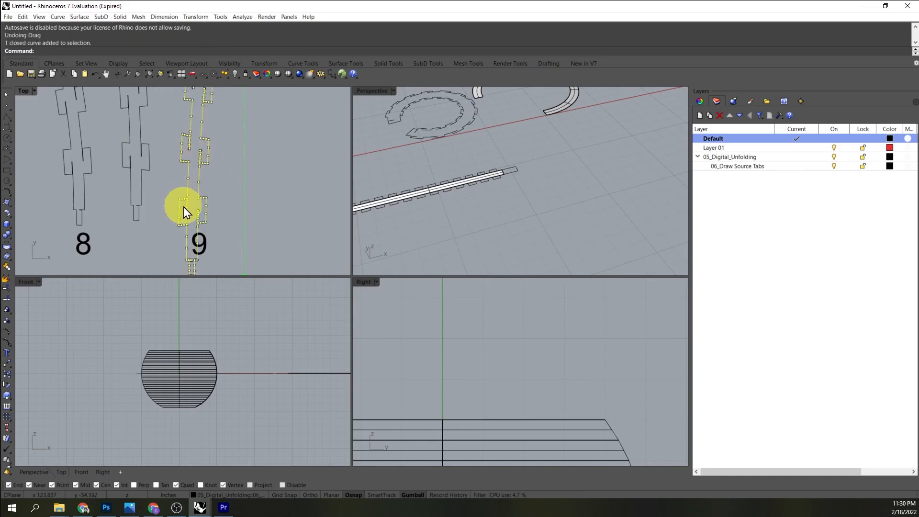
{"action": "type", "text": "m"}
{"action": "key", "text": "Return"}
{"action": "left_click", "coordinate": [242, 197]}
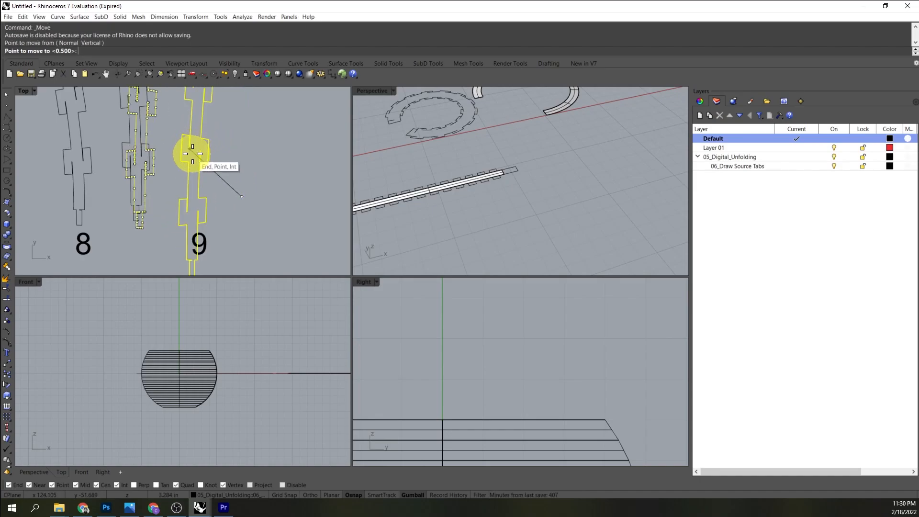
{"action": "left_click", "coordinate": [221, 153]}
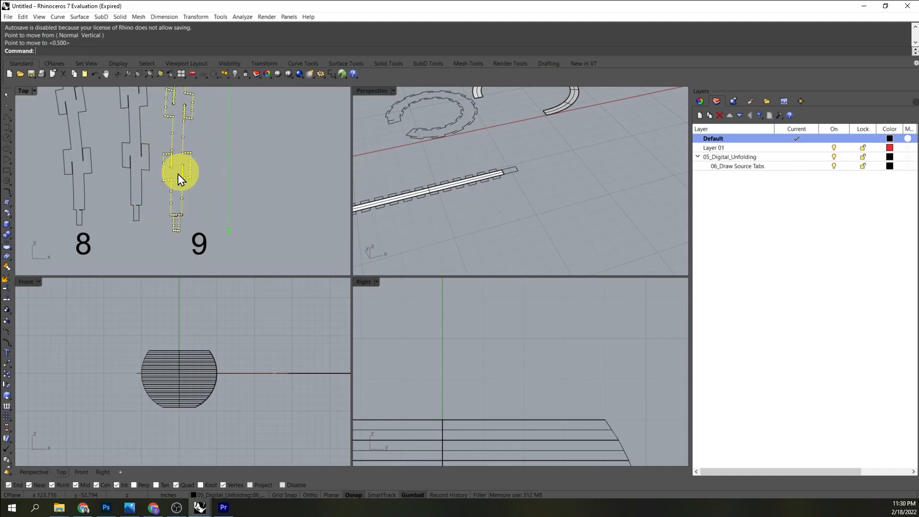
{"action": "left_click", "coordinate": [79, 168]}
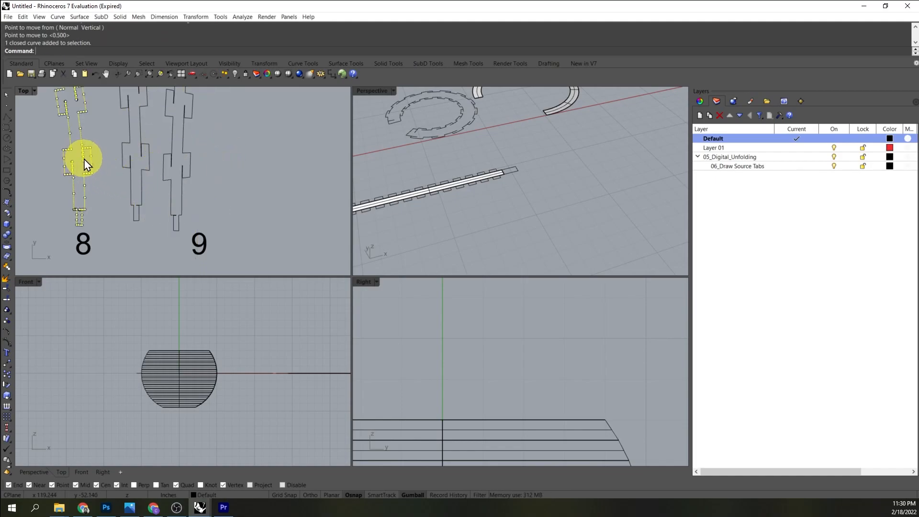
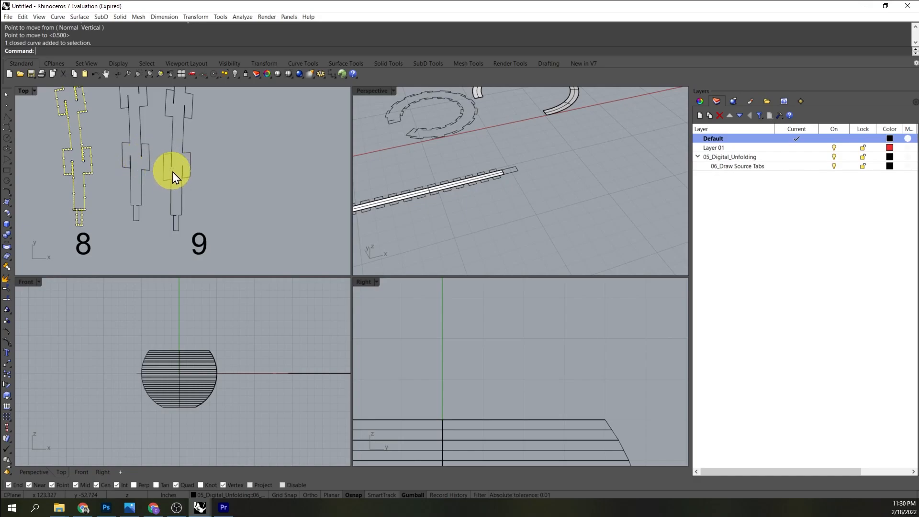
- Delete the upright mirrored copies of the strips and their labels, keeping the original row and the flipped lower row
{"action": "scroll", "coordinate": [168, 188], "scroll_direction": "down", "scroll_amount": 8}
{"action": "left_click", "coordinate": [186, 192]}
{"action": "scroll", "coordinate": [187, 192], "scroll_direction": "down", "scroll_amount": 16}
{"action": "right_click_drag", "start_coordinate": [252, 193], "coordinate": [179, 190]}
{"action": "scroll", "coordinate": [254, 205], "scroll_direction": "down", "scroll_amount": 3}
{"action": "left_click_drag", "start_coordinate": [318, 213], "coordinate": [194, 168]}
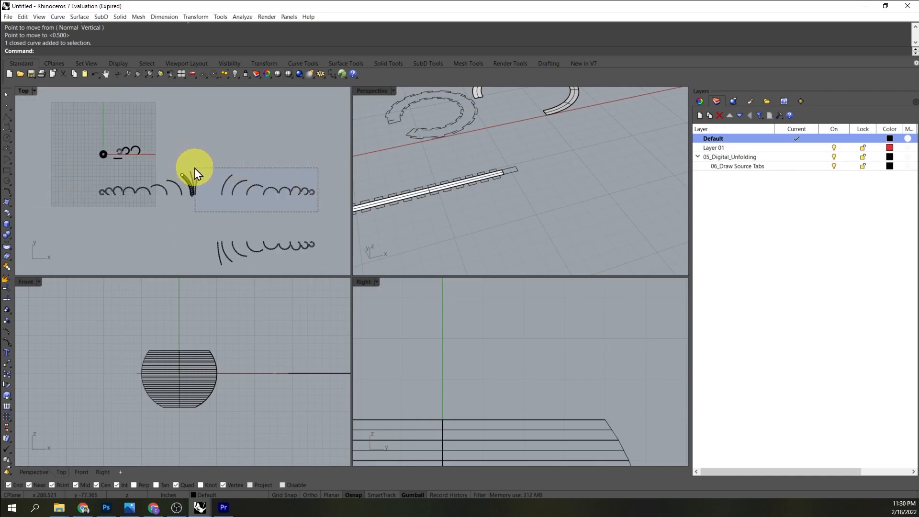
{"action": "key", "text": "Delete"}
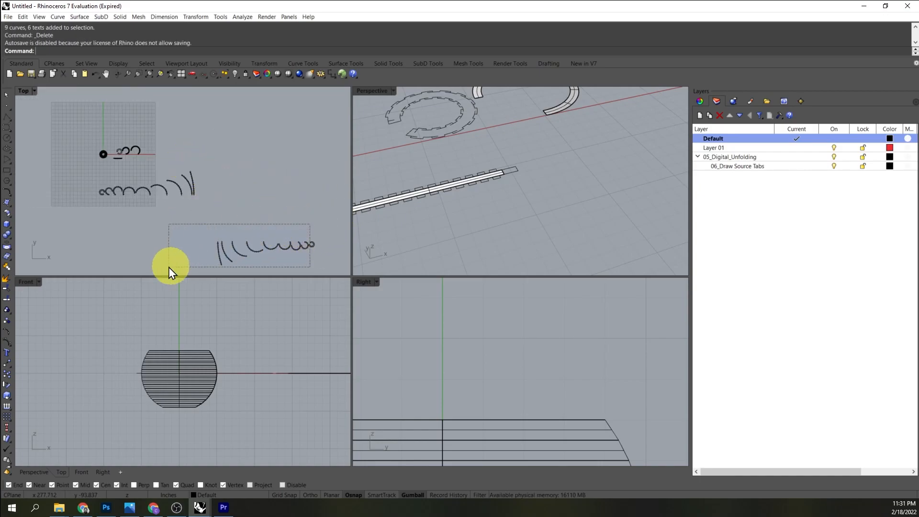
- Select the flipped lower row of strips and move it up beside the end of the original row
{"action": "left_click_drag", "start_coordinate": [172, 267], "coordinate": [173, 265]}
{"action": "left_click_drag", "start_coordinate": [290, 230], "coordinate": [266, 162]}
{"action": "left_click", "coordinate": [213, 192]}
{"action": "scroll", "coordinate": [195, 184], "scroll_direction": "up", "scroll_amount": 6}
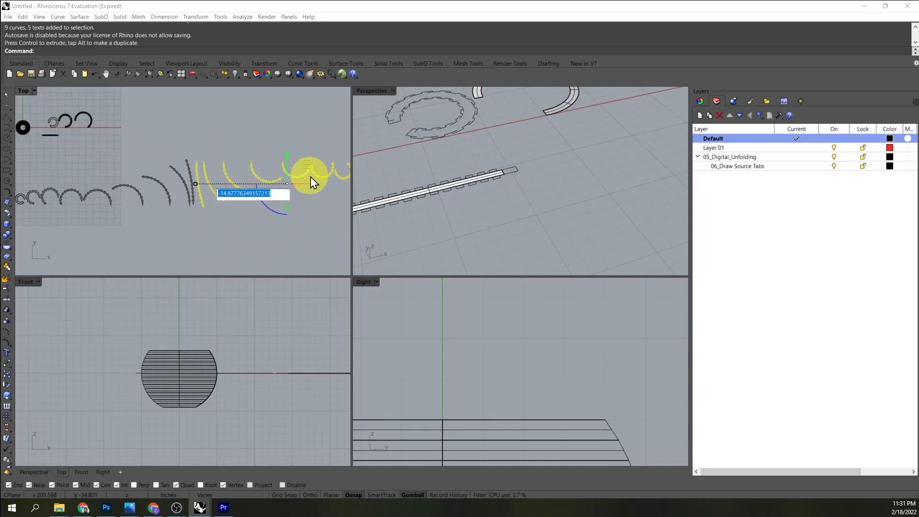
{"action": "right_click_drag", "start_coordinate": [311, 176], "coordinate": [274, 178]}
{"action": "key", "text": "ctrl+z"}
- Move the flipped strip 9 toward the original strip 9 with the Move command
{"action": "left_click", "coordinate": [255, 217]}
{"action": "scroll", "coordinate": [143, 193], "scroll_direction": "up", "scroll_amount": 12}
{"action": "left_click", "coordinate": [162, 219]}
{"action": "scroll", "coordinate": [162, 216], "scroll_direction": "up", "scroll_amount": 5}
{"action": "right_click_drag", "start_coordinate": [159, 202], "coordinate": [210, 226]}
{"action": "right_click", "coordinate": [269, 243]}
{"action": "left_click", "coordinate": [263, 240]}
{"action": "key", "text": "Escape"}
{"action": "scroll", "coordinate": [237, 220], "scroll_direction": "down", "scroll_amount": 2}
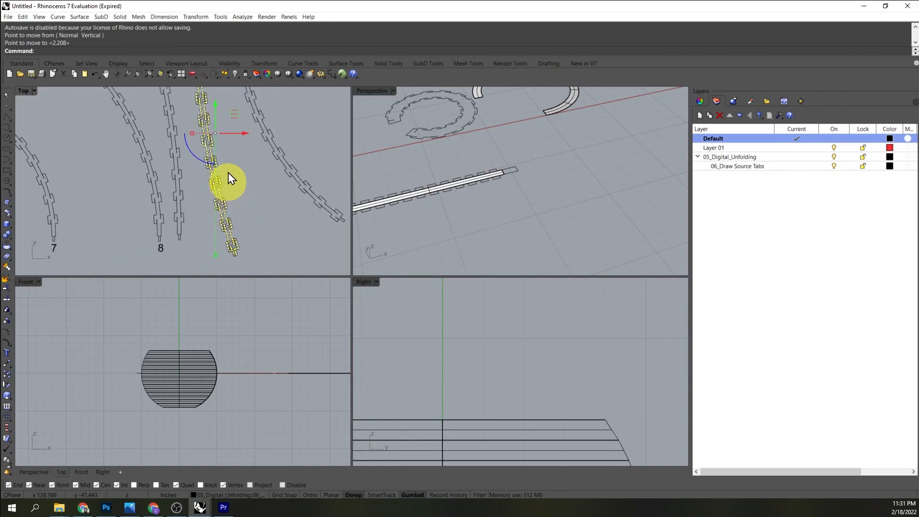
- Shift the flipped strip 9 diagonally up and left against the original strip 9
{"action": "left_click_drag", "start_coordinate": [234, 117], "coordinate": [207, 96]}
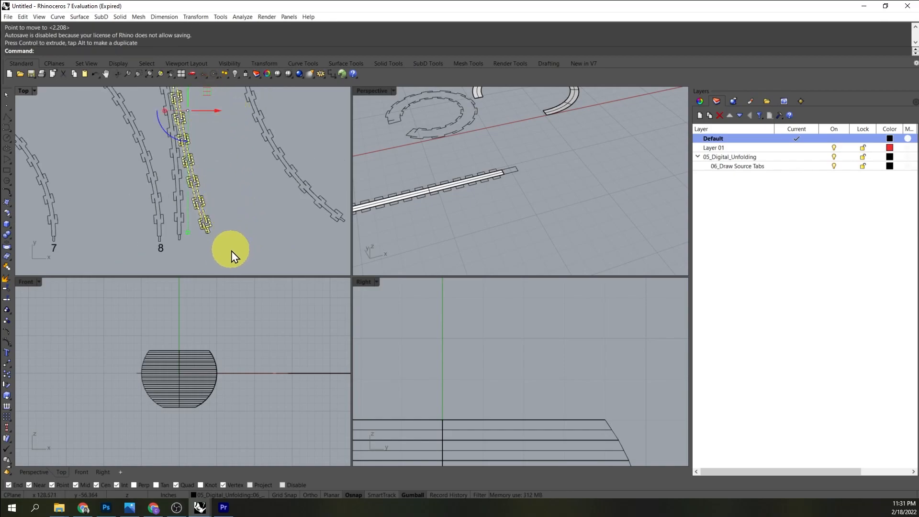
{"action": "left_click_drag", "start_coordinate": [169, 135], "coordinate": [164, 132]}
{"action": "left_click", "coordinate": [235, 237]}
- Try dragging a control point of the flipped strip 9, and undo the drag
{"action": "scroll", "coordinate": [234, 237], "scroll_direction": "up", "scroll_amount": 6}
{"action": "right_click_drag", "start_coordinate": [149, 206], "coordinate": [174, 202]}
{"action": "left_click", "coordinate": [163, 191]}
{"action": "left_click_drag", "start_coordinate": [169, 183], "coordinate": [175, 187]}
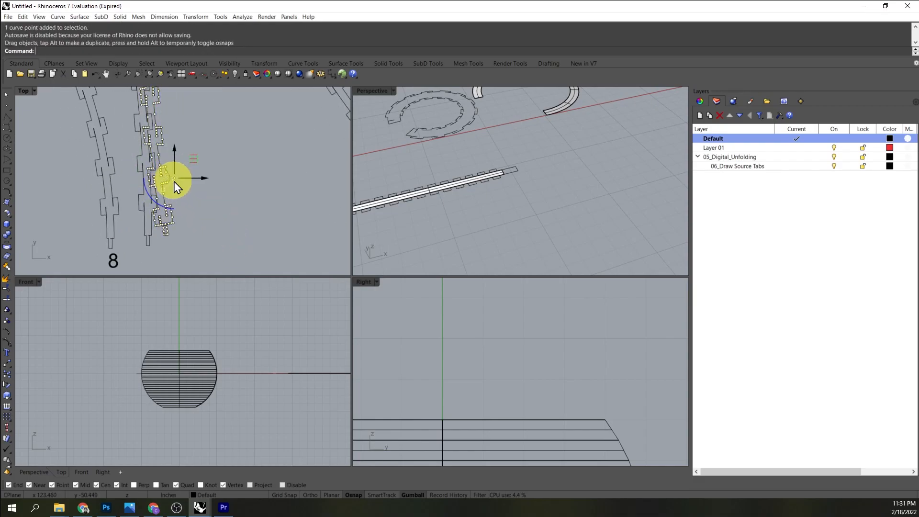
{"action": "key", "text": "ctrl+z"}
{"action": "scroll", "coordinate": [211, 195], "scroll_direction": "down", "scroll_amount": 3}
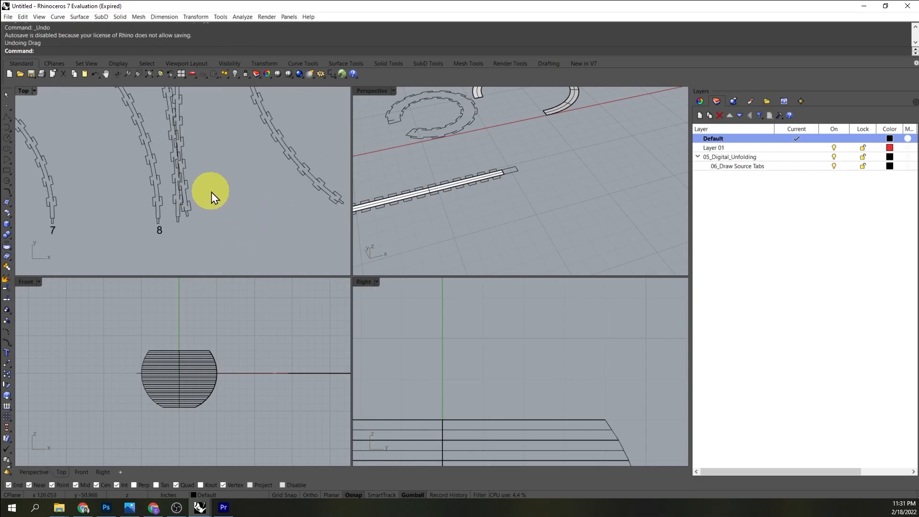
- Nudge the flipped strip 9 to the right so it sits clear of the original strip 9
{"action": "left_click", "coordinate": [181, 185]}
{"action": "scroll", "coordinate": [194, 165], "scroll_direction": "down", "scroll_amount": 3}
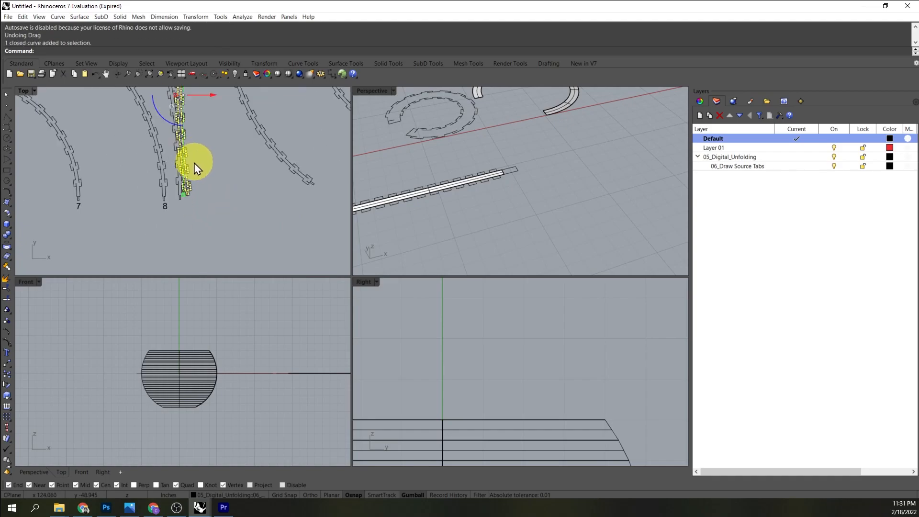
{"action": "left_click_drag", "start_coordinate": [207, 127], "coordinate": [212, 128]}
{"action": "scroll", "coordinate": [187, 187], "scroll_direction": "up", "scroll_amount": 6}
{"action": "left_click", "coordinate": [249, 219]}
{"action": "scroll", "coordinate": [201, 211], "scroll_direction": "up", "scroll_amount": 5}
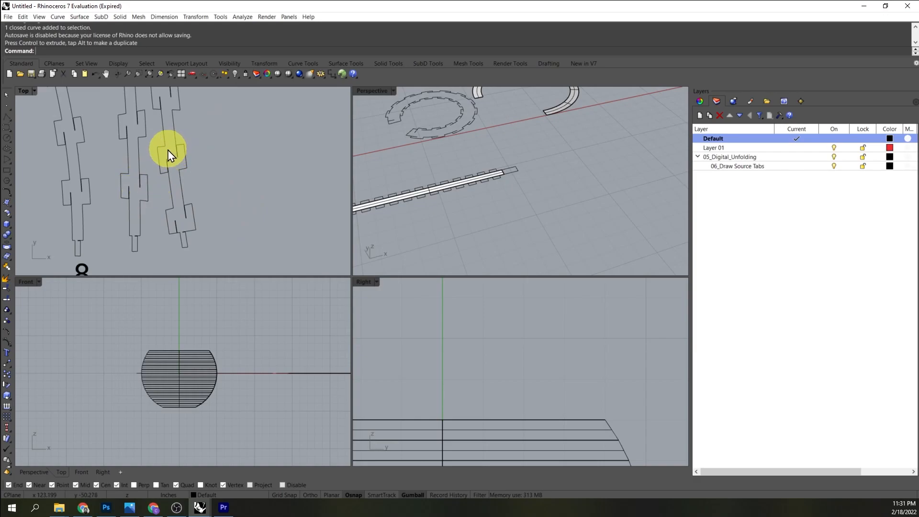
- Examine the original and flipped rows of strips for ways to pack them closer together
{"action": "scroll", "coordinate": [227, 200], "scroll_direction": "down", "scroll_amount": 10}
{"action": "right_click_drag", "start_coordinate": [260, 202], "coordinate": [218, 207]}
{"action": "scroll", "coordinate": [232, 225], "scroll_direction": "down", "scroll_amount": 6}
{"action": "scroll", "coordinate": [210, 205], "scroll_direction": "down", "scroll_amount": 6}
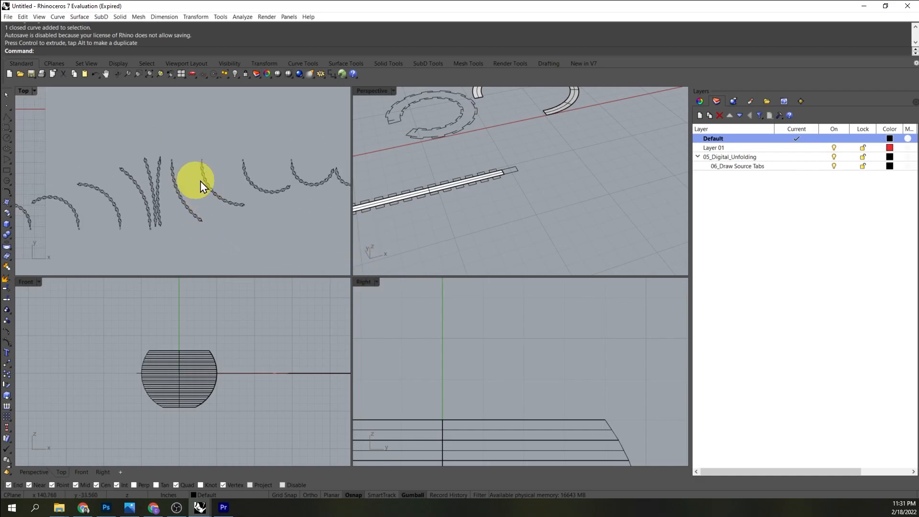
{"action": "scroll", "coordinate": [222, 214], "scroll_direction": "down", "scroll_amount": 8}
{"action": "right_click_drag", "start_coordinate": [96, 235], "coordinate": [214, 228]}
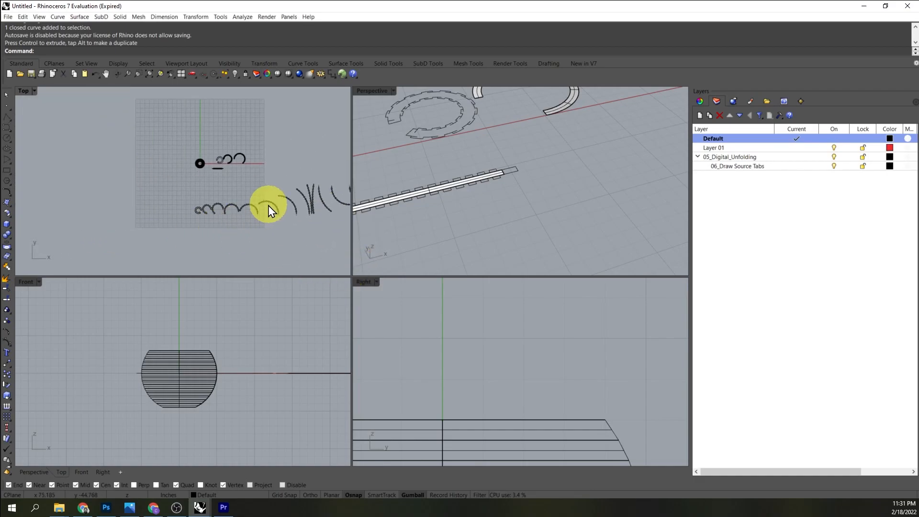
{"action": "scroll", "coordinate": [253, 213], "scroll_direction": "up", "scroll_amount": 4}
{"action": "scroll", "coordinate": [252, 214], "scroll_direction": "down", "scroll_amount": 6}
{"action": "scroll", "coordinate": [197, 209], "scroll_direction": "up", "scroll_amount": 14}
{"action": "scroll", "coordinate": [160, 208], "scroll_direction": "down", "scroll_amount": 9}
{"action": "right_click_drag", "start_coordinate": [274, 210], "coordinate": [149, 199]}
{"action": "scroll", "coordinate": [195, 207], "scroll_direction": "down", "scroll_amount": 4}
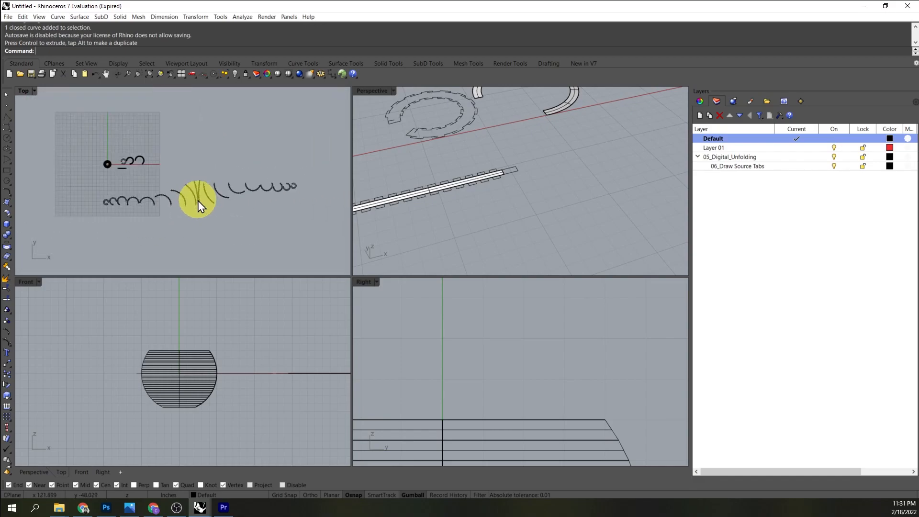
- Nest the smallest curled strips inside one another, moving the group into the next larger strip
{"action": "scroll", "coordinate": [90, 192], "scroll_direction": "up", "scroll_amount": 10}
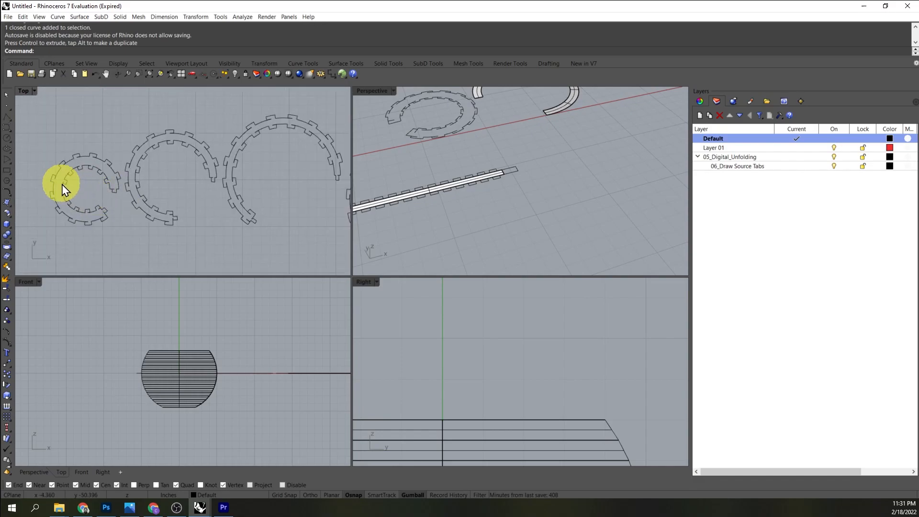
{"action": "left_click_drag", "start_coordinate": [85, 170], "coordinate": [299, 148]}
{"action": "right_click_drag", "start_coordinate": [326, 185], "coordinate": [240, 205]}
{"action": "left_click_drag", "start_coordinate": [270, 117], "coordinate": [169, 186]}
{"action": "scroll", "coordinate": [219, 178], "scroll_direction": "down", "scroll_amount": 4}
{"action": "right_click_drag", "start_coordinate": [220, 178], "coordinate": [130, 176]}
{"action": "left_click_drag", "start_coordinate": [138, 164], "coordinate": [228, 181]}
- Move the growing group of nested strips rightward into each next larger strip until it sits inside strip 6
{"action": "left_click_drag", "start_coordinate": [244, 126], "coordinate": [184, 201]}
{"action": "right_click_drag", "start_coordinate": [181, 201], "coordinate": [19, 182]}
{"action": "left_click_drag", "start_coordinate": [66, 154], "coordinate": [183, 166]}
{"action": "left_click", "coordinate": [208, 113]}
{"action": "left_click_drag", "start_coordinate": [209, 111], "coordinate": [142, 201]}
{"action": "left_click_drag", "start_coordinate": [187, 169], "coordinate": [303, 156]}
{"action": "right_click_drag", "start_coordinate": [251, 167], "coordinate": [166, 173]}
{"action": "scroll", "coordinate": [228, 164], "scroll_direction": "down", "scroll_amount": 2}
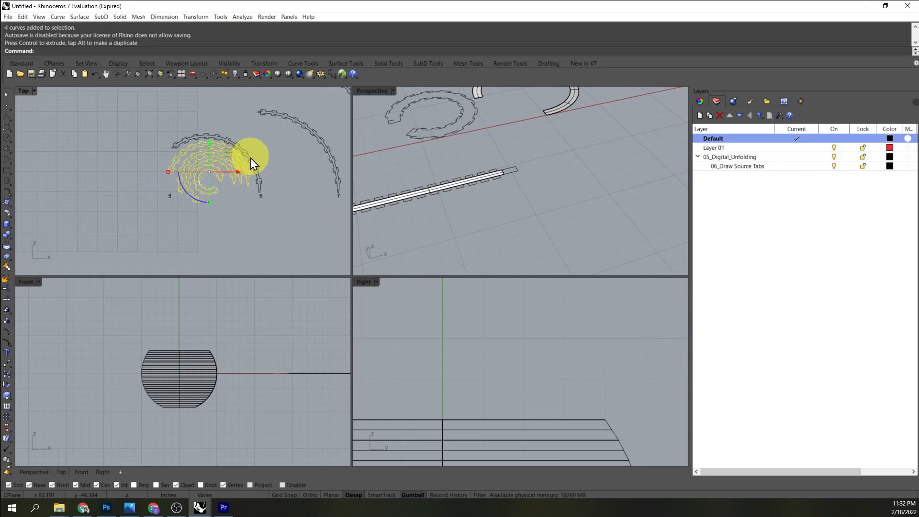
- Delete the leftover number label 5 beside the nested strips
{"action": "key", "text": "Escape"}
{"action": "left_click", "coordinate": [166, 195]}
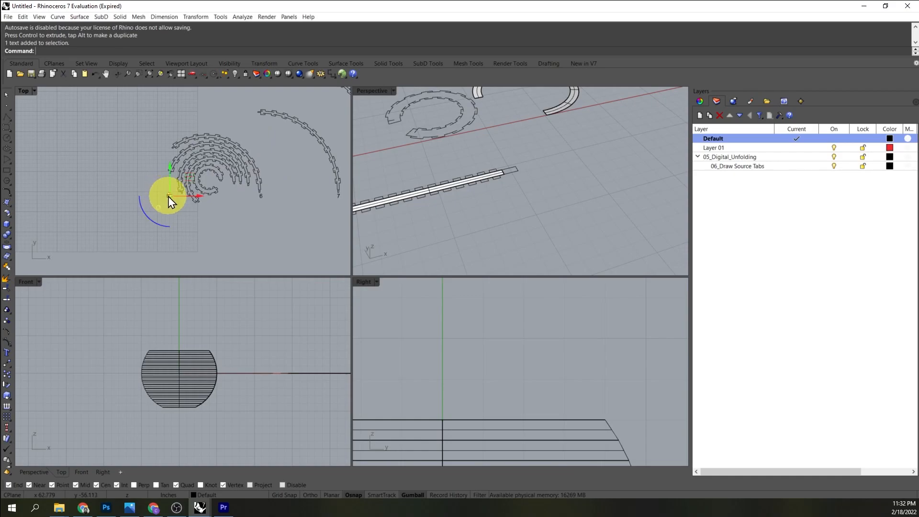
{"action": "key", "text": "Delete"}
- Select the nested group of strips and move it inside strip 7
{"action": "left_click_drag", "start_coordinate": [289, 143], "coordinate": [137, 202]}
{"action": "left_click_drag", "start_coordinate": [236, 156], "coordinate": [302, 141]}
{"action": "left_click", "coordinate": [260, 202]}
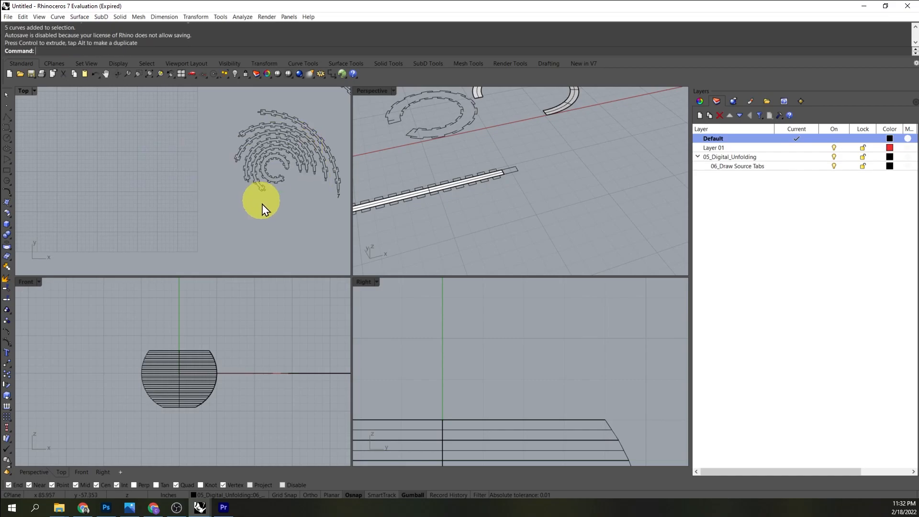
- Select the remaining small curled strip at the row's start and move it over near the nested group
{"action": "right_click_drag", "start_coordinate": [282, 230], "coordinate": [227, 218]}
{"action": "scroll", "coordinate": [228, 218], "scroll_direction": "down", "scroll_amount": 2}
{"action": "right_click_drag", "start_coordinate": [69, 160], "coordinate": [209, 185]}
{"action": "scroll", "coordinate": [209, 185], "scroll_direction": "down", "scroll_amount": 6}
{"action": "left_click_drag", "start_coordinate": [101, 221], "coordinate": [100, 221]}
{"action": "left_click_drag", "start_coordinate": [173, 171], "coordinate": [308, 185]}
- Interlock the small curled strip with the innermost strips at the lower edge of the nested group
{"action": "scroll", "coordinate": [309, 186], "scroll_direction": "up", "scroll_amount": 14}
{"action": "right_click_drag", "start_coordinate": [190, 274], "coordinate": [189, 242]}
{"action": "left_click_drag", "start_coordinate": [177, 239], "coordinate": [248, 197]}
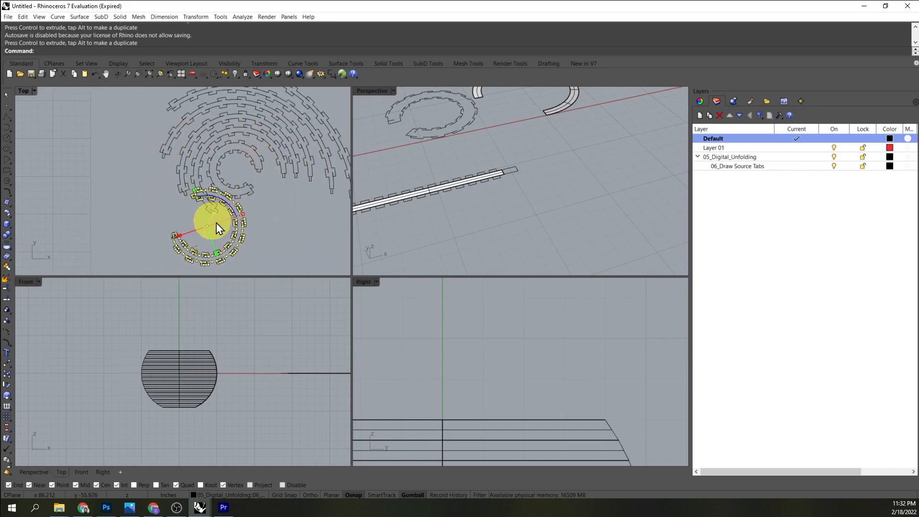
{"action": "left_click_drag", "start_coordinate": [197, 245], "coordinate": [256, 230]}
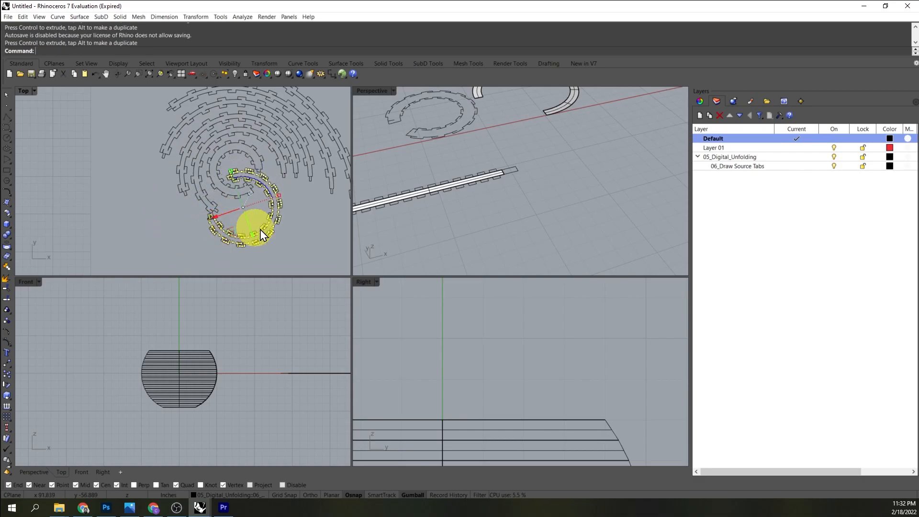
{"action": "left_click", "coordinate": [301, 233]}
- Move strip 8 left so it sits close against the nested group's outer strip
{"action": "scroll", "coordinate": [303, 240], "scroll_direction": "down", "scroll_amount": 4}
{"action": "right_click_drag", "start_coordinate": [306, 243], "coordinate": [222, 232]}
{"action": "scroll", "coordinate": [223, 231], "scroll_direction": "down", "scroll_amount": 4}
{"action": "scroll", "coordinate": [222, 235], "scroll_direction": "down", "scroll_amount": 2}
{"action": "left_click", "coordinate": [239, 172]}
{"action": "left_click_drag", "start_coordinate": [240, 171], "coordinate": [210, 174]}
{"action": "left_click", "coordinate": [286, 232]}
- Examine the nested group alongside the remaining strips of the original and flipped rows
{"action": "right_click_drag", "start_coordinate": [288, 234], "coordinate": [190, 206]}
{"action": "scroll", "coordinate": [177, 183], "scroll_direction": "down", "scroll_amount": 7}
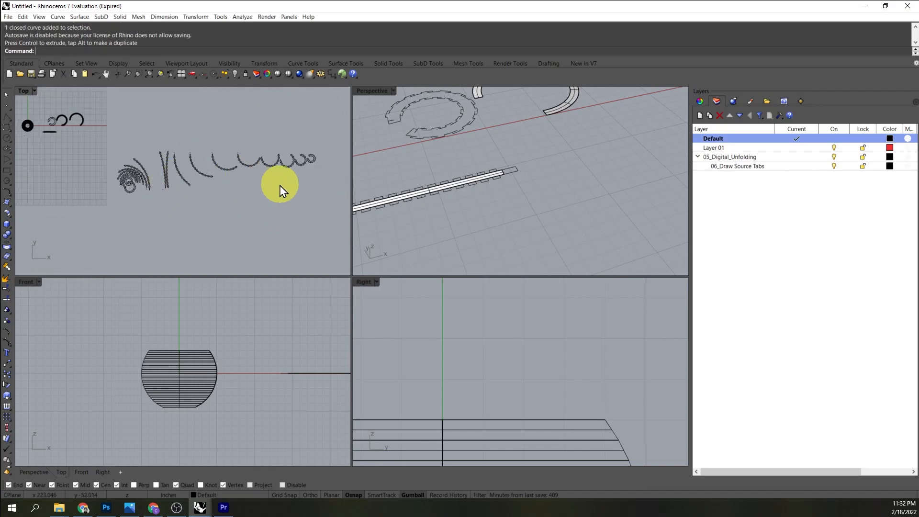
{"action": "scroll", "coordinate": [192, 175], "scroll_direction": "up", "scroll_amount": 5}
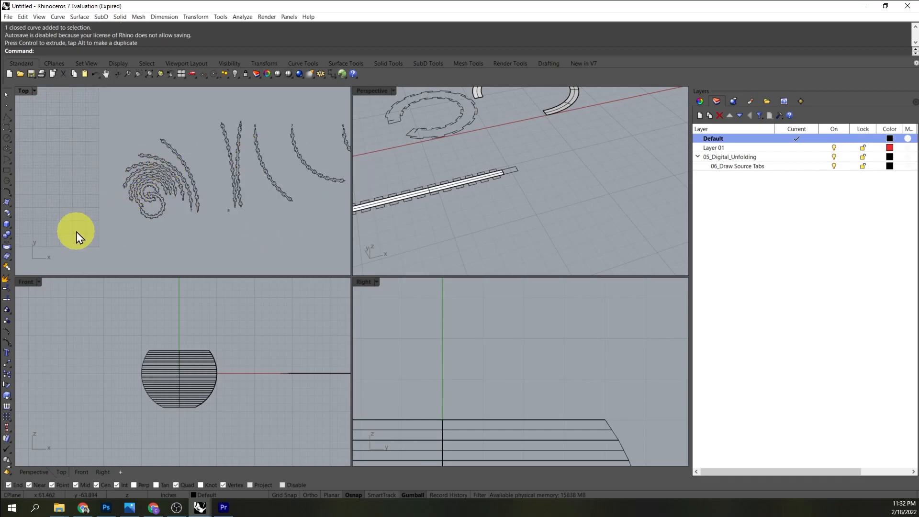
{"action": "scroll", "coordinate": [79, 231], "scroll_direction": "up", "scroll_amount": 2}
{"action": "right_click_drag", "start_coordinate": [124, 220], "coordinate": [200, 225]}
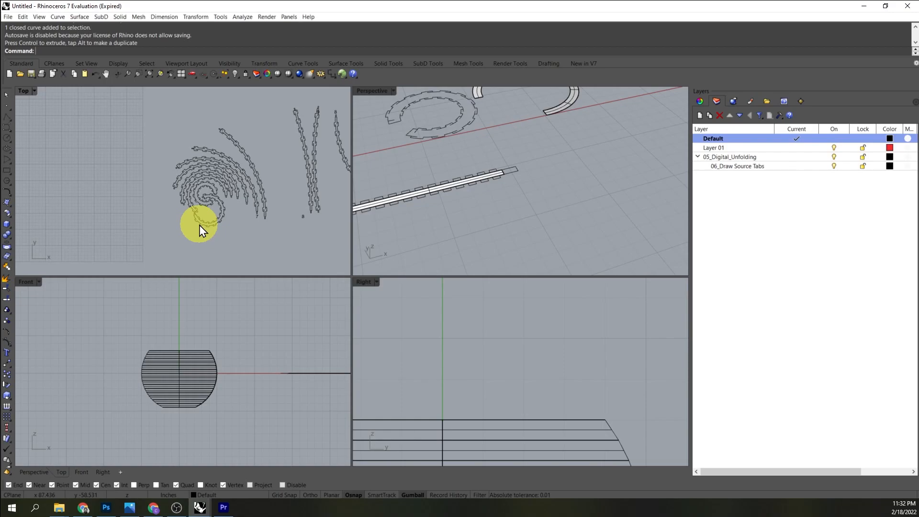
{"action": "scroll", "coordinate": [223, 201], "scroll_direction": "down", "scroll_amount": 3}
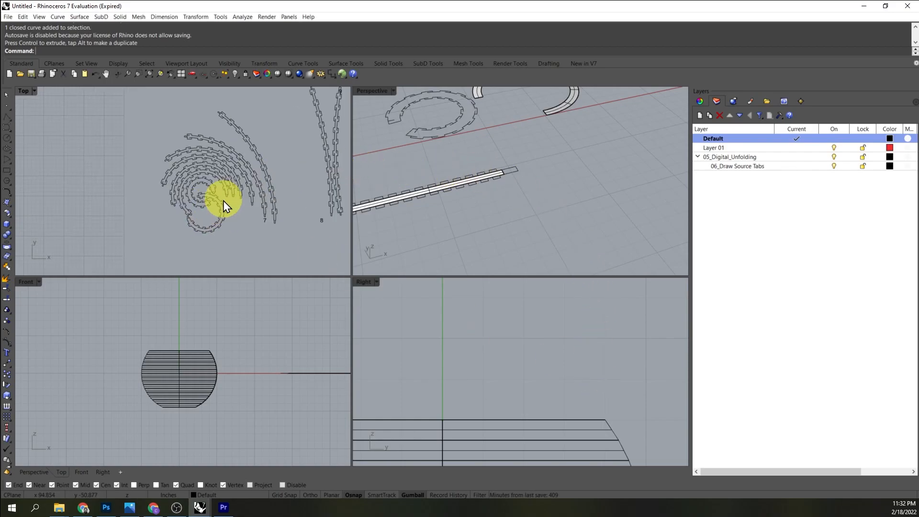